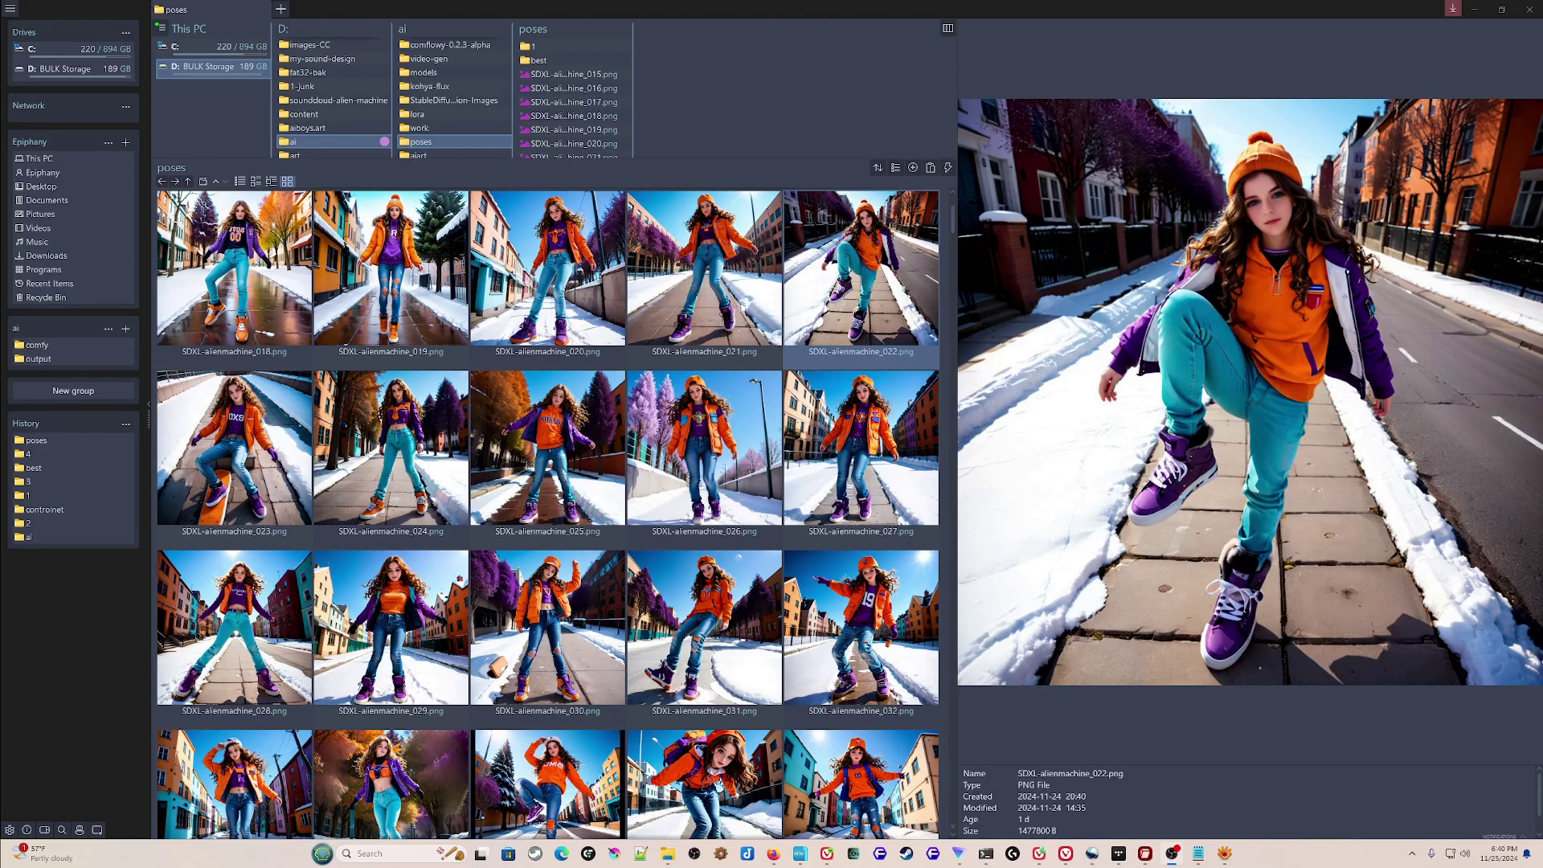
- Preview the pose images SDXL-alienmachine_026 through _064 while scrolling down the poses grid
click(764, 498)
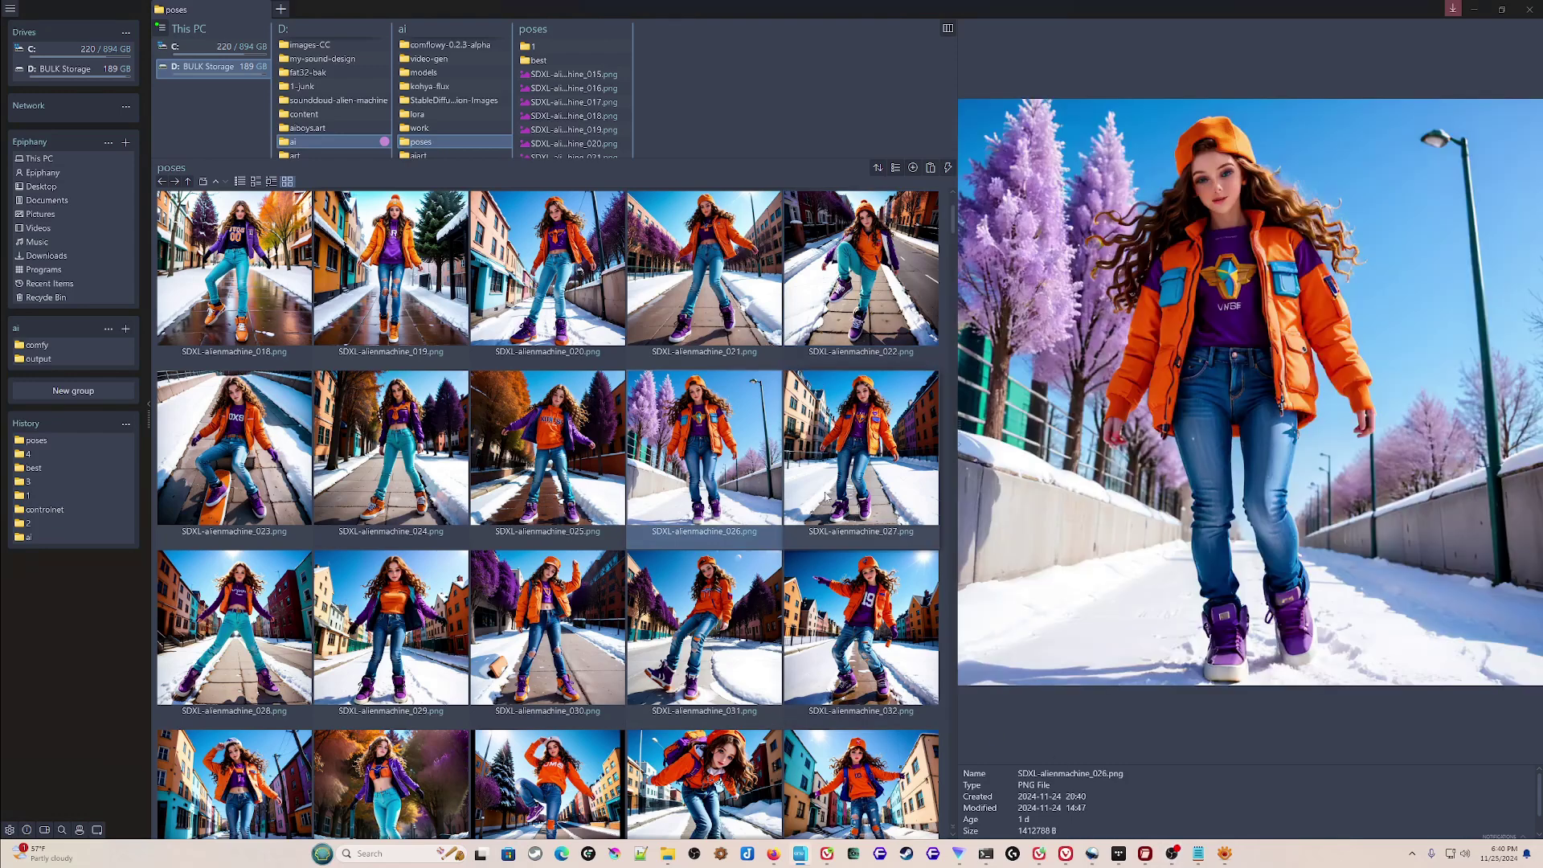
click(827, 593)
click(759, 651)
scroll(706, 626, down, 2)
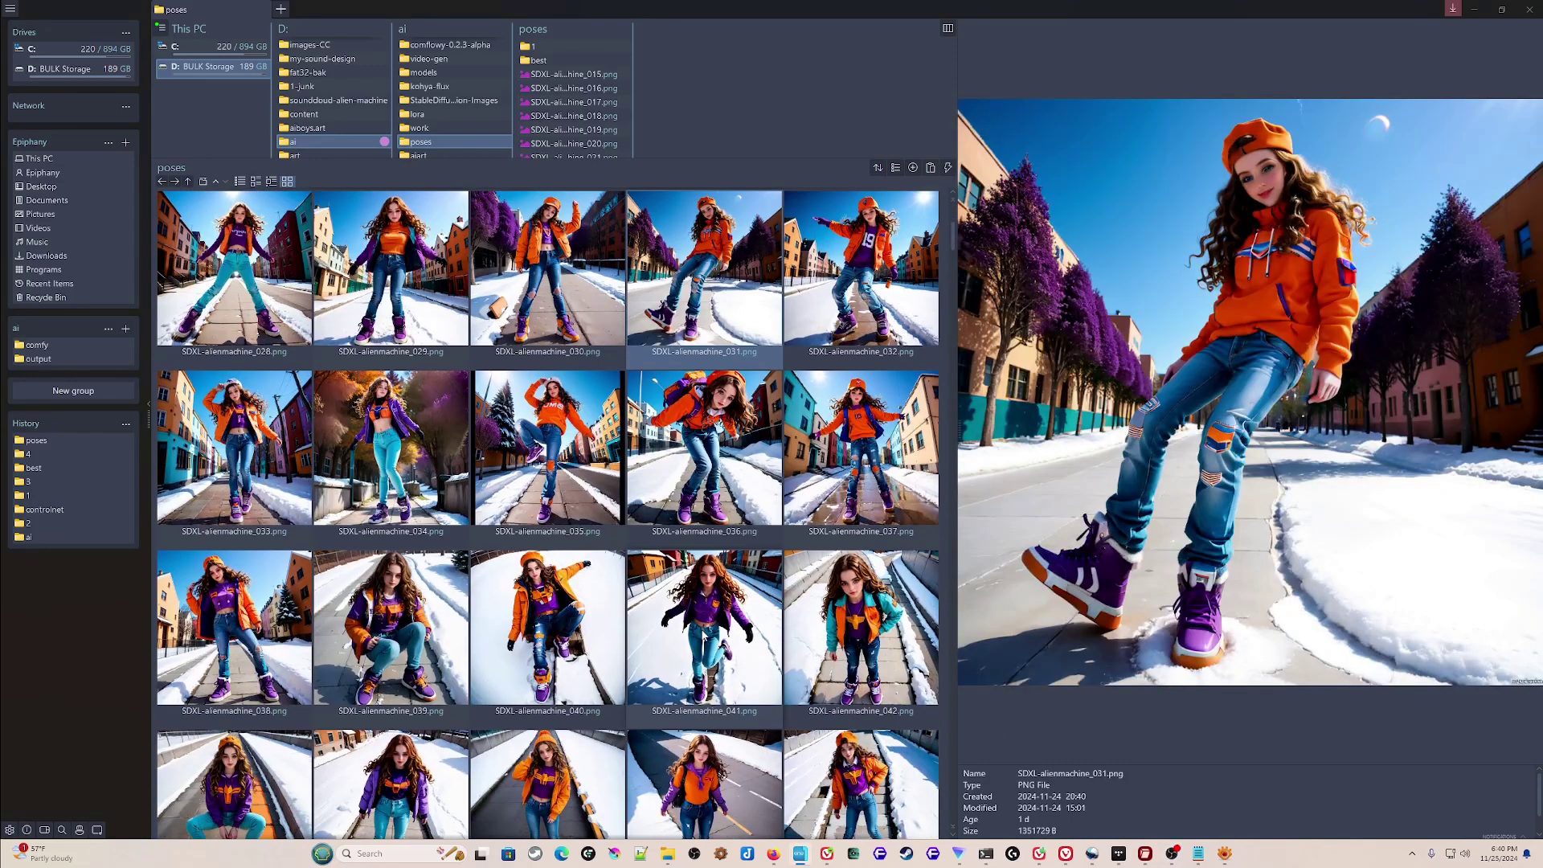
click(645, 640)
click(614, 639)
scroll(619, 630, down, 2)
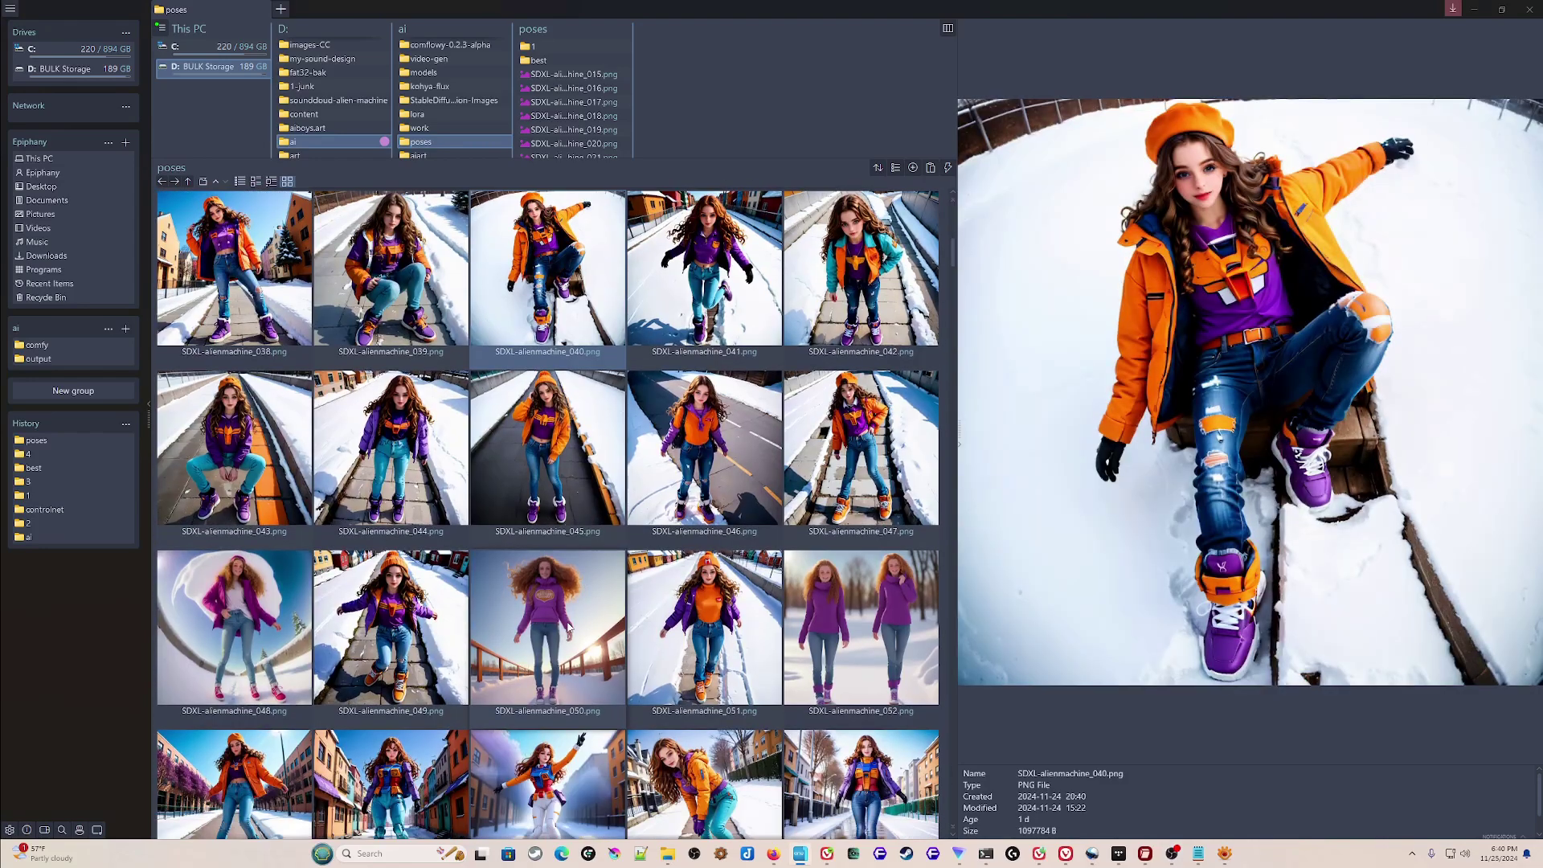
click(619, 618)
click(655, 610)
scroll(655, 611, down, 2)
click(639, 515)
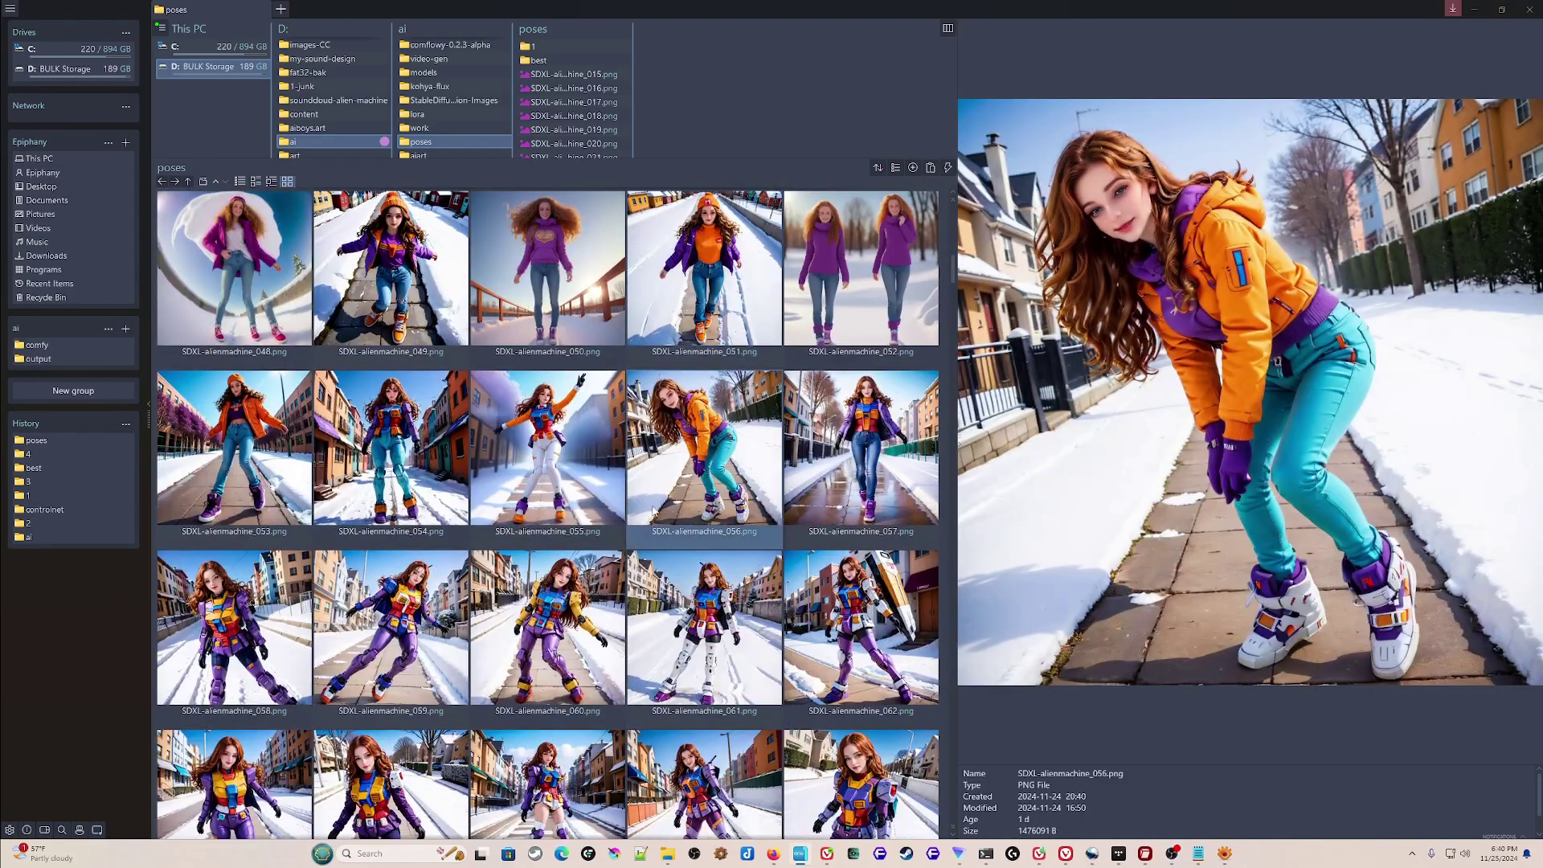
click(611, 522)
click(666, 608)
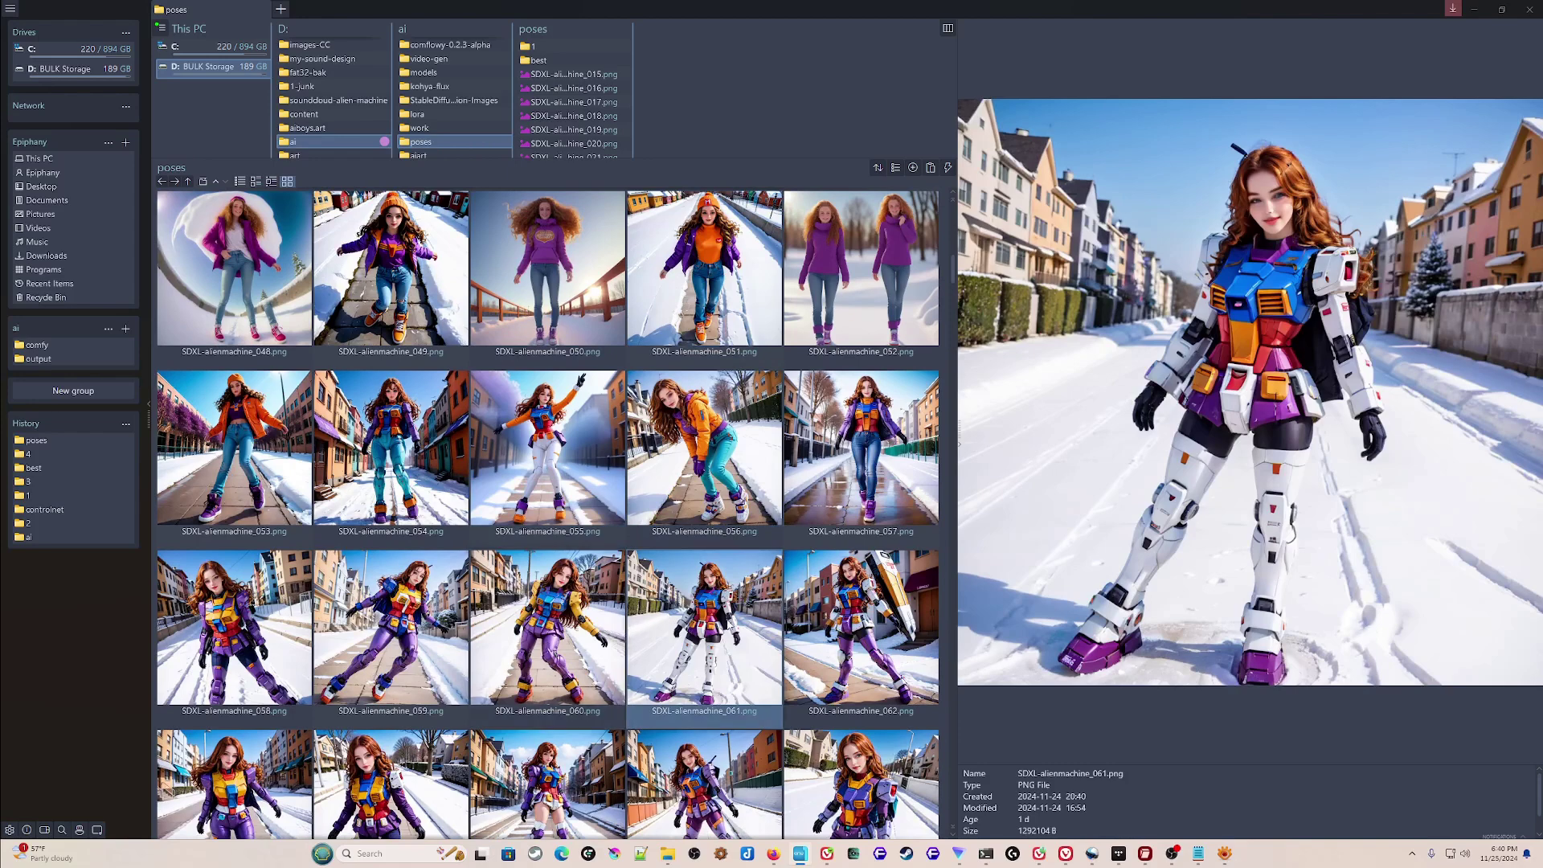
click(555, 630)
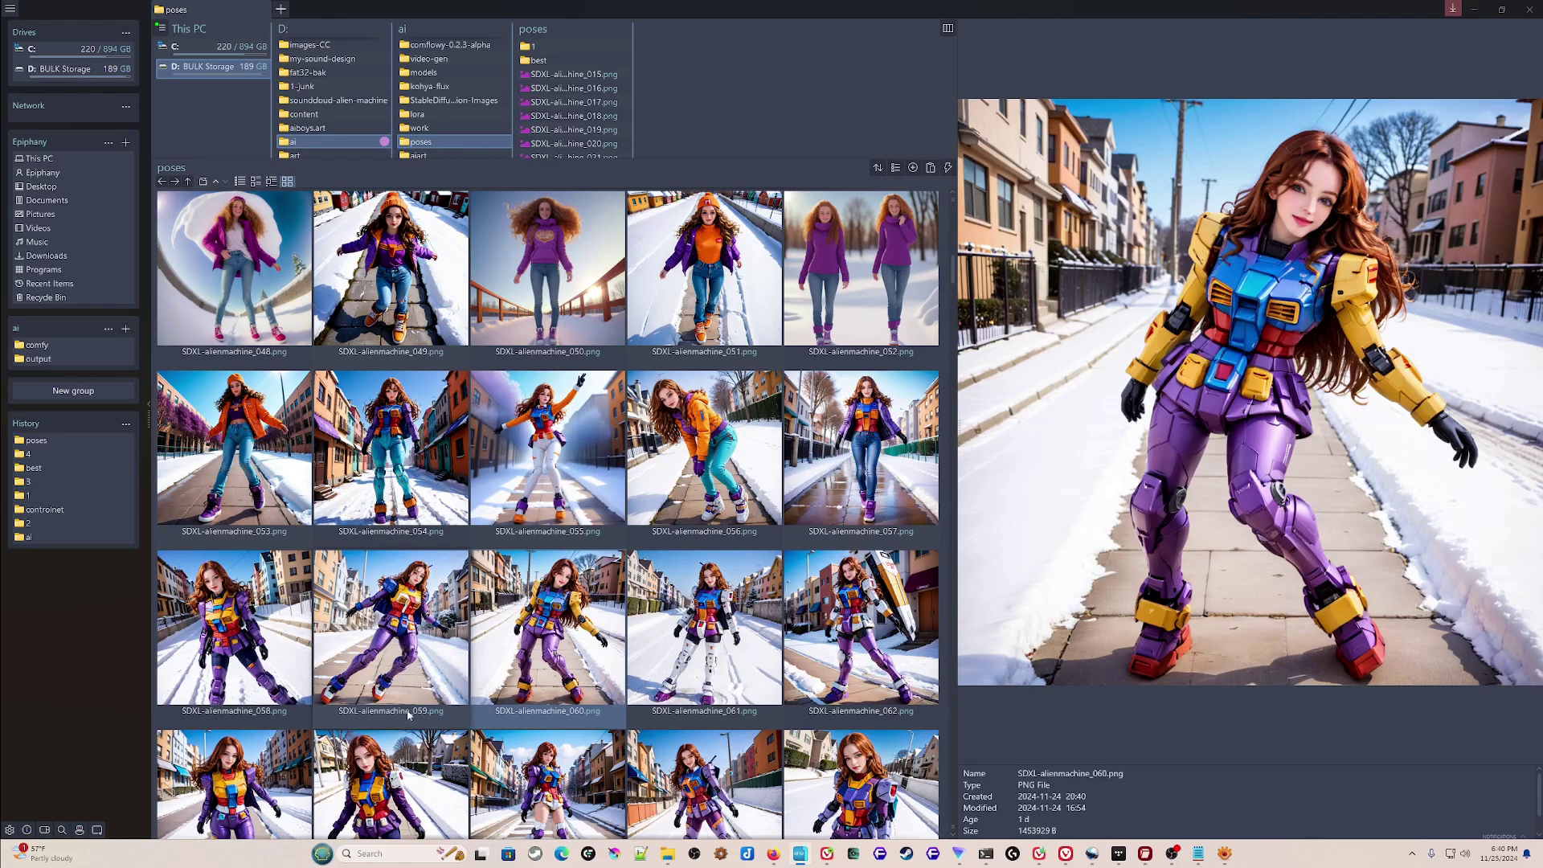
click(410, 735)
- Preview images _070 through _104, settle on SDXL-alienmachine_103.png, then bring up ComfyUI
scroll(417, 724, down, 3)
click(530, 655)
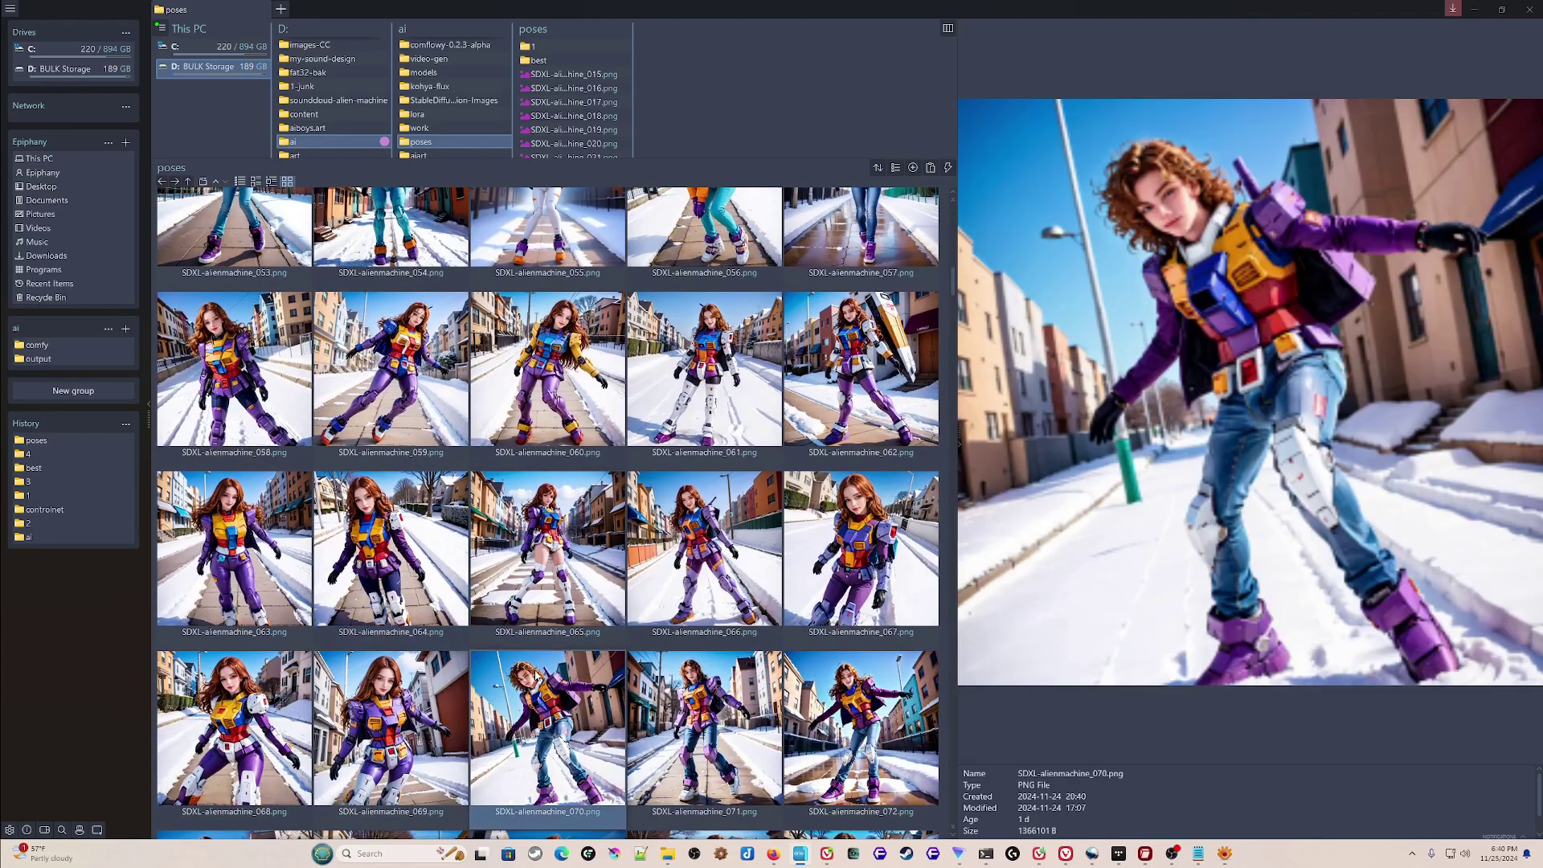
click(717, 687)
scroll(719, 688, down, 3)
click(717, 688)
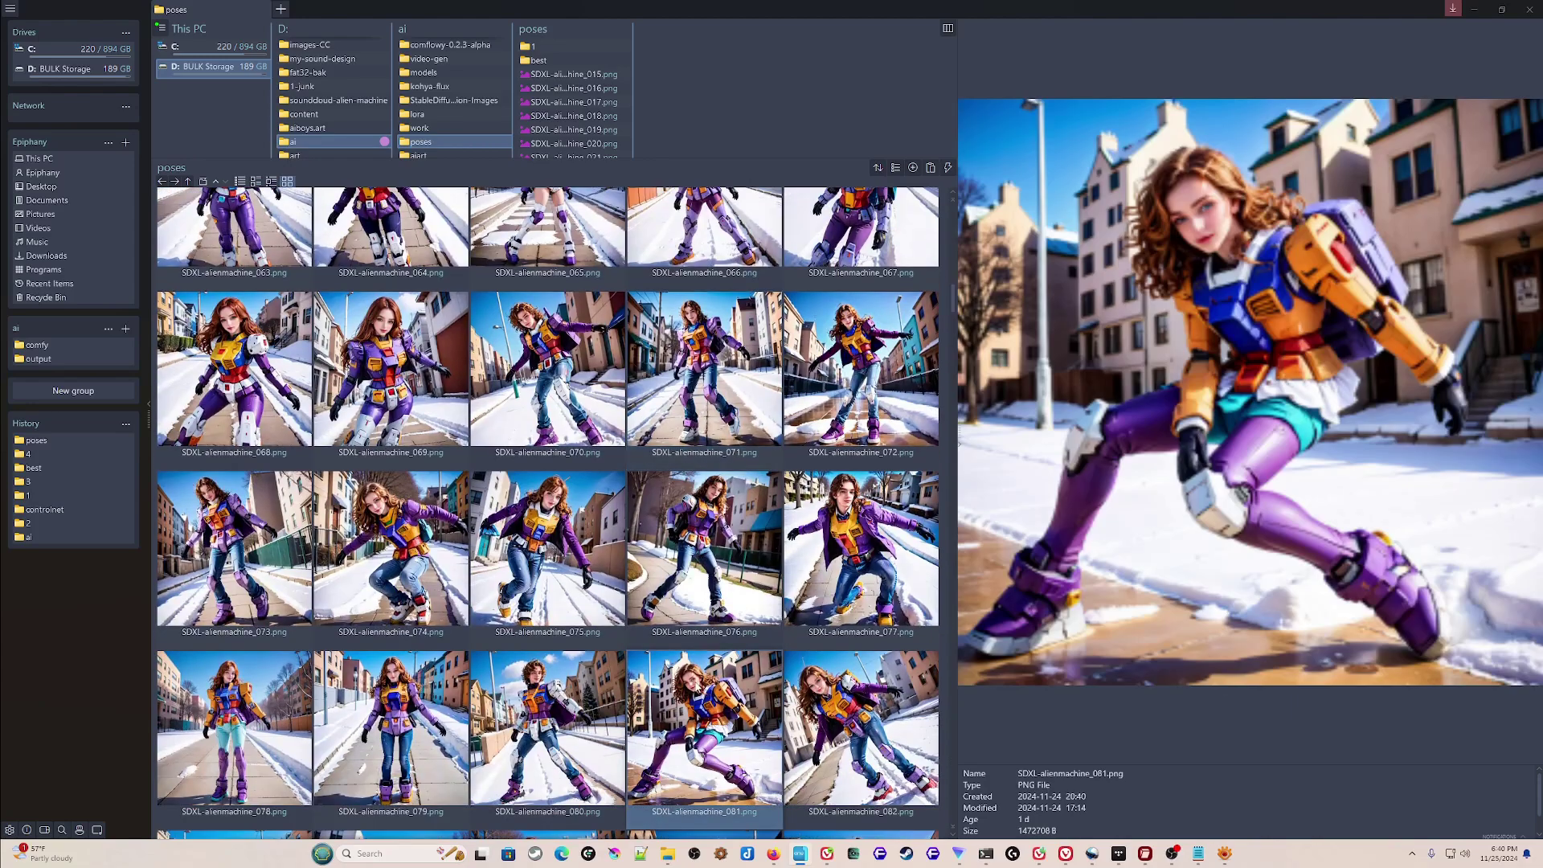
click(554, 707)
click(419, 706)
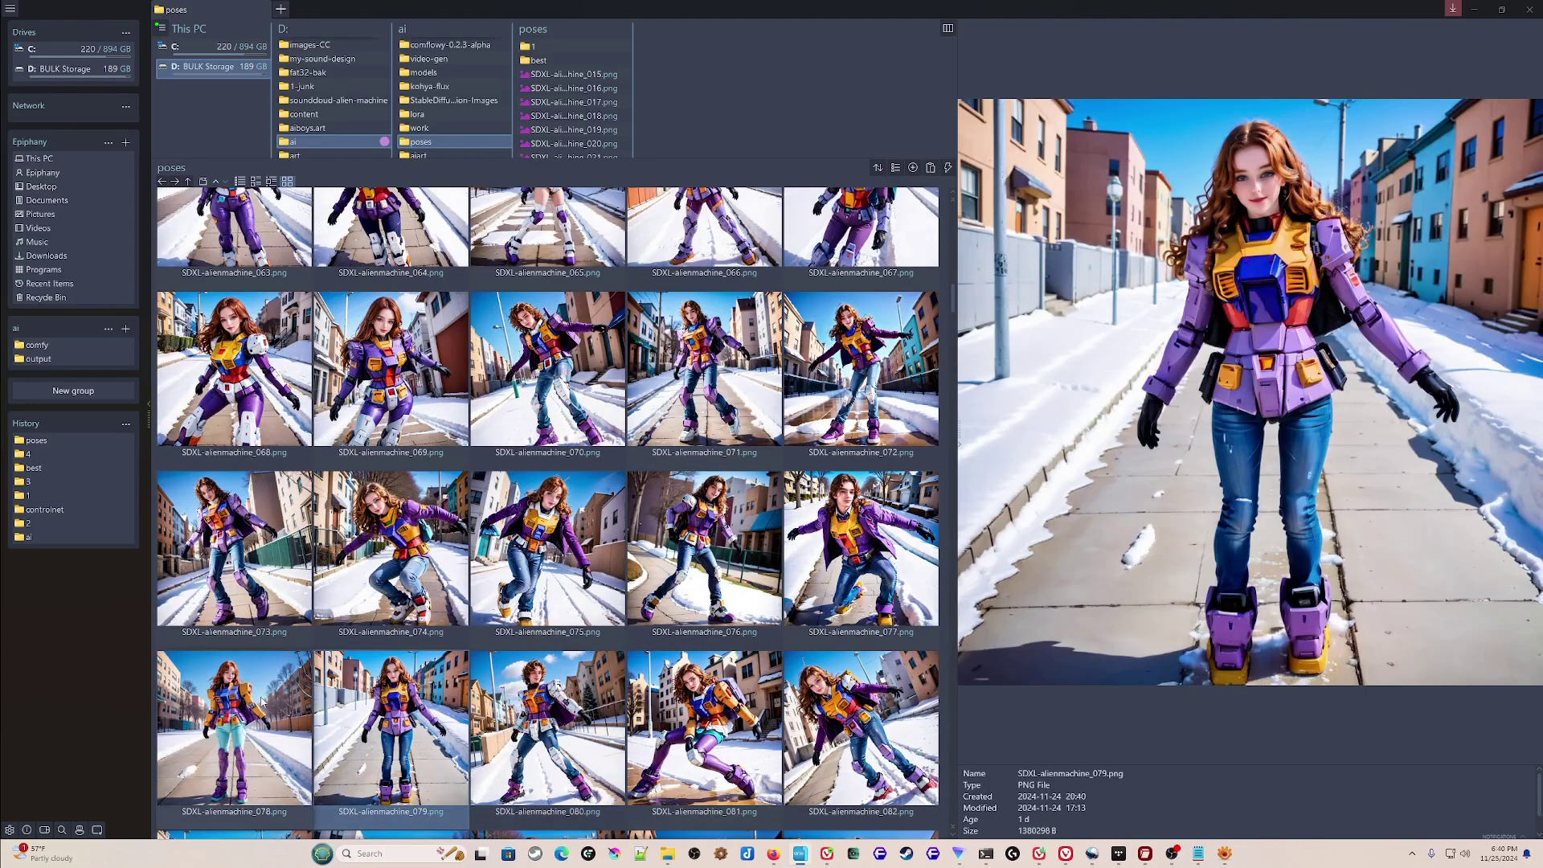
click(233, 724)
scroll(233, 724, down, 4)
click(595, 711)
scroll(594, 711, down, 4)
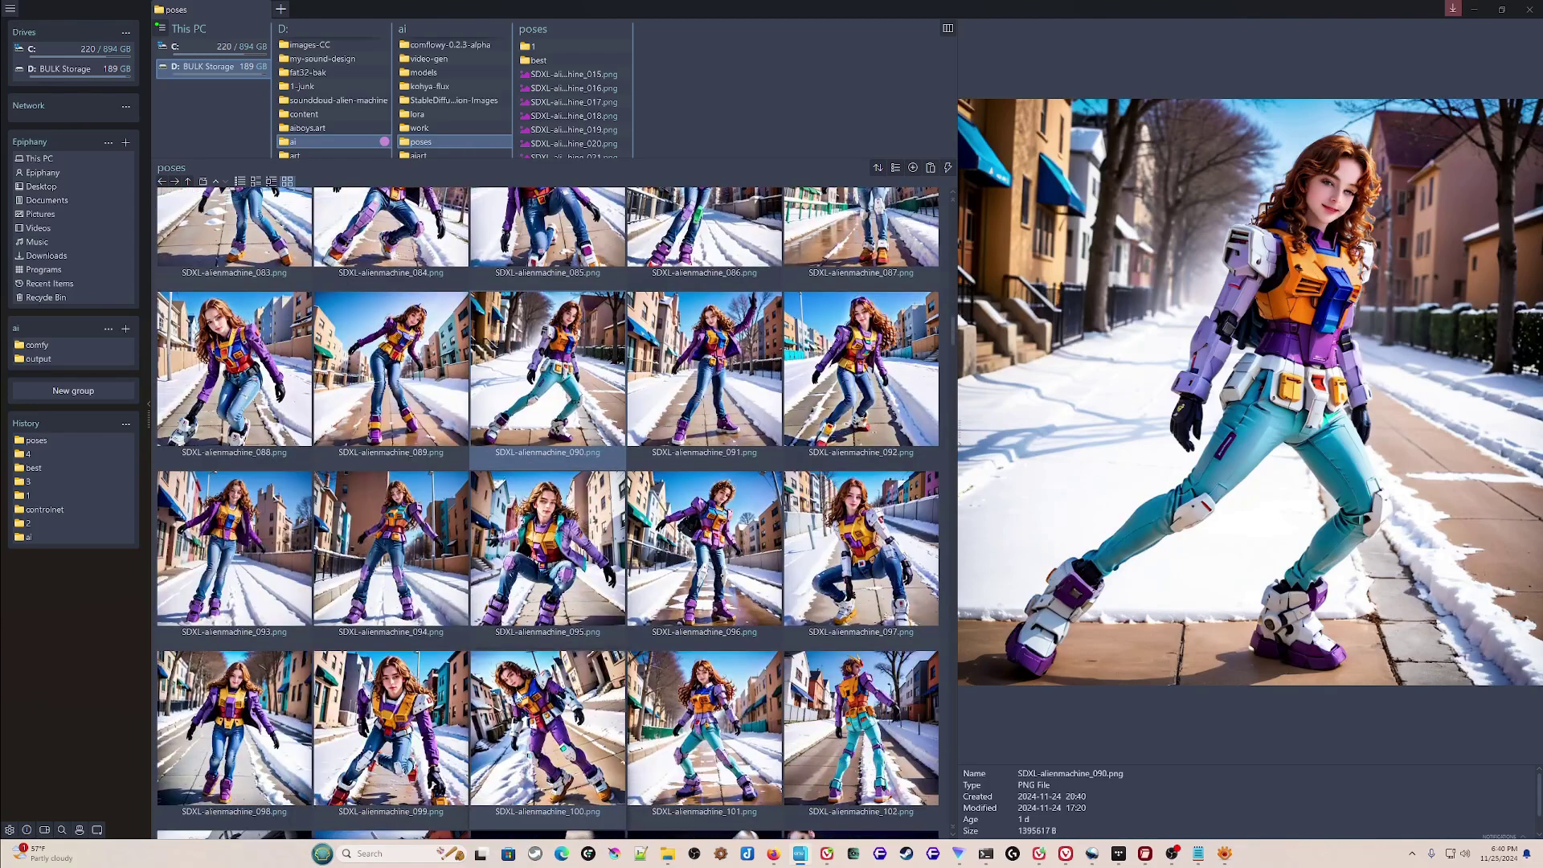
click(595, 711)
click(675, 702)
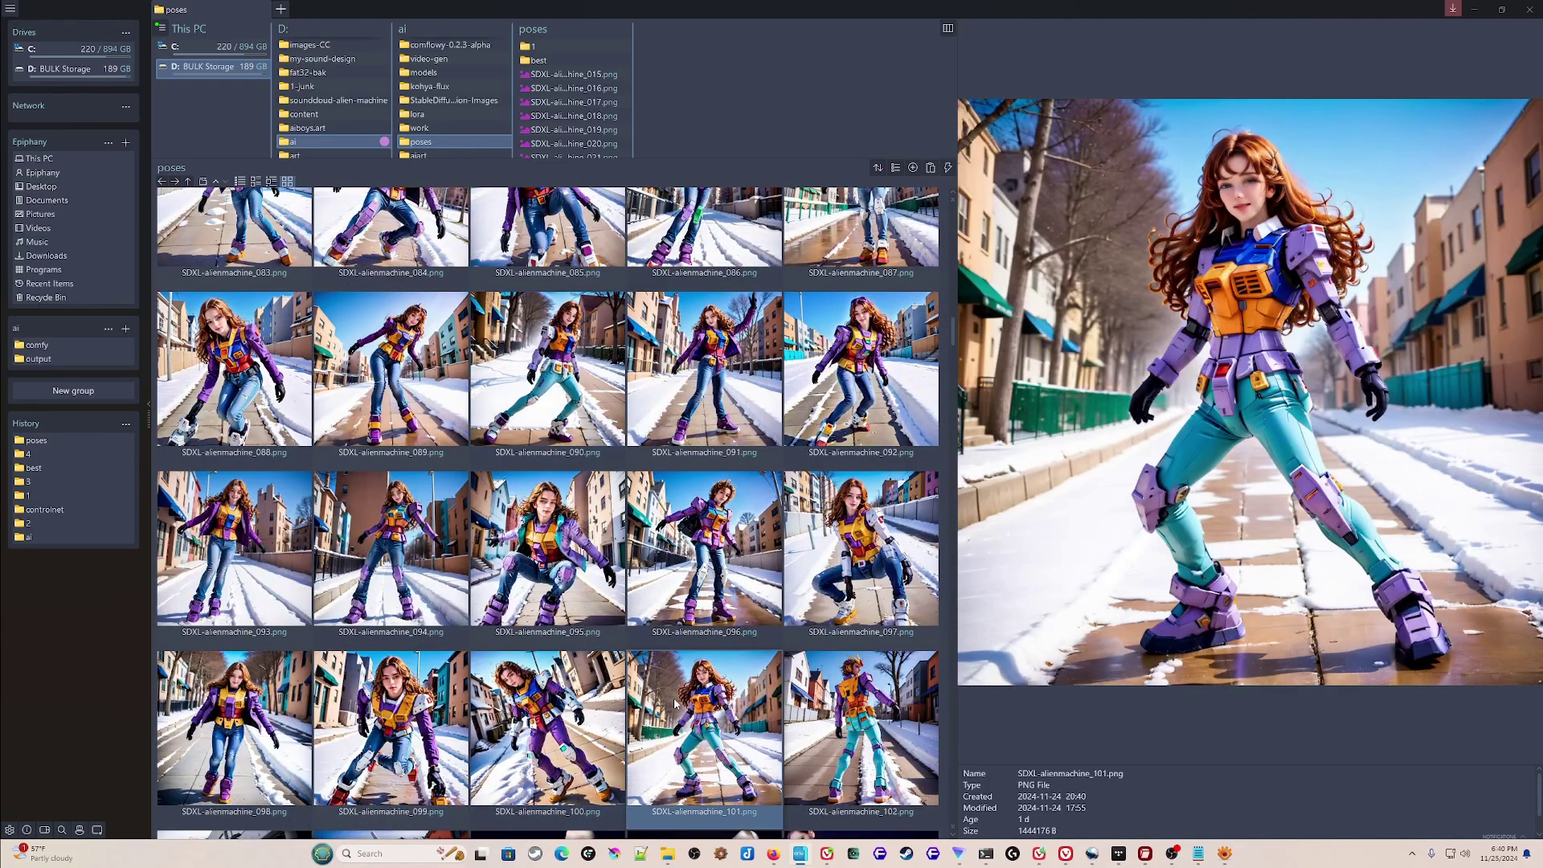
scroll(667, 687, down, 4)
click(445, 520)
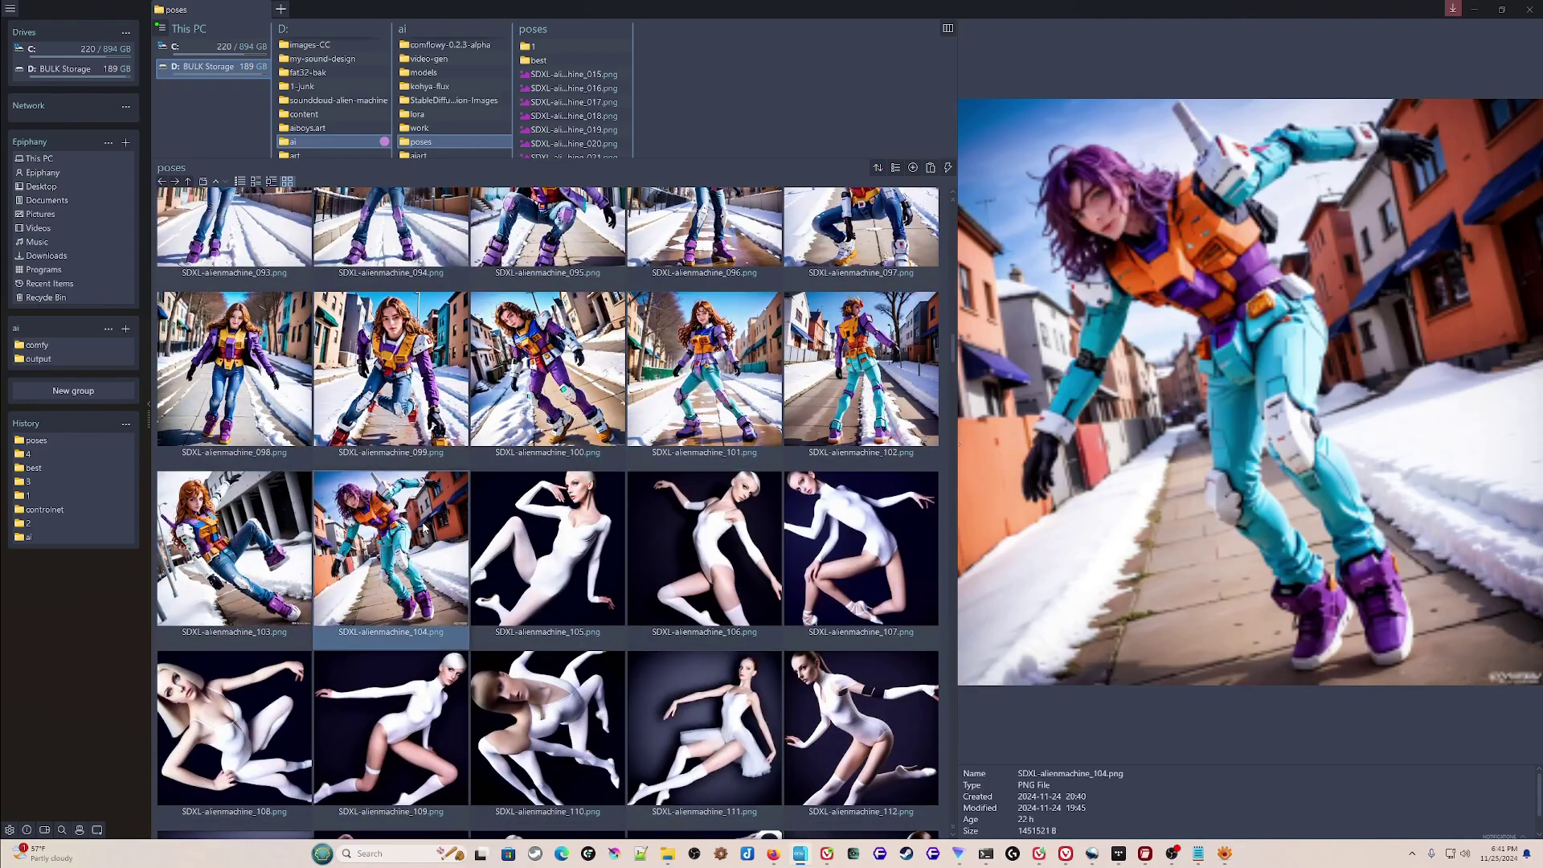
click(268, 546)
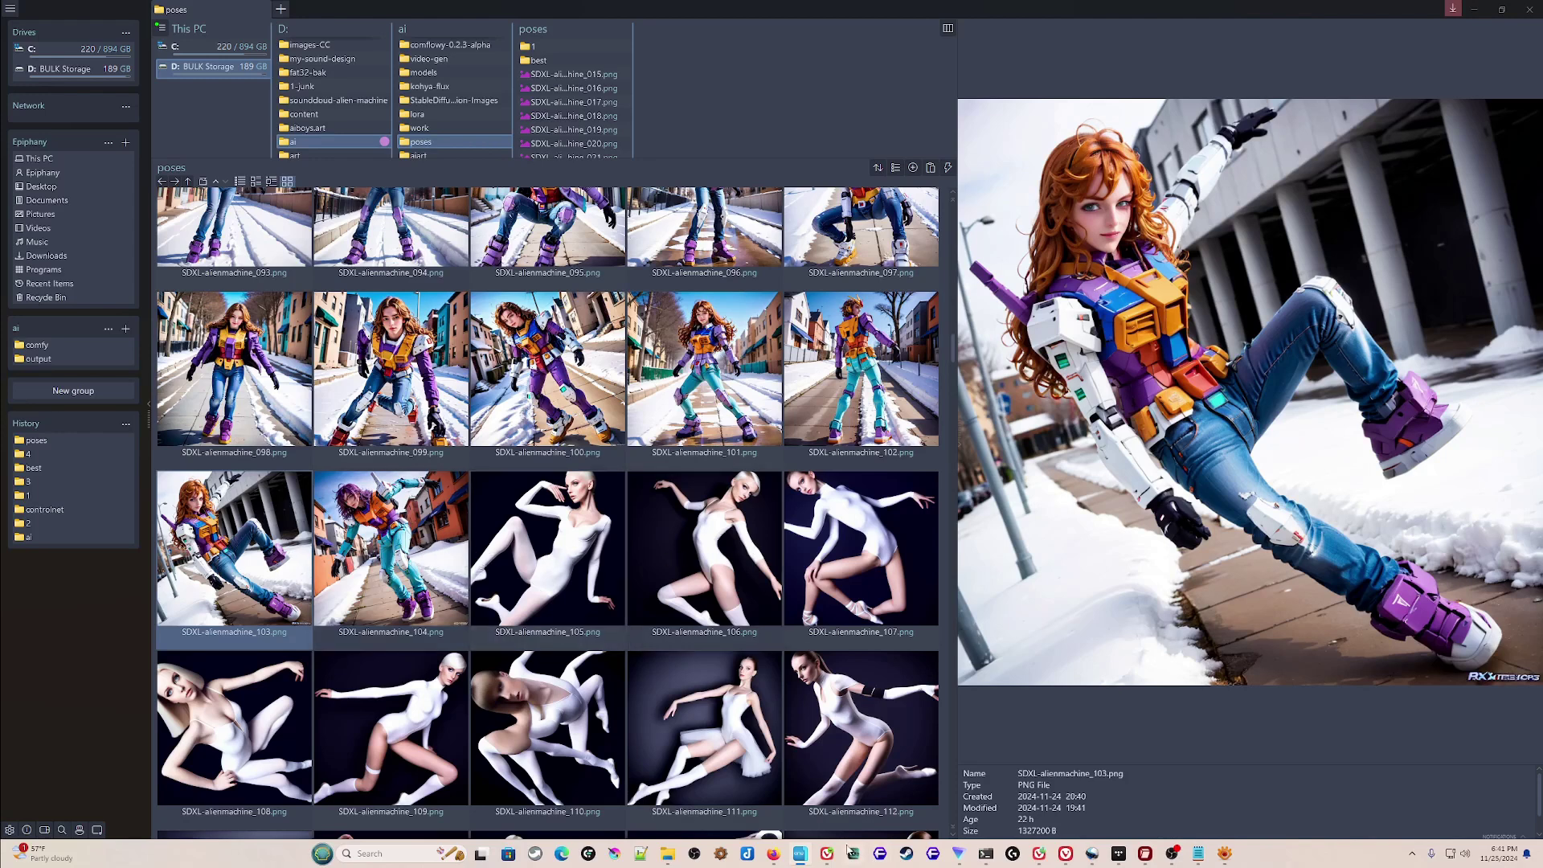
mouse_move(826, 853)
click(754, 795)
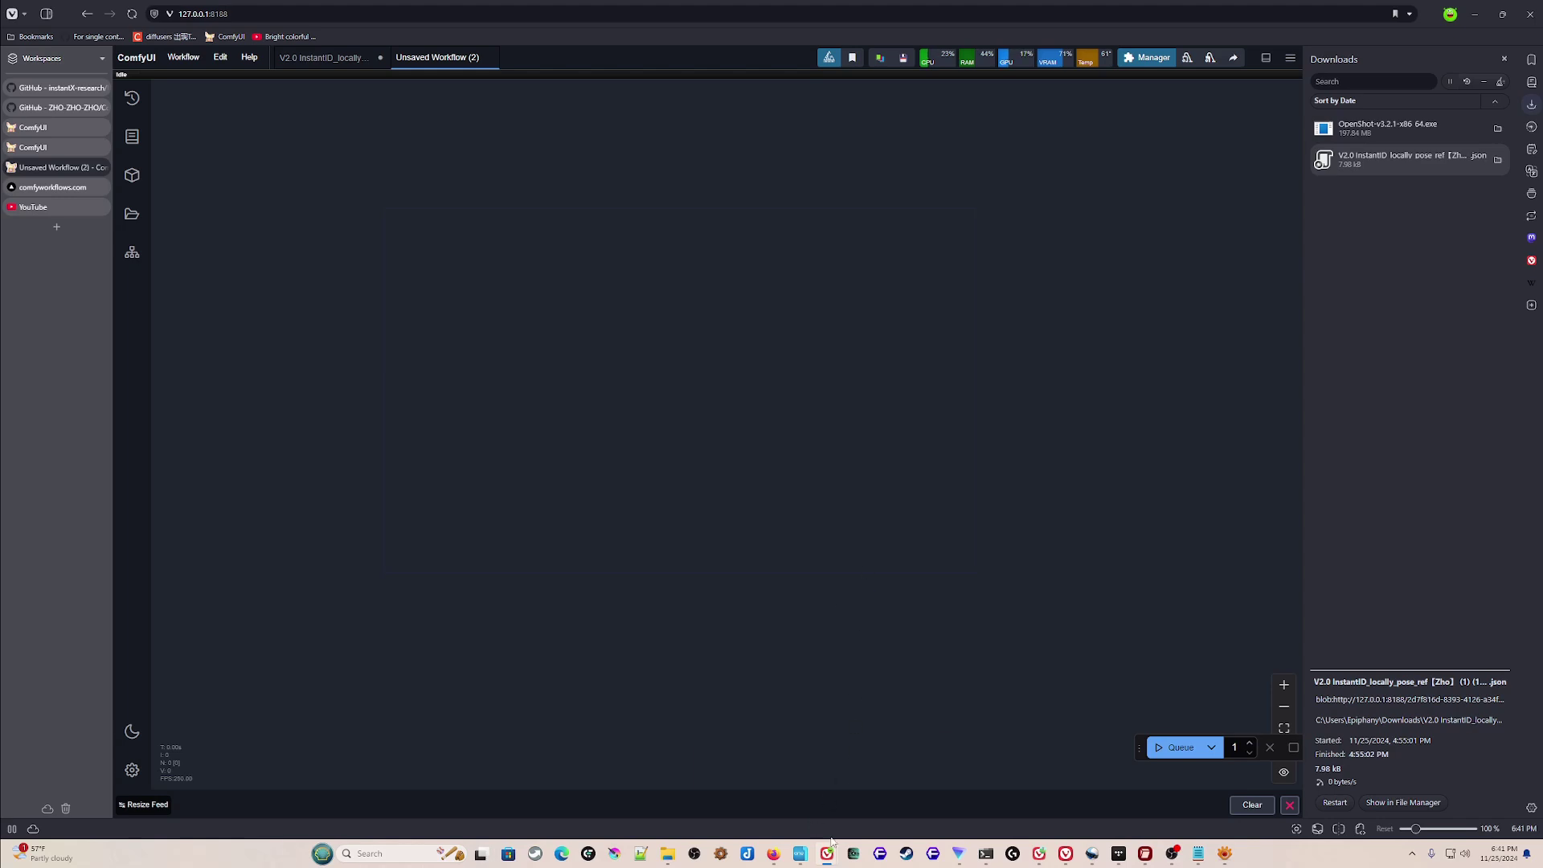
- Back in OneCommander, preview pose images _112, _117, _127, _139 and _170 while scrolling
click(753, 773)
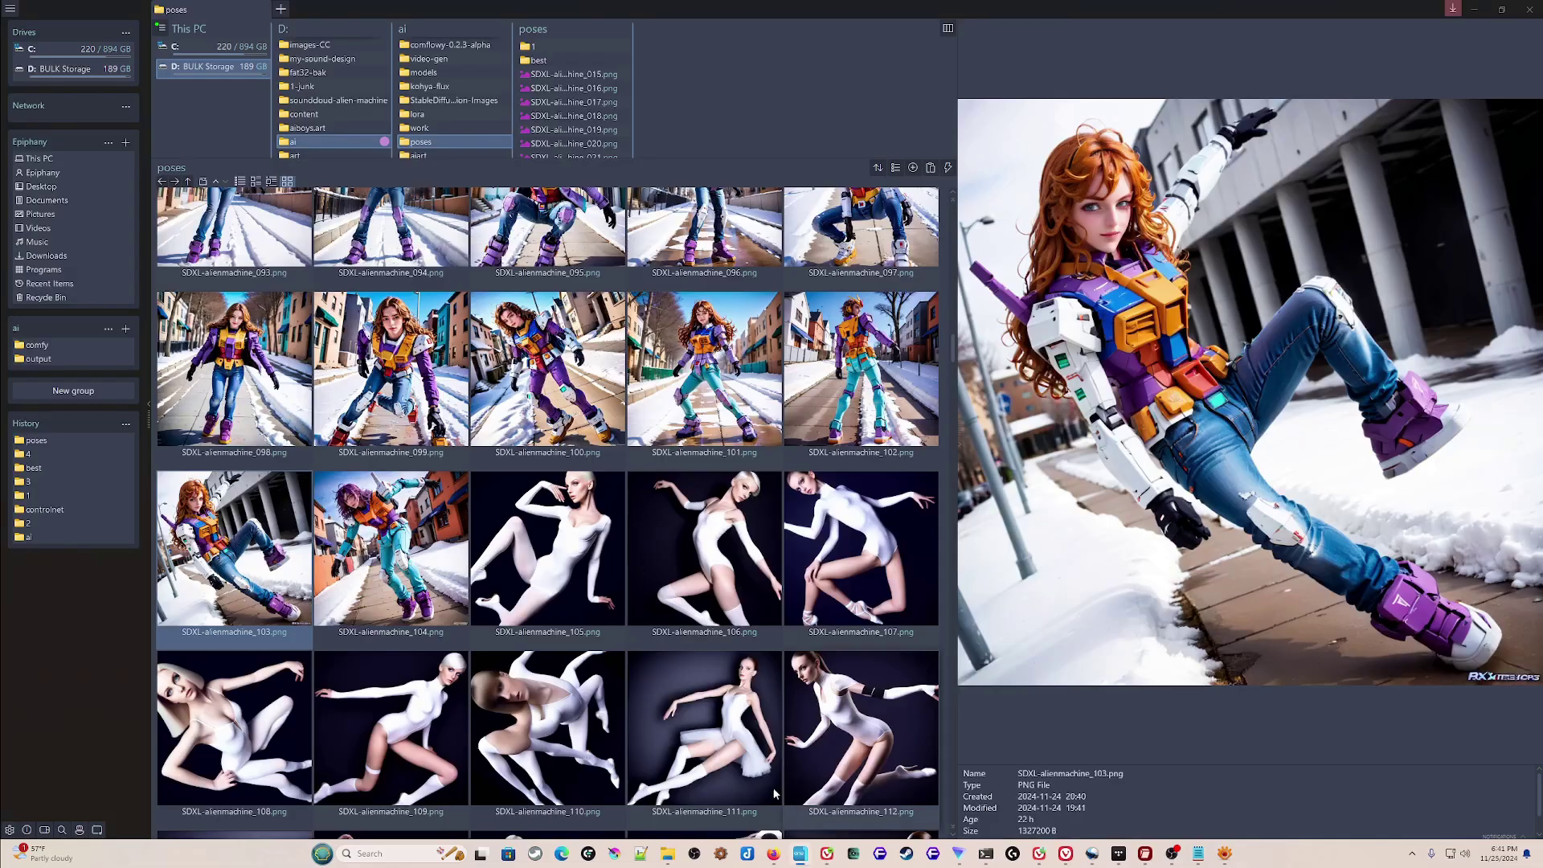
scroll(956, 326, up, 3)
drag(956, 325, 932, 389)
click(854, 449)
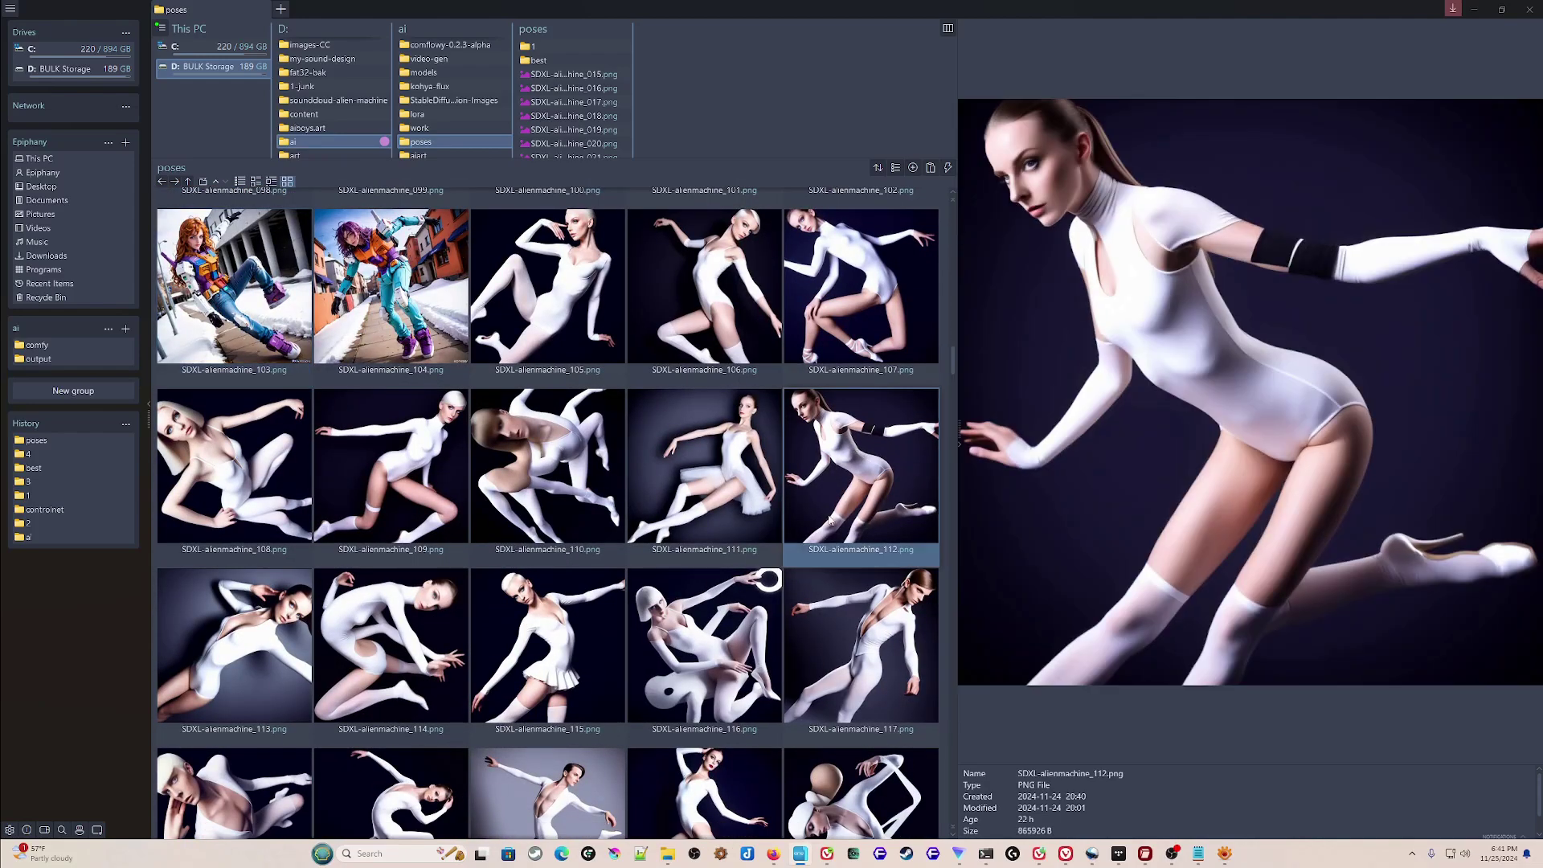
scroll(843, 547, down, 1)
click(848, 553)
scroll(840, 449, down, 3)
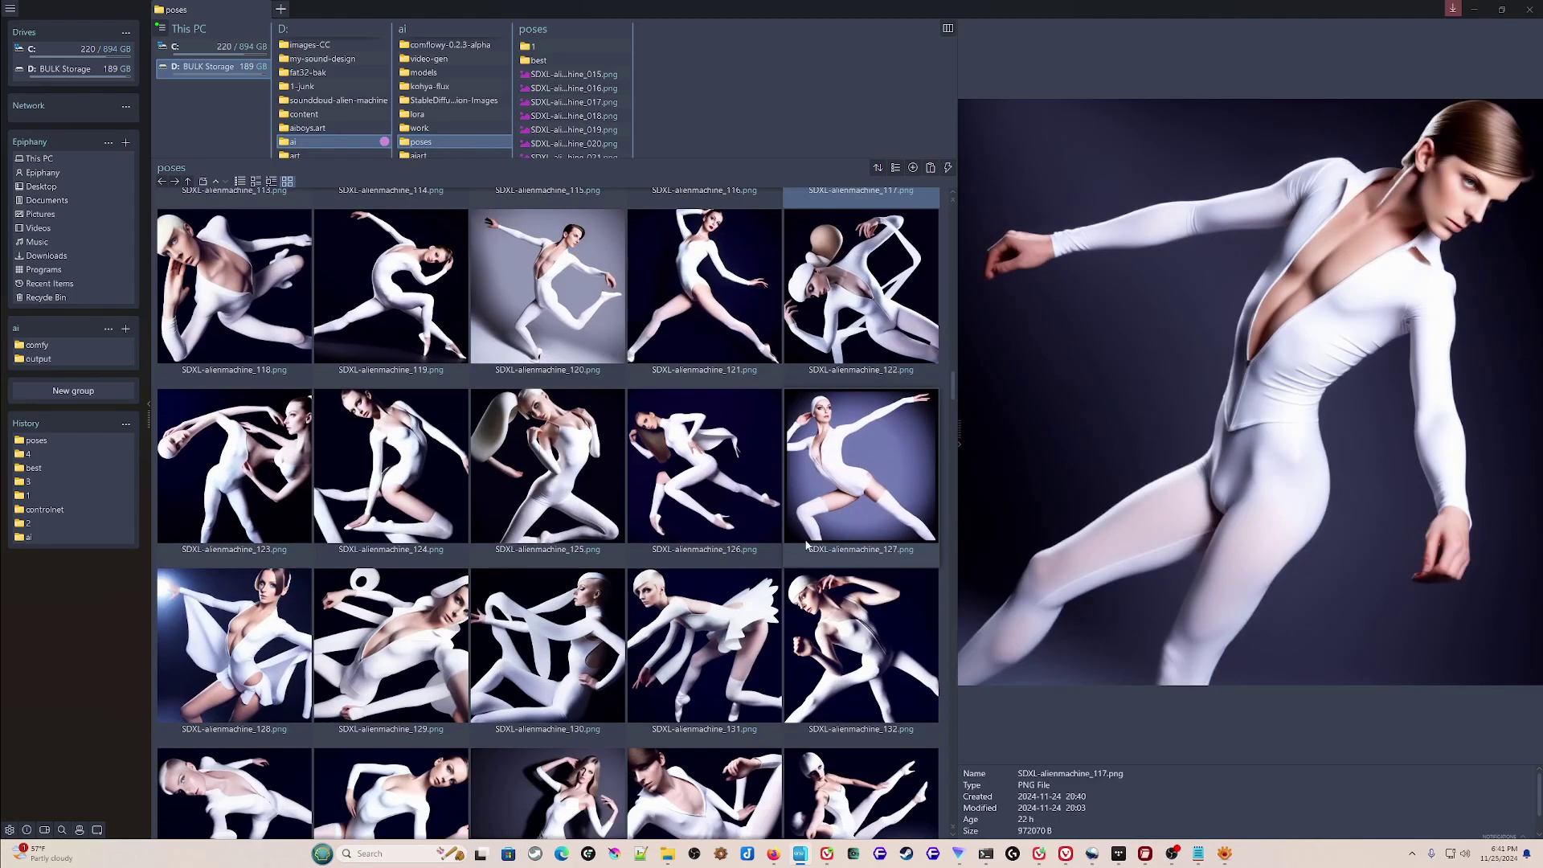
click(835, 356)
scroll(826, 412, down, 2)
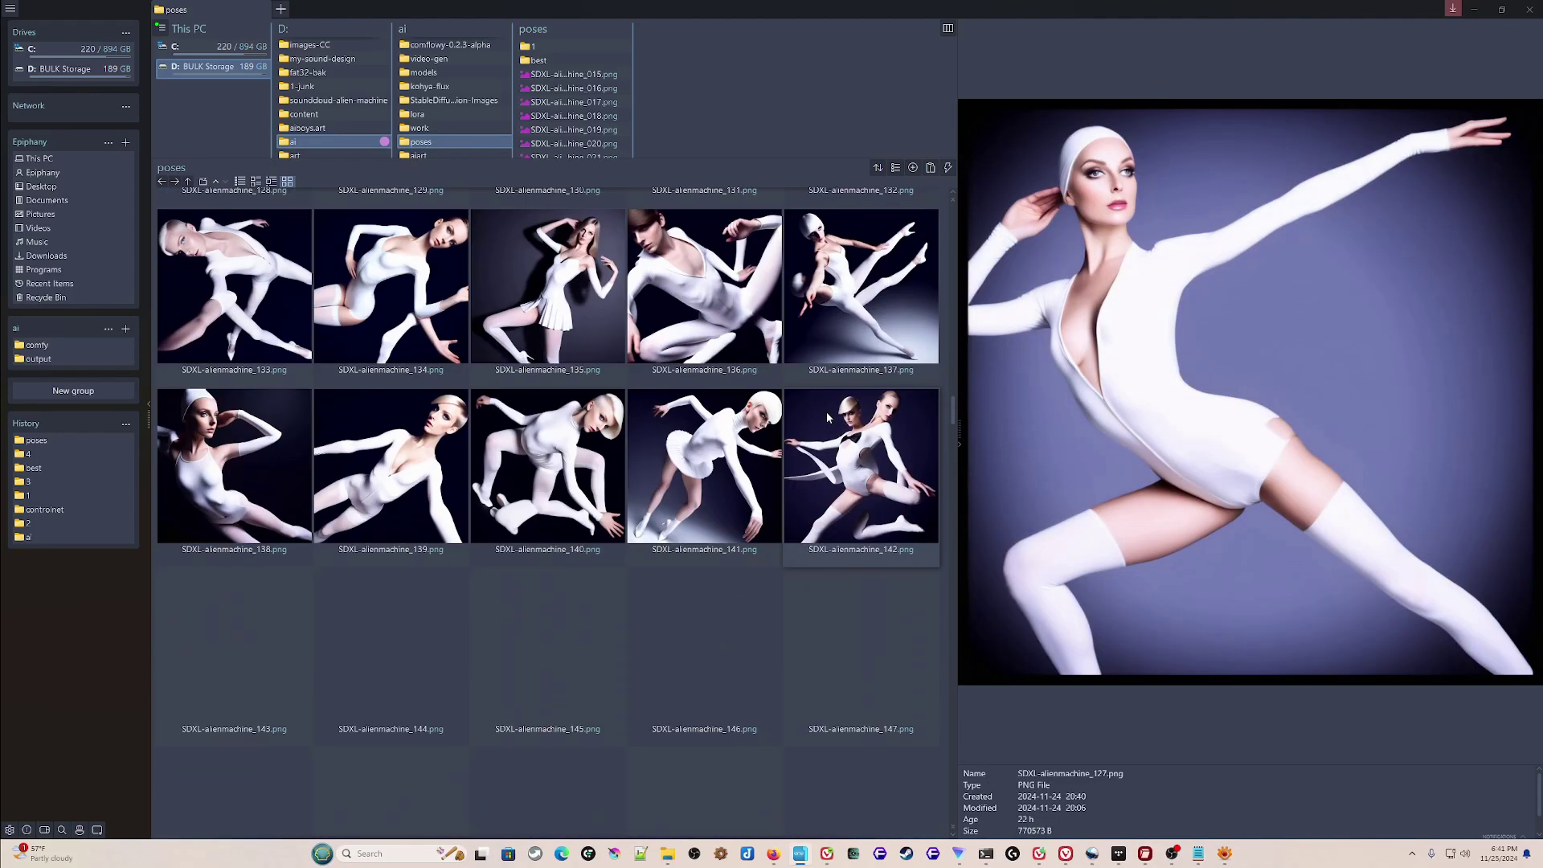
click(408, 499)
scroll(406, 491, down, 5)
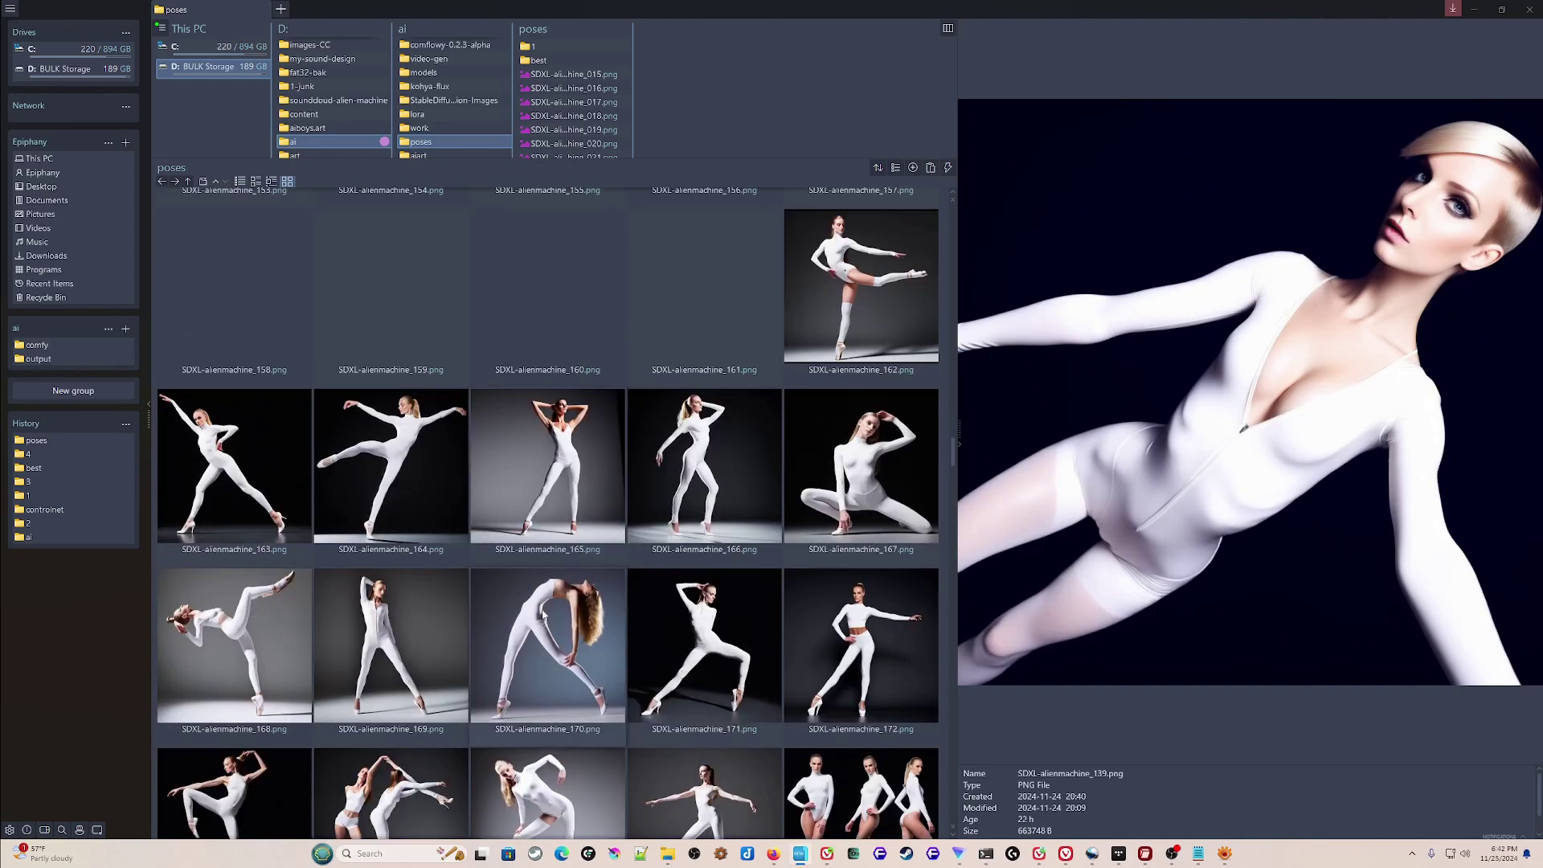
click(540, 635)
scroll(540, 636, down, 2)
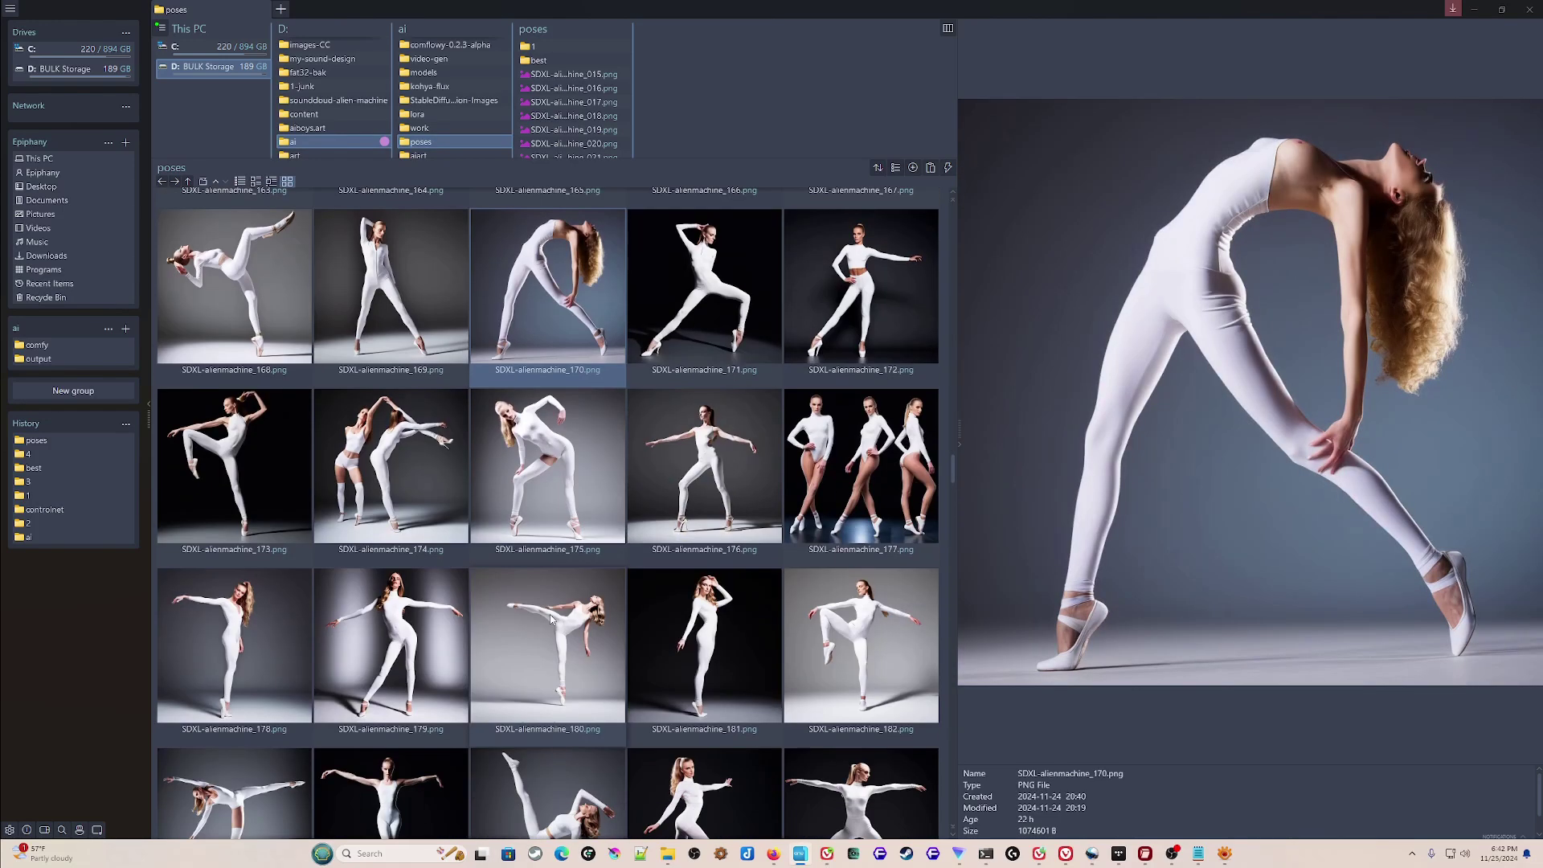
- Preview images _175 through _193, ending on SDXL-alienmachine_194.png
click(536, 486)
click(675, 470)
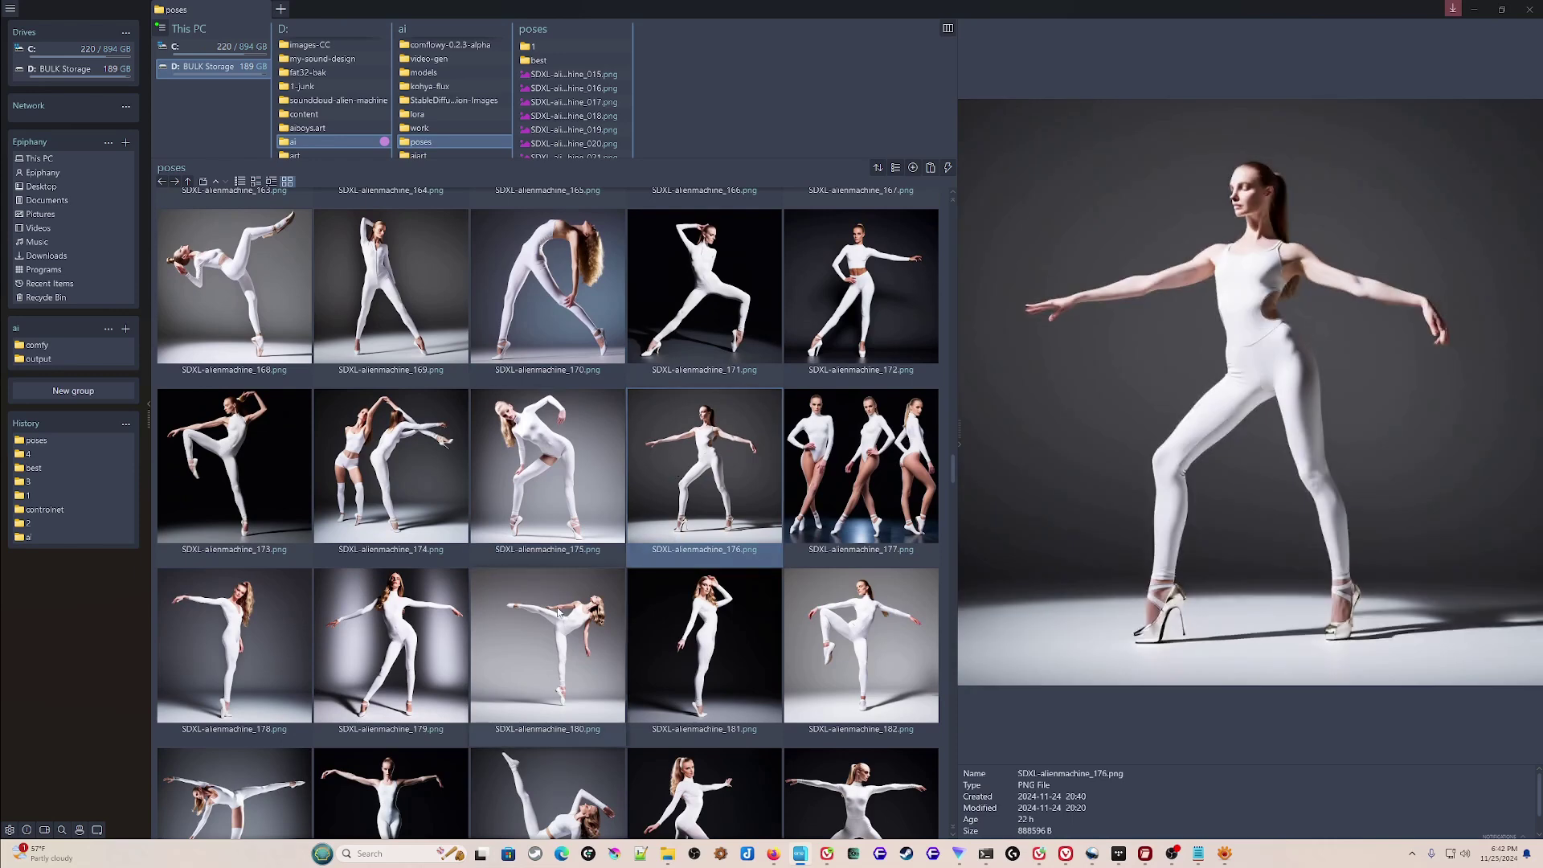
click(546, 643)
click(830, 606)
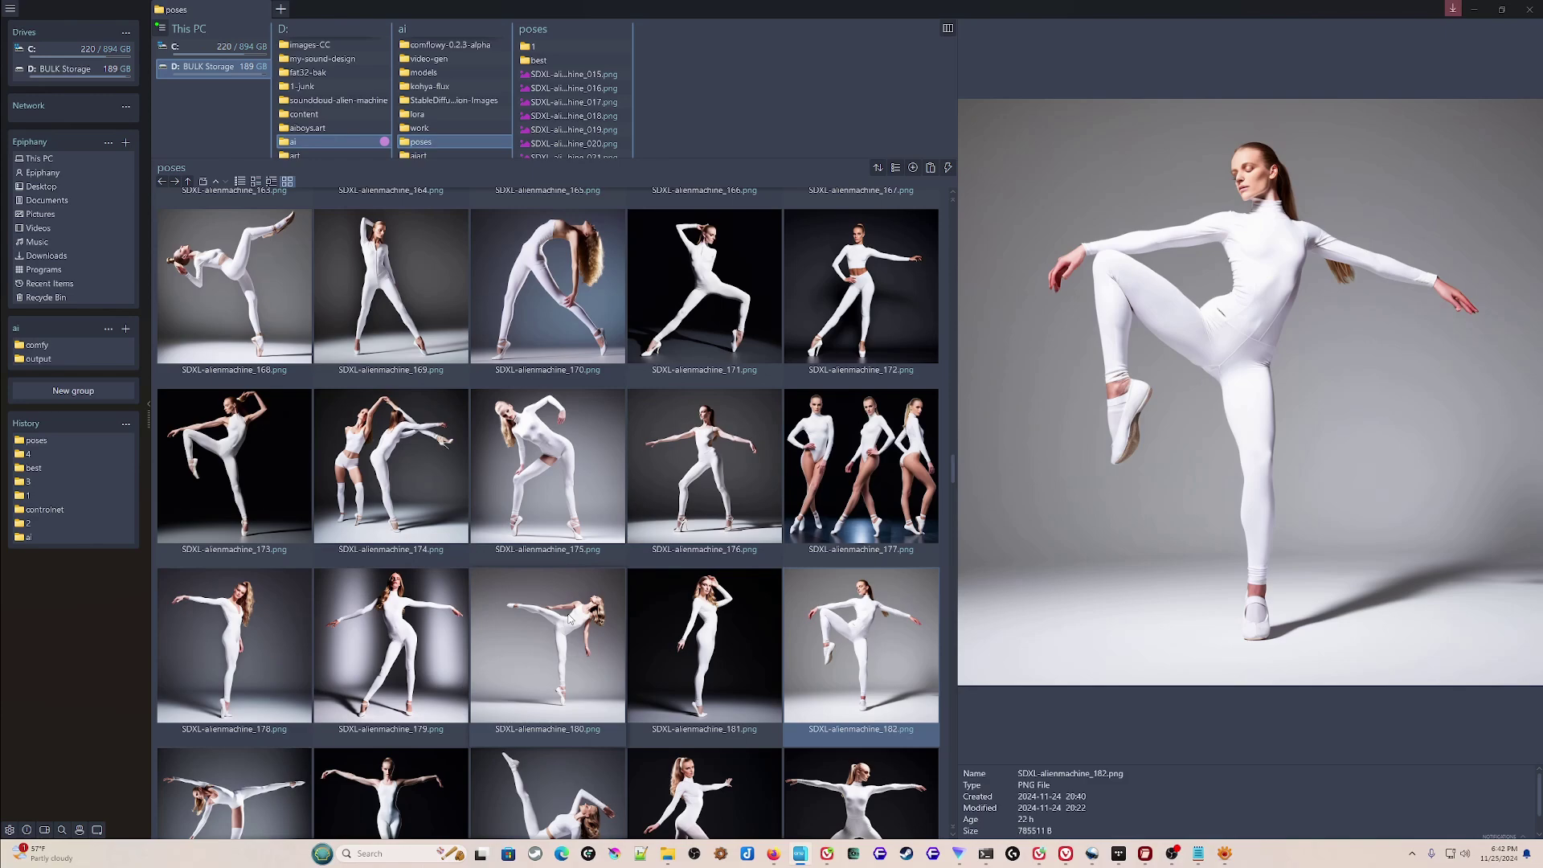
click(531, 635)
scroll(533, 523, down, 3)
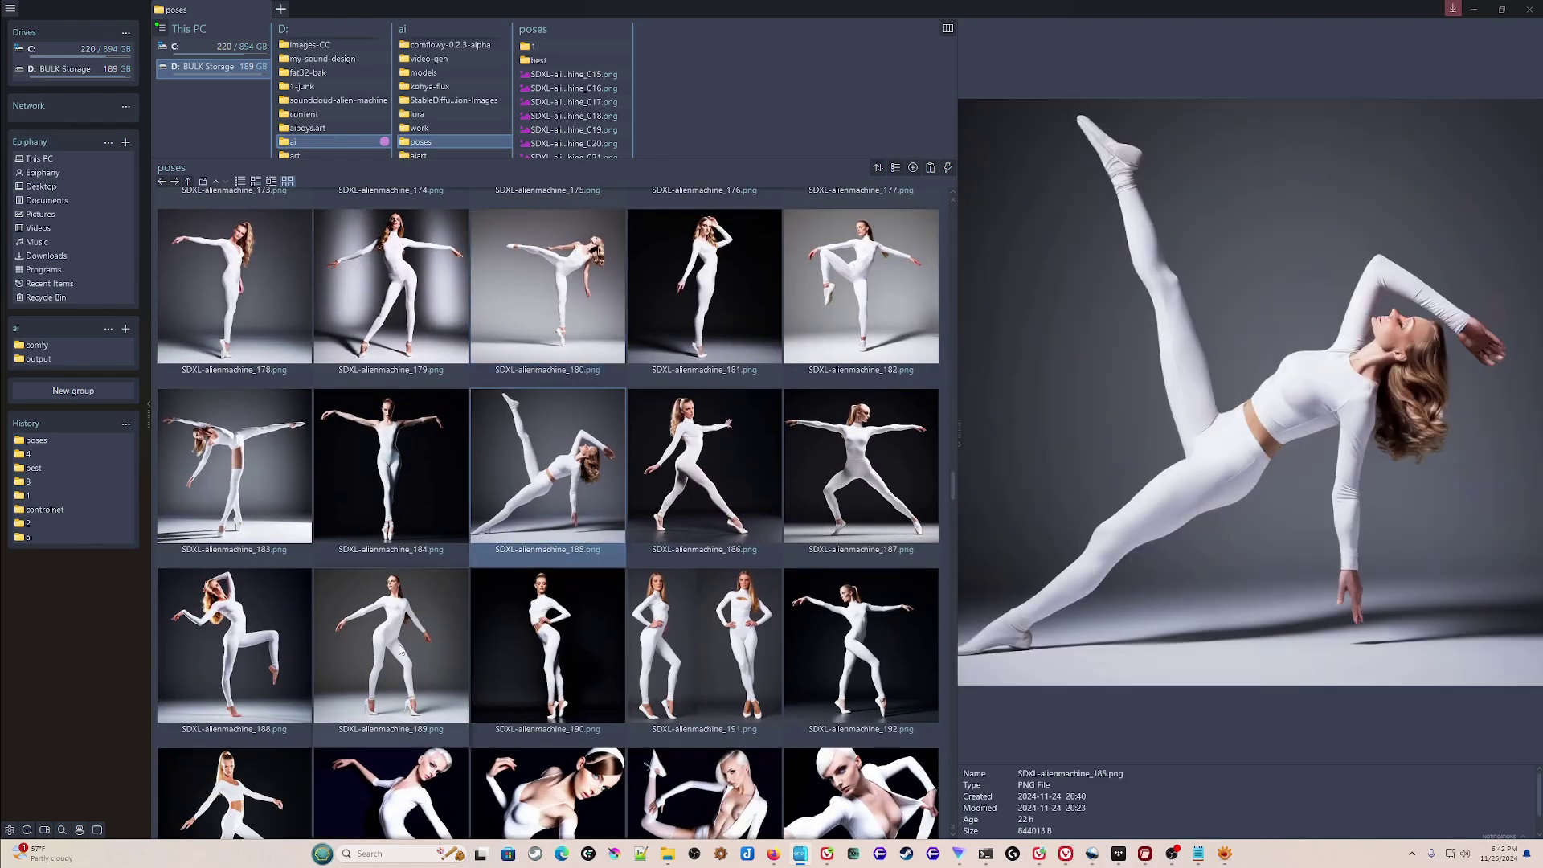
click(257, 650)
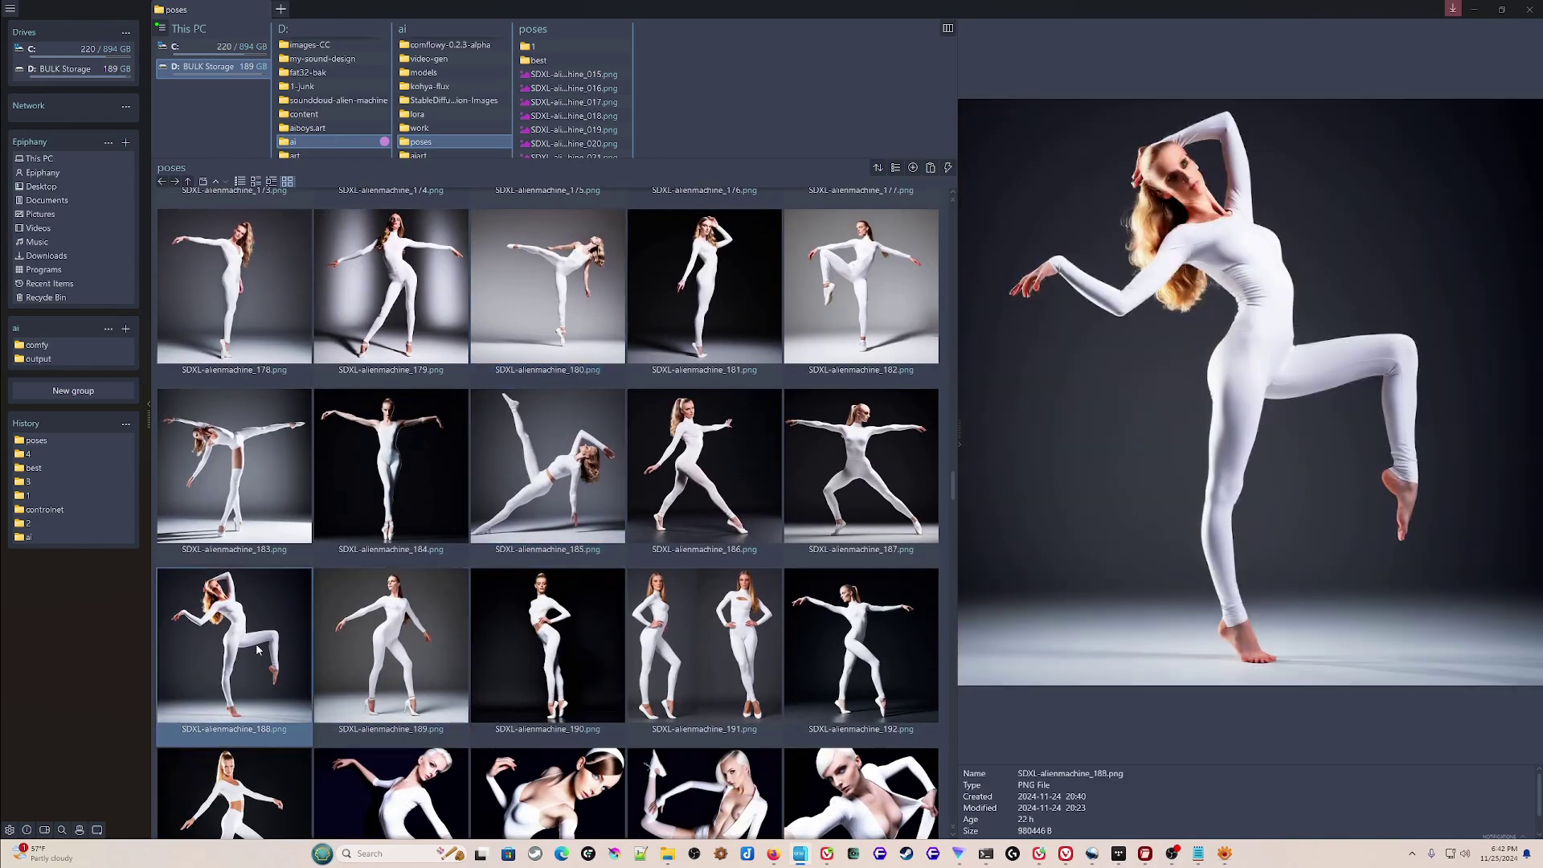
scroll(257, 641, down, 4)
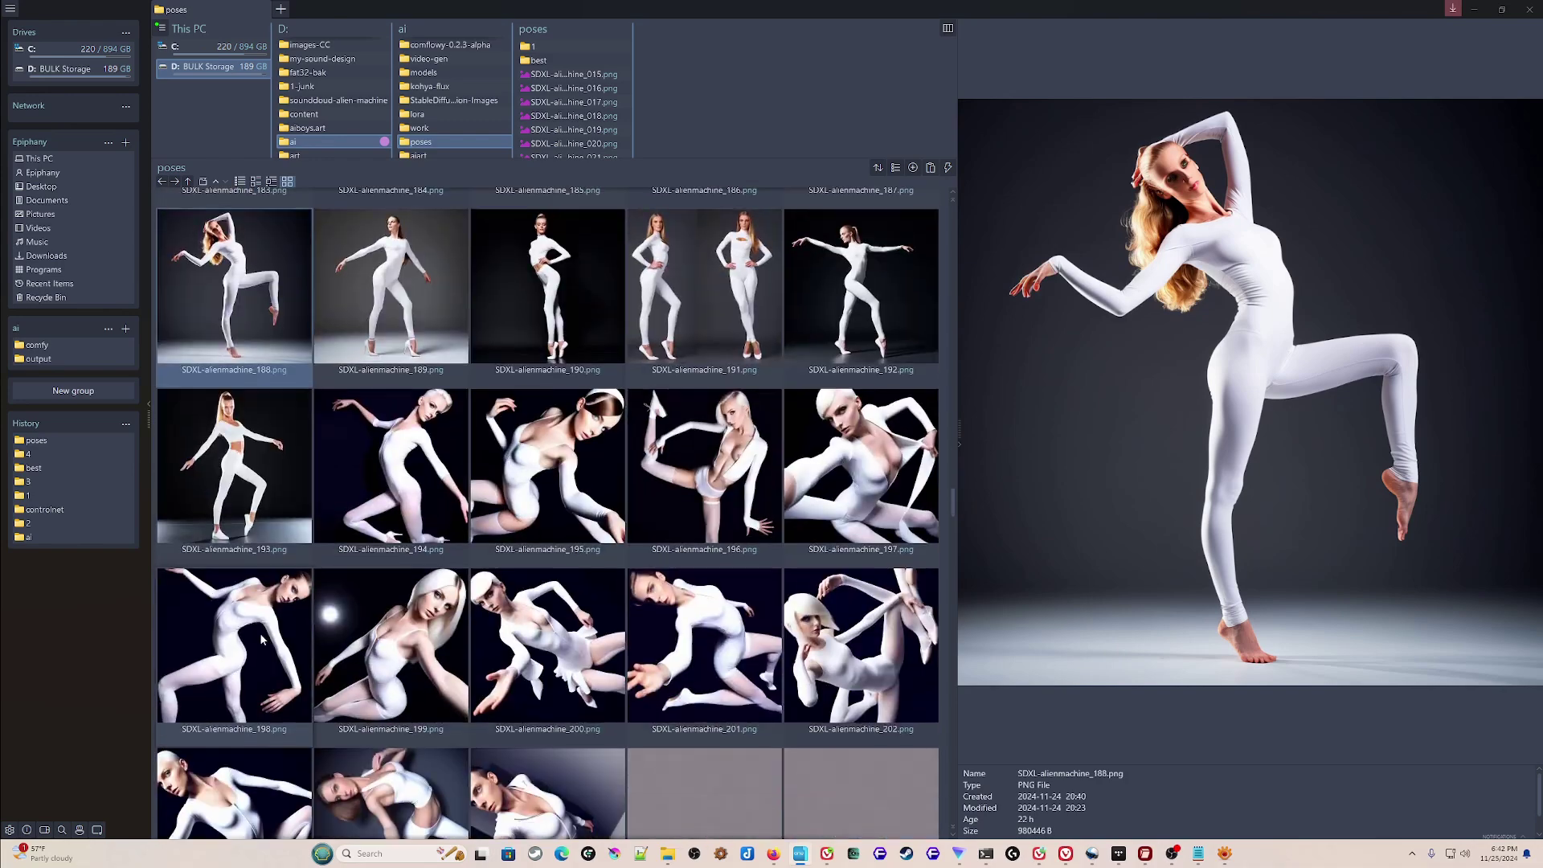
click(263, 500)
click(351, 489)
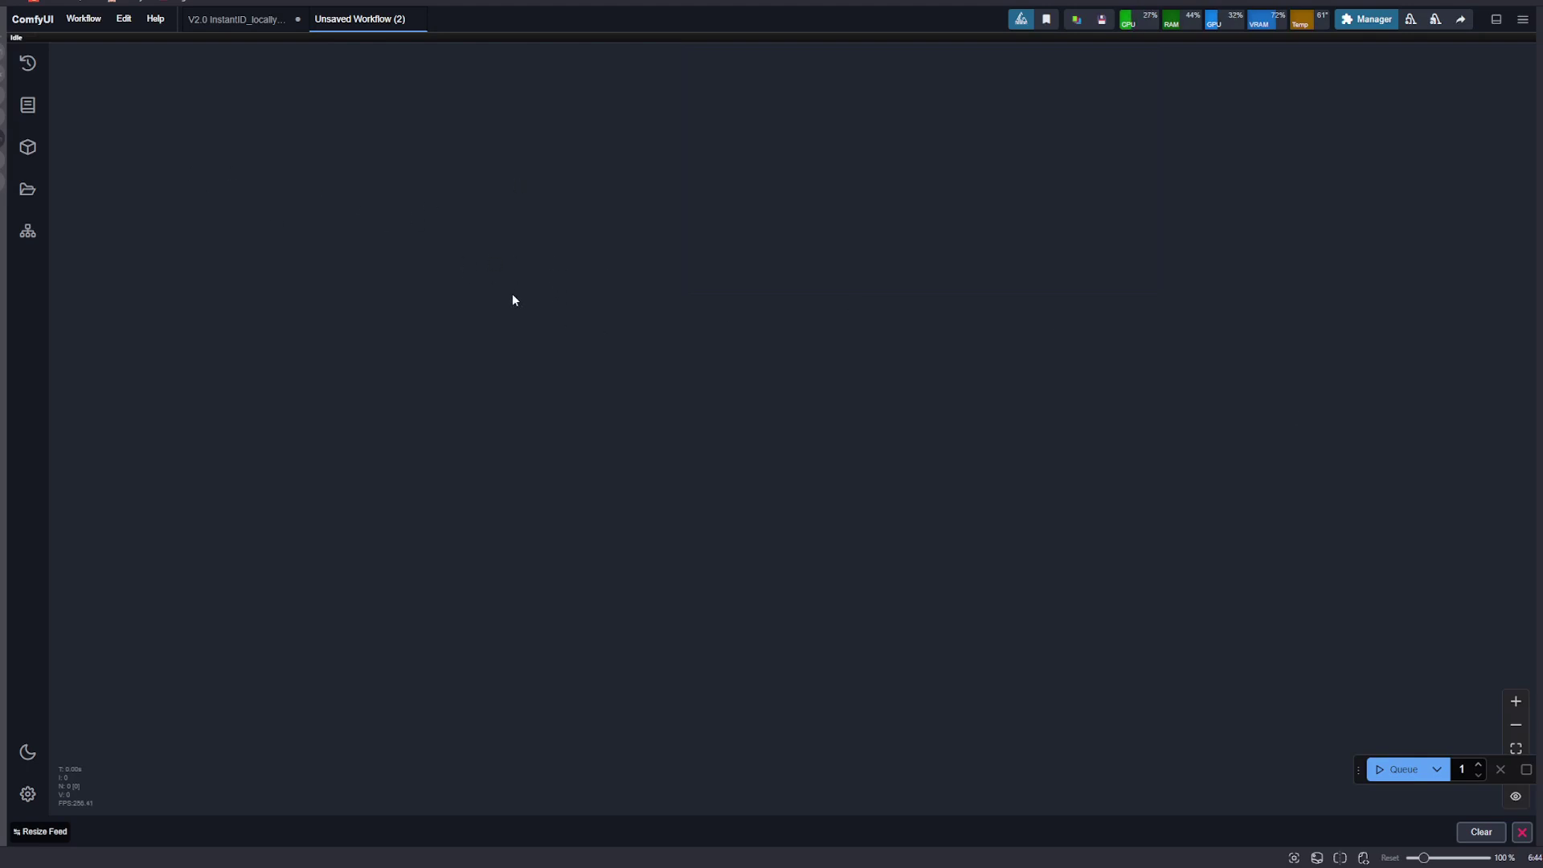
- Use Workflow > Save As to save the workflow as 'pose-extractor-alienmachineai'
click(84, 19)
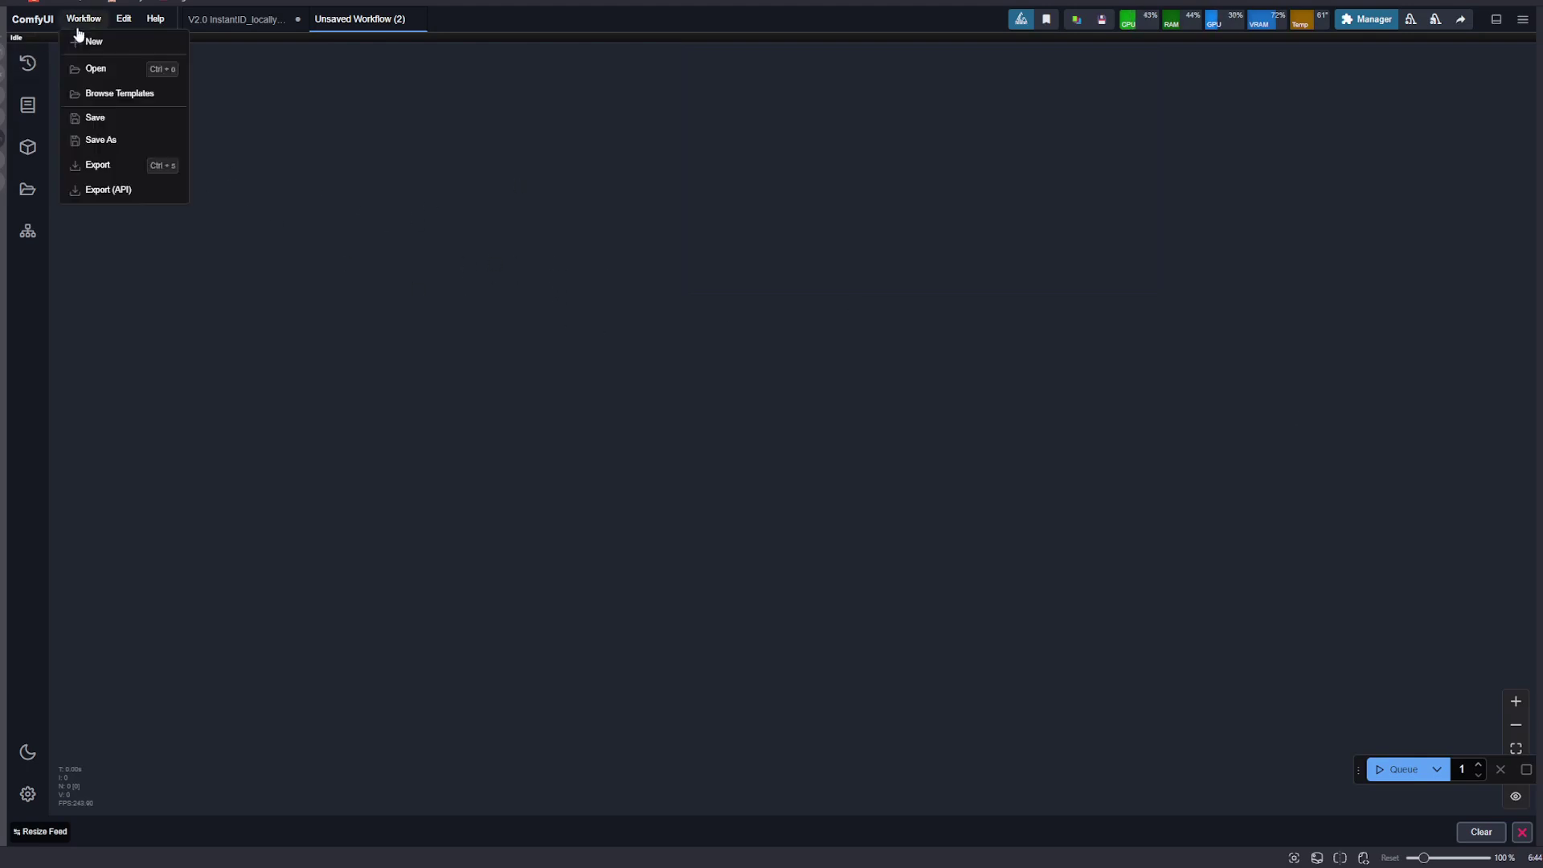
click(124, 146)
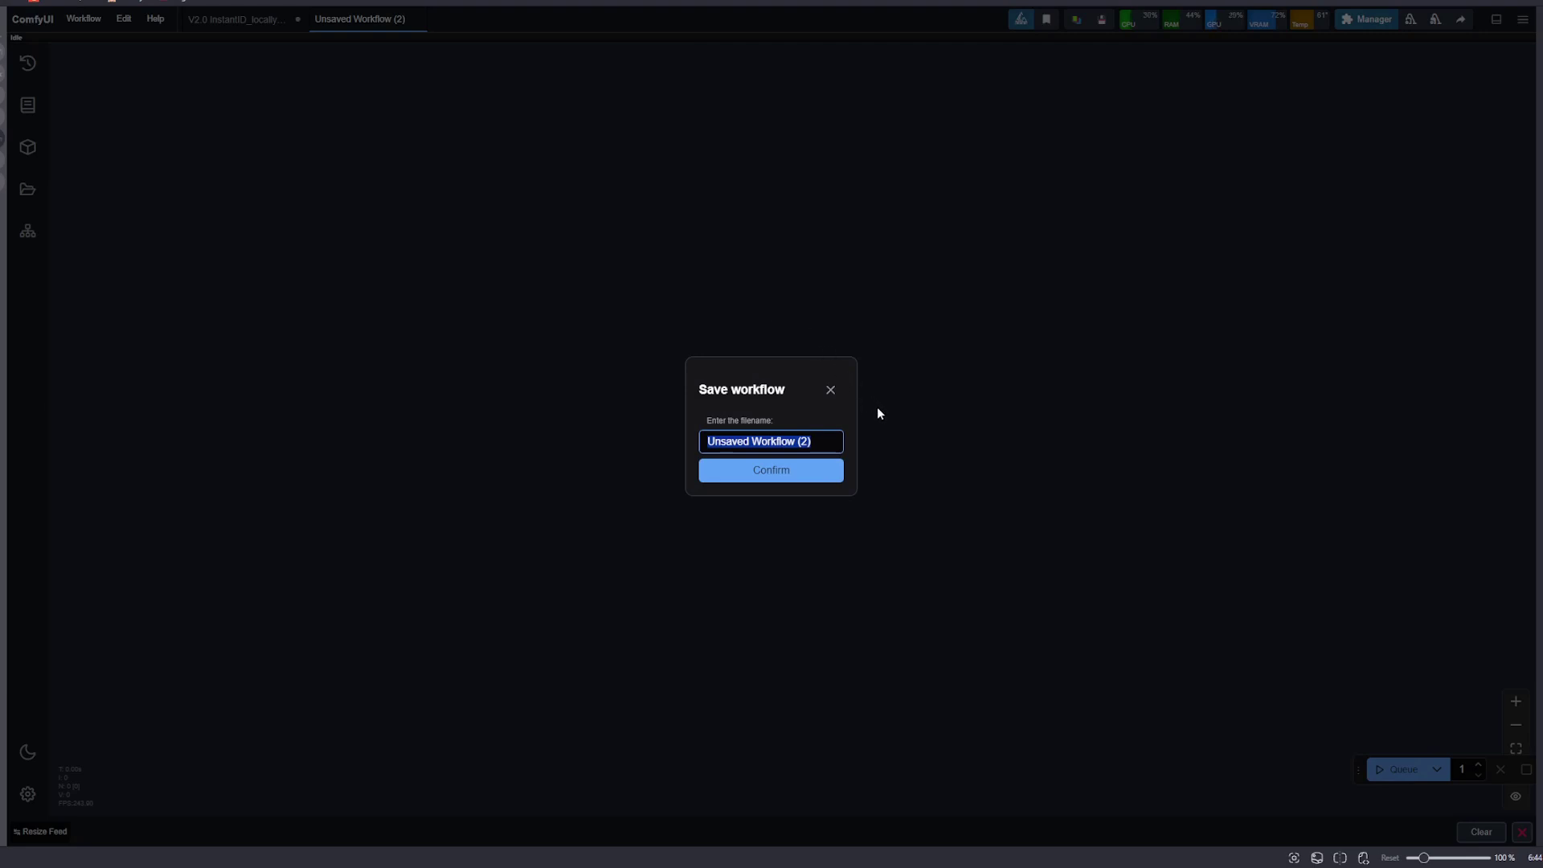
text(pose-)
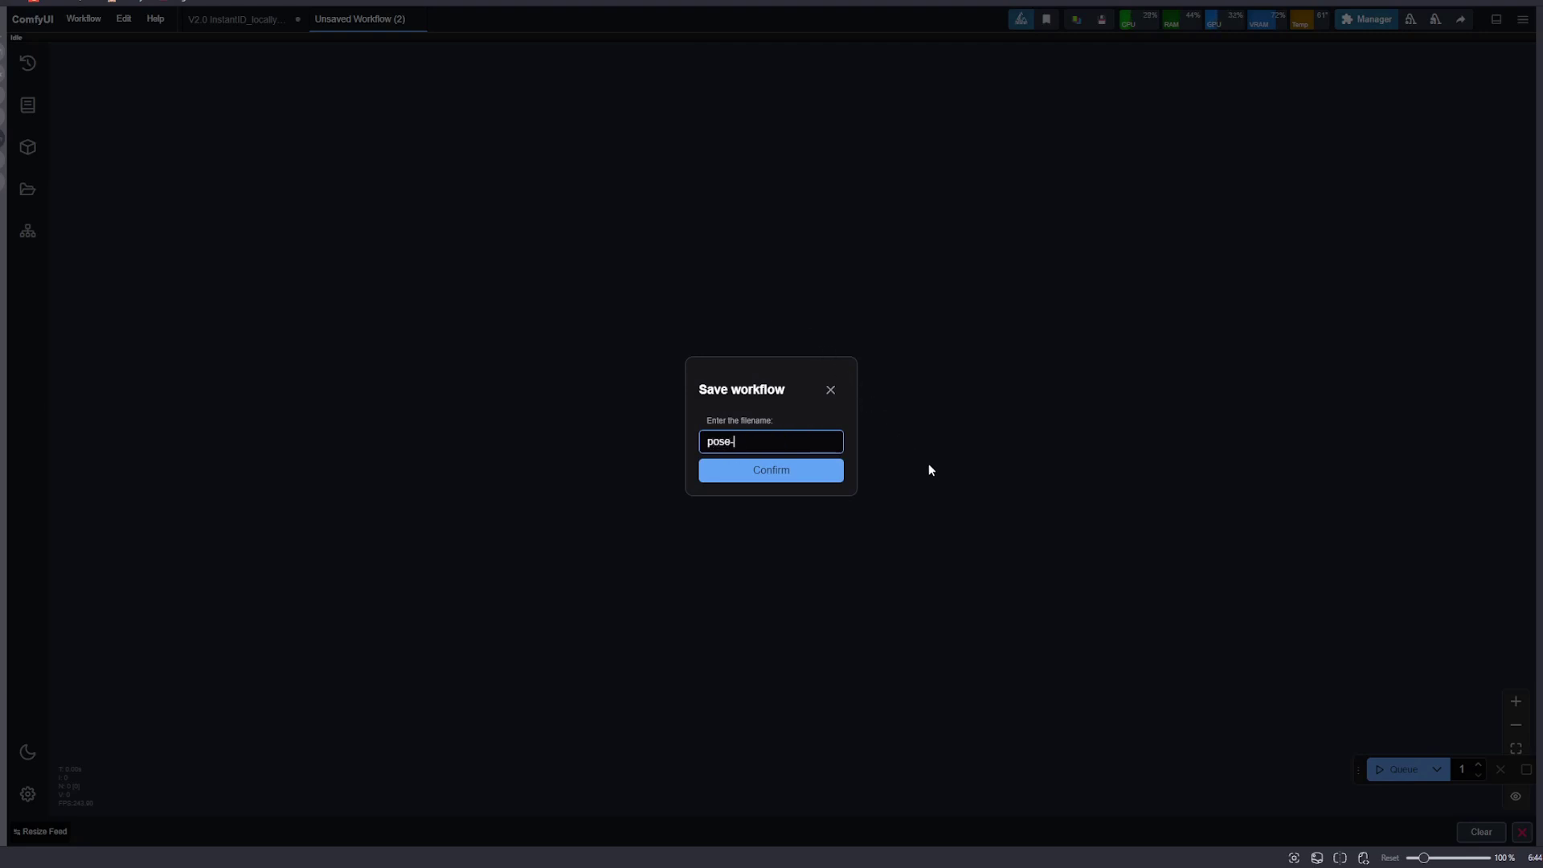
text(extractor-alienmachineai)
key(Return)
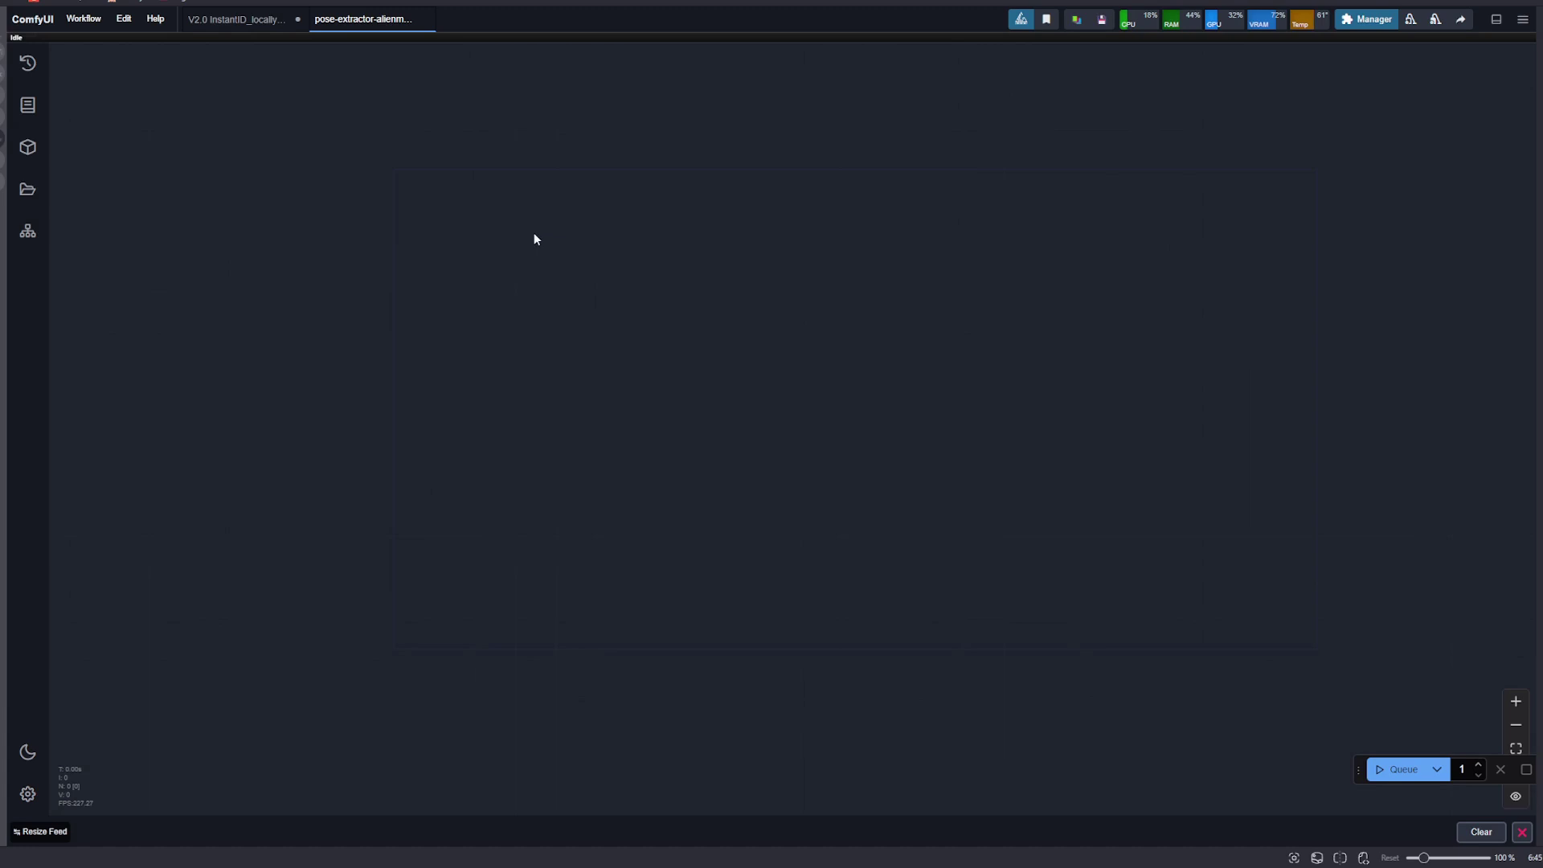
- Search the node list for pose and place a DWPose Estimator node on the canvas
double_click(486, 254)
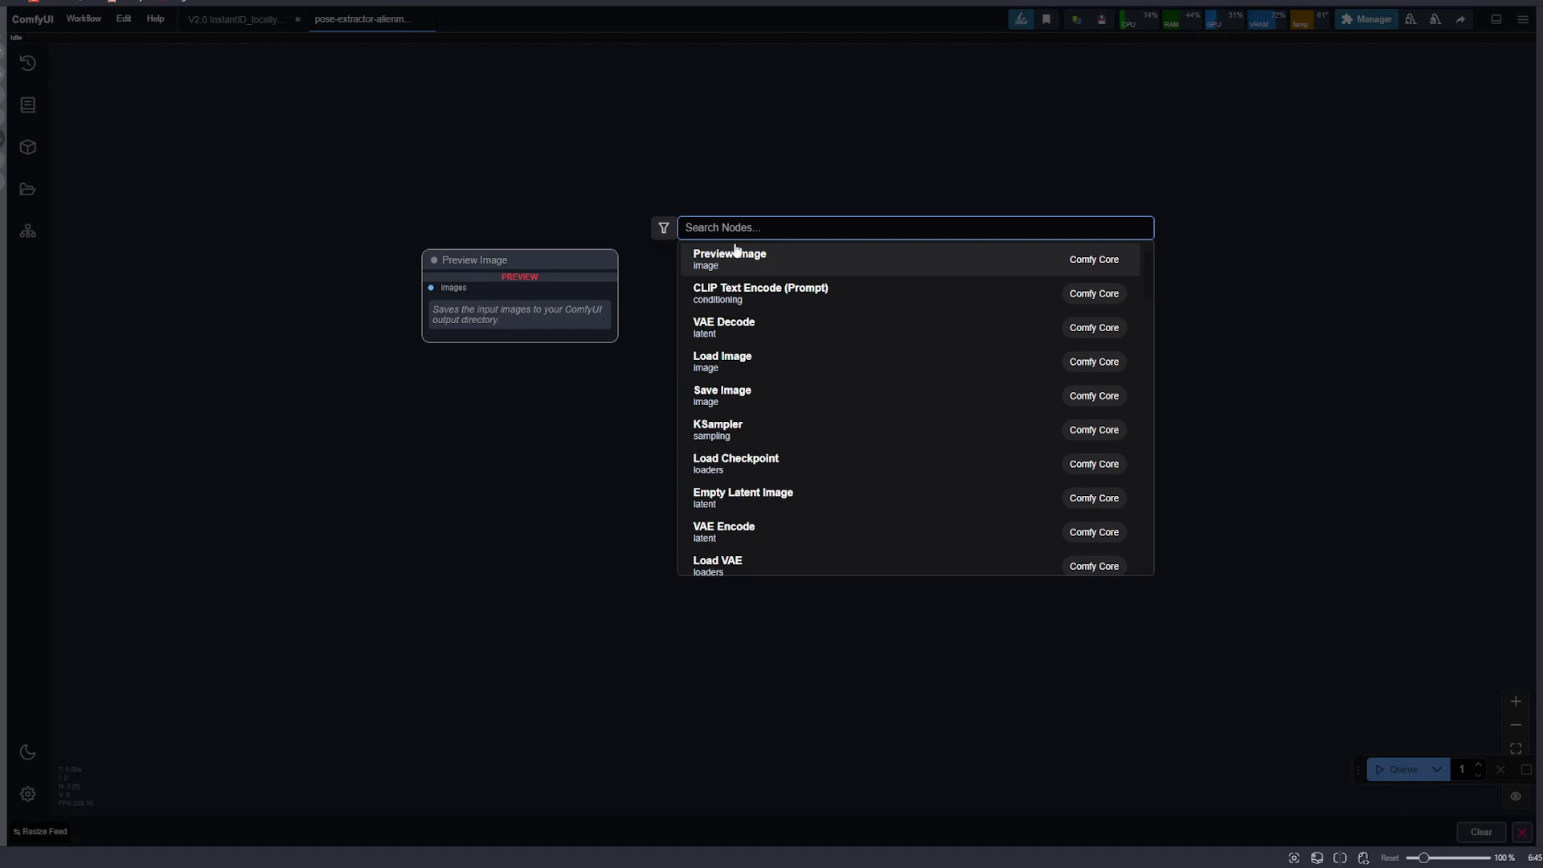
text(popse)
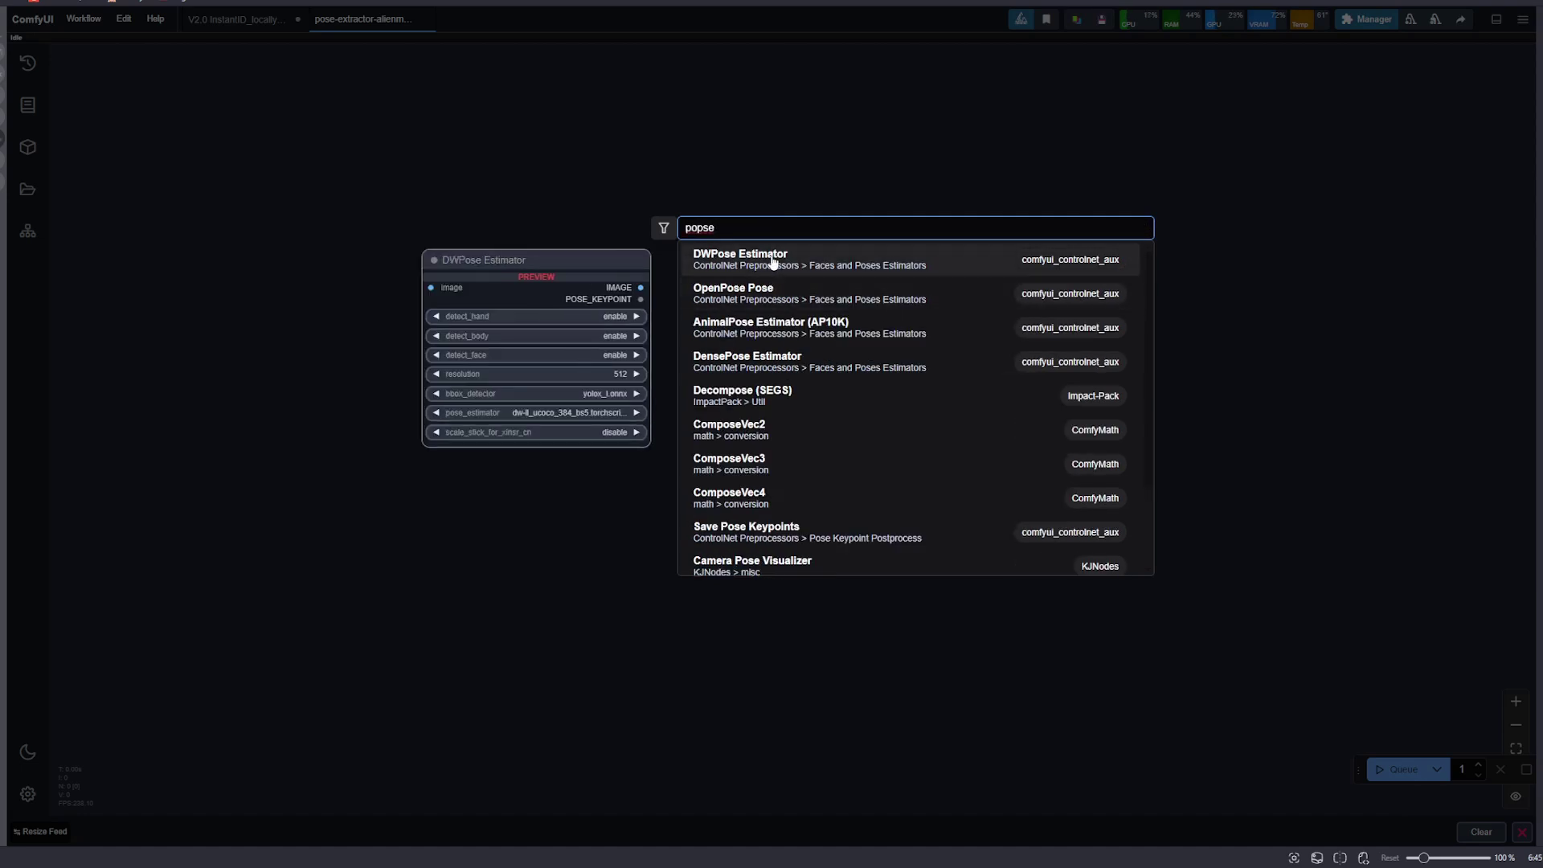
click(771, 261)
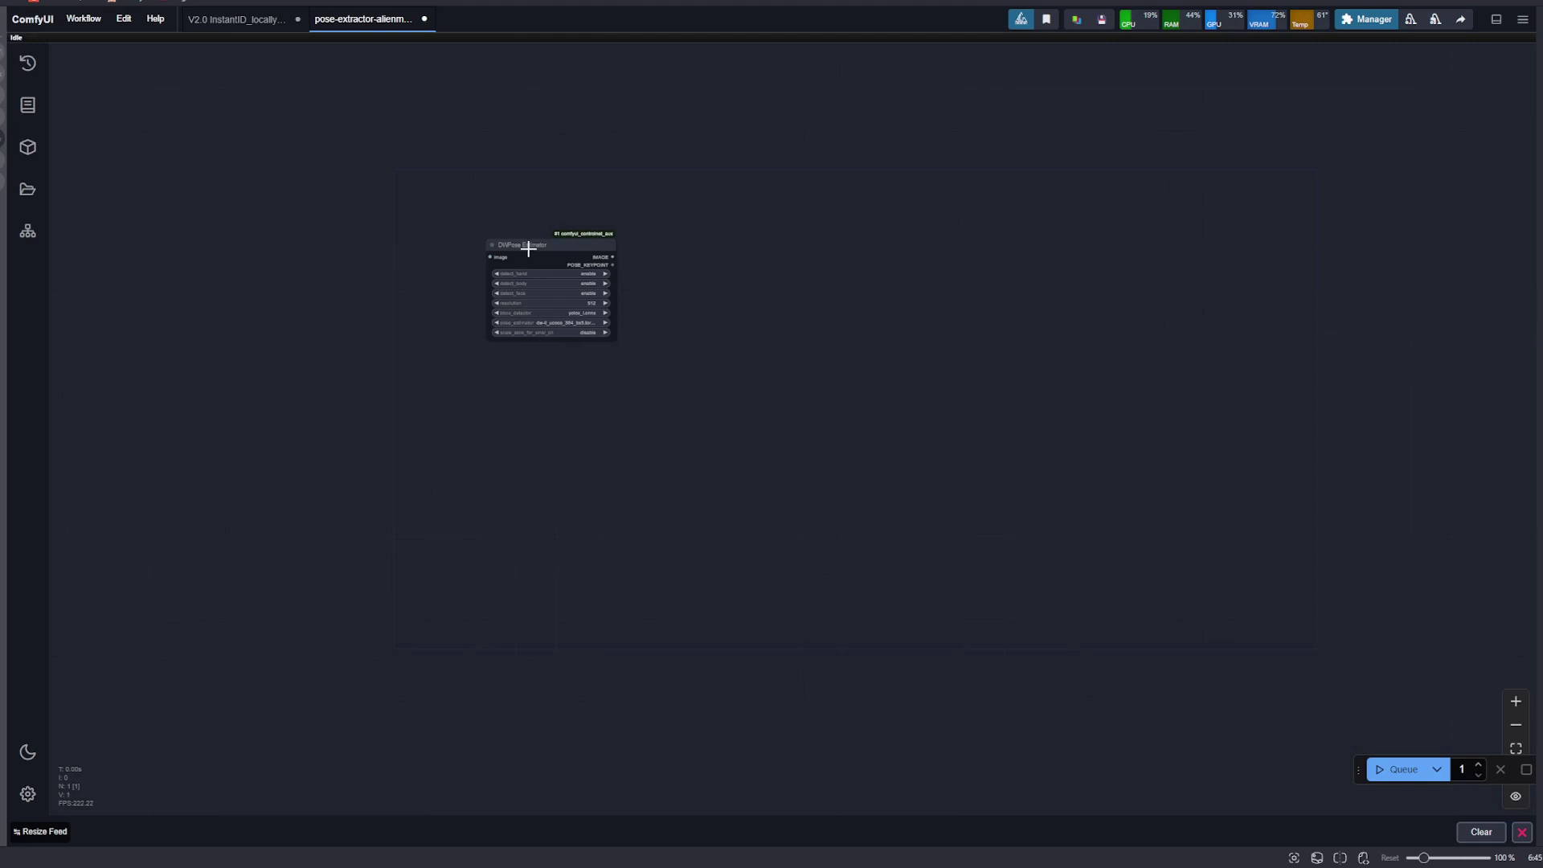
- Zoom in and drag the DWPose Estimator node right and down, then deselect it
drag(562, 246, 606, 262)
scroll(619, 245, up, 1)
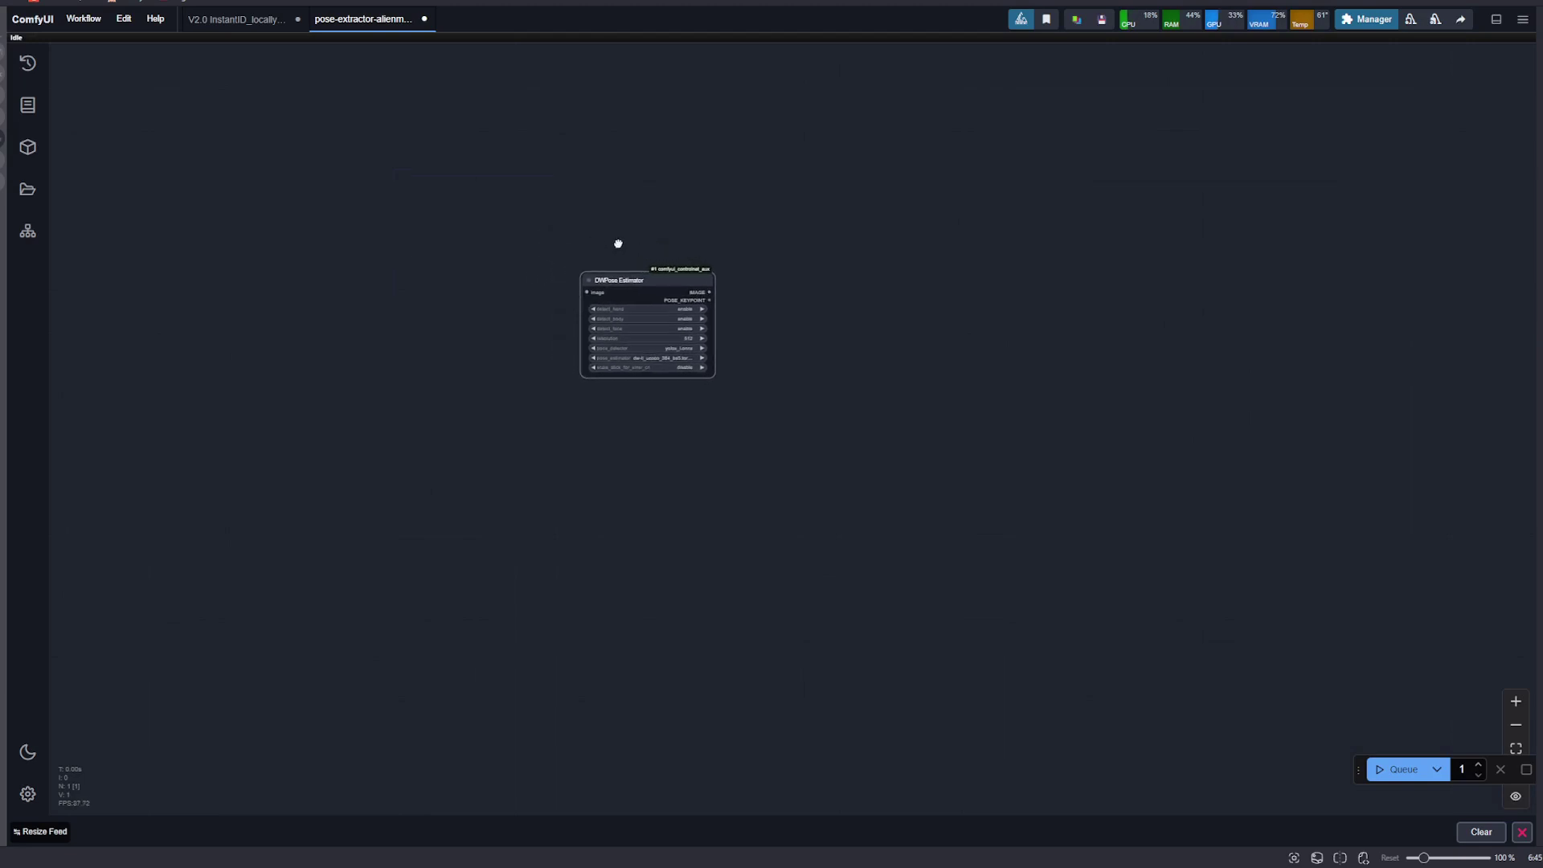
scroll(663, 253, up, 1)
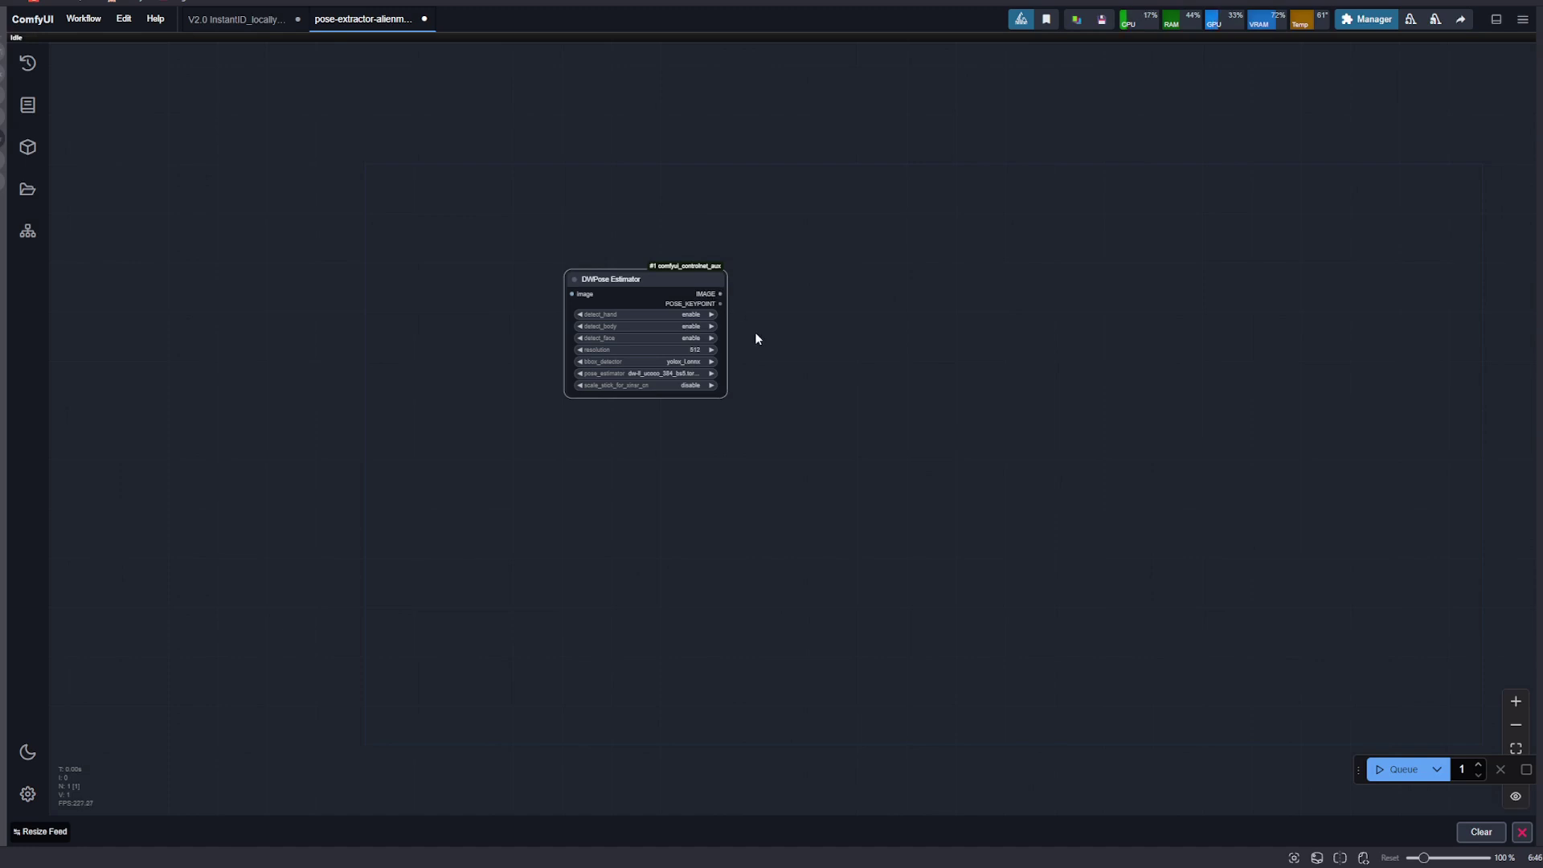
drag(650, 283, 931, 377)
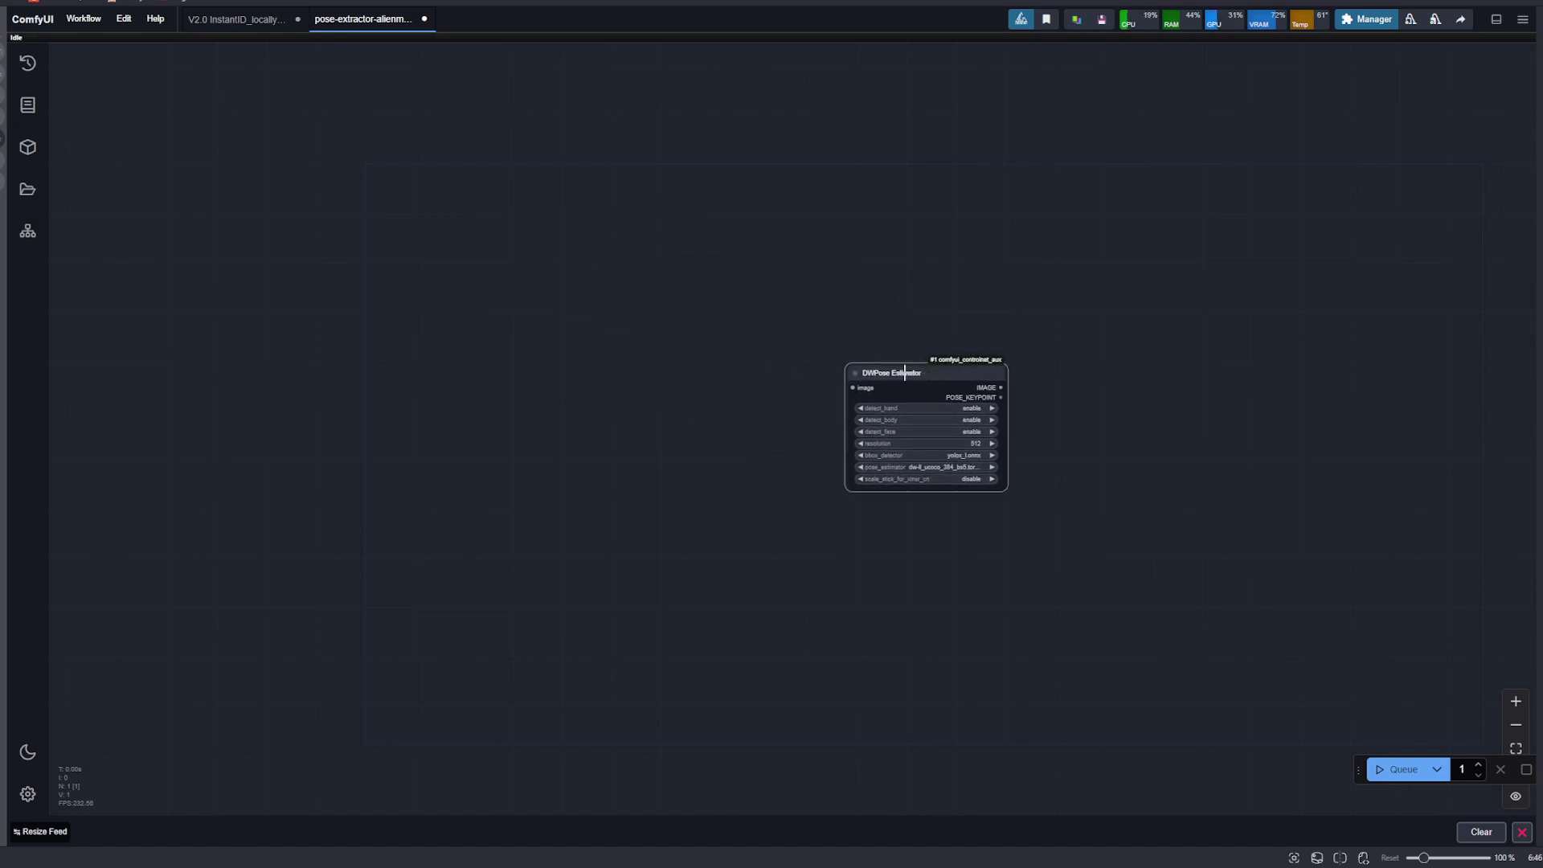
click(630, 480)
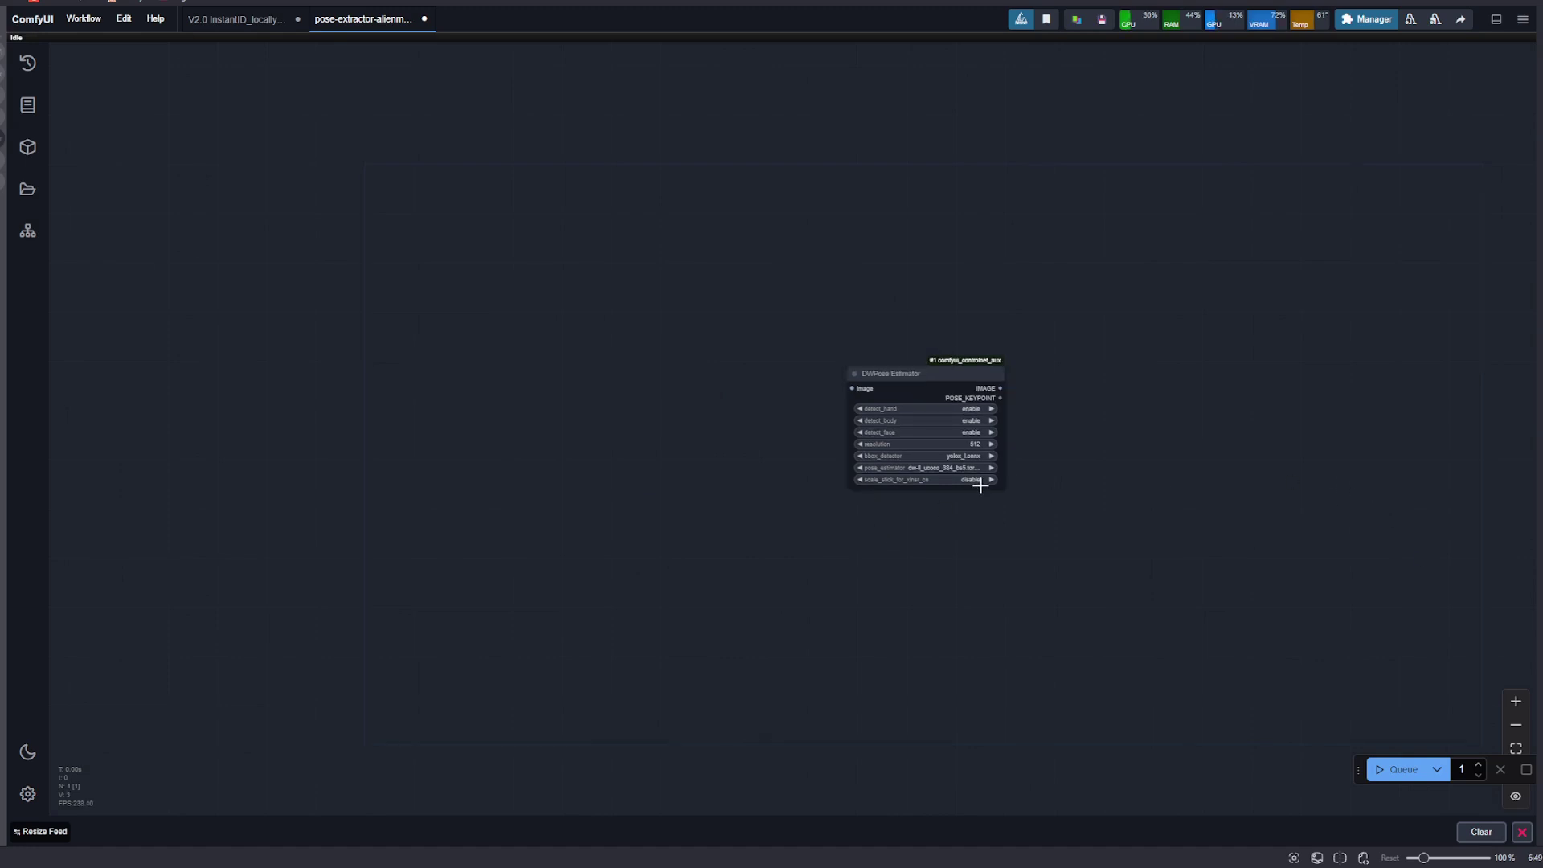
- Enter 1024 as the DWPose Estimator's resolution value
click(975, 444)
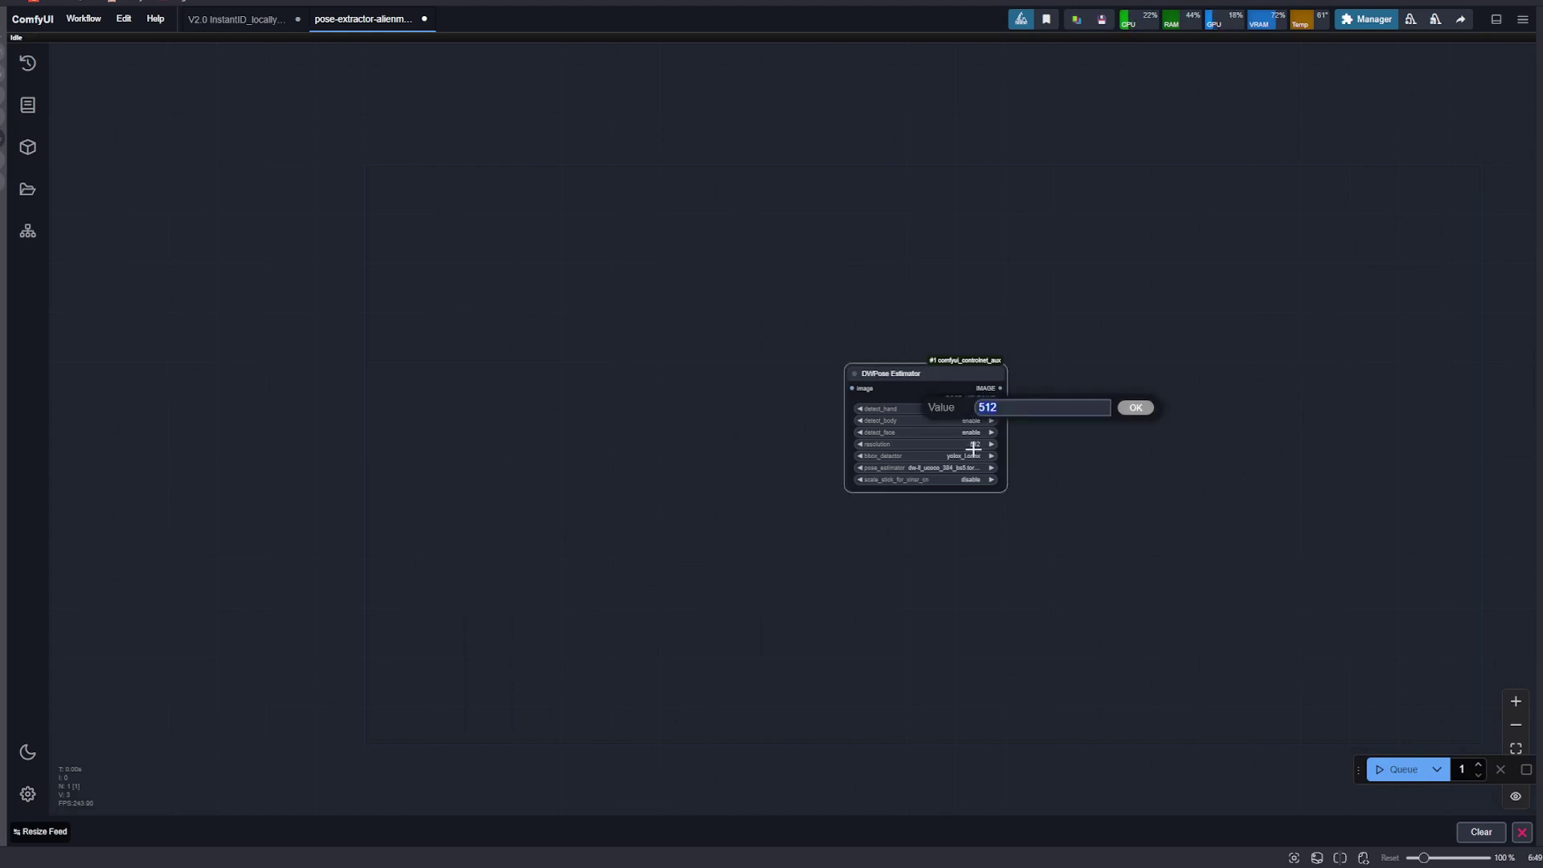
text(1024)
key(Return)
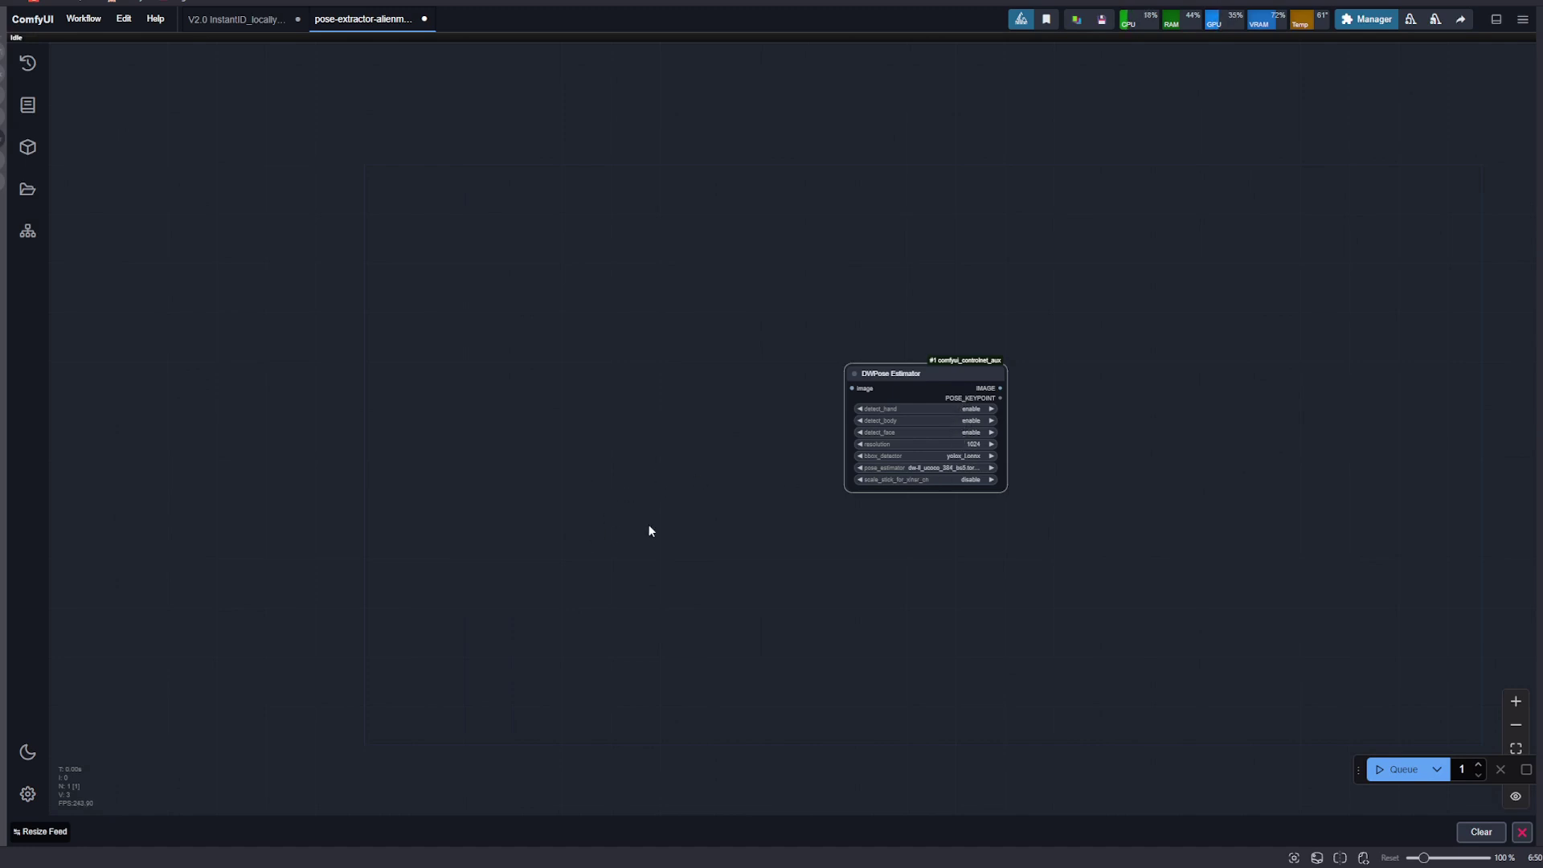
- Add a Load Image node and route its IMAGE output through two reroutes to DWPose Estimator
double_click(635, 380)
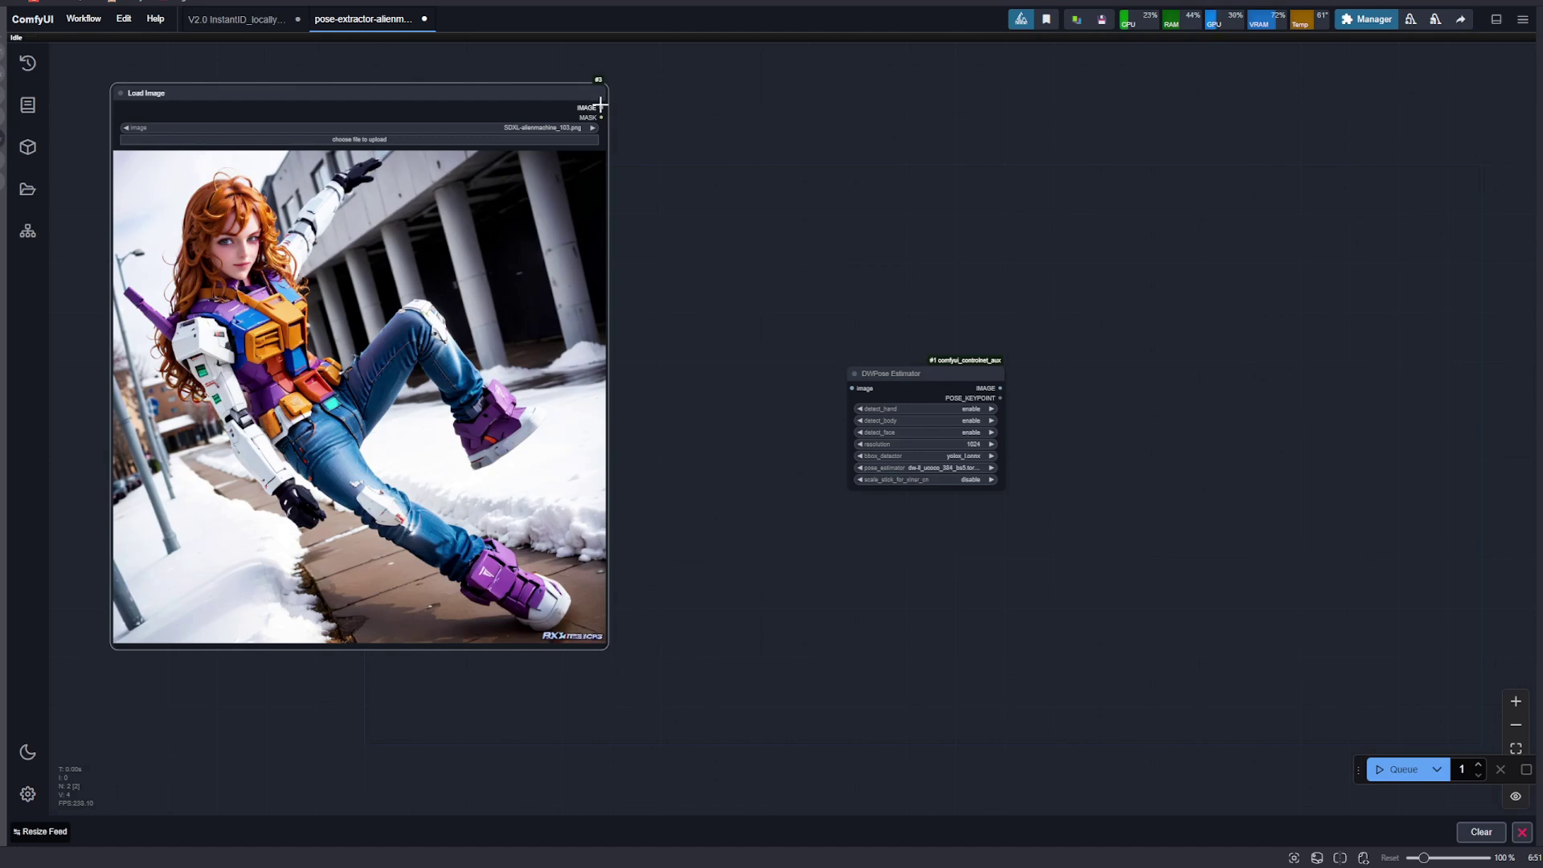
drag(601, 104, 615, 110)
drag(681, 176, 693, 255)
click(706, 289)
drag(723, 264, 850, 389)
click(771, 416)
- Arrange the two reroutes below the nodes, move the estimator beside them, and recentre the view
drag(706, 264, 668, 605)
drag(778, 388, 758, 604)
drag(892, 378, 837, 456)
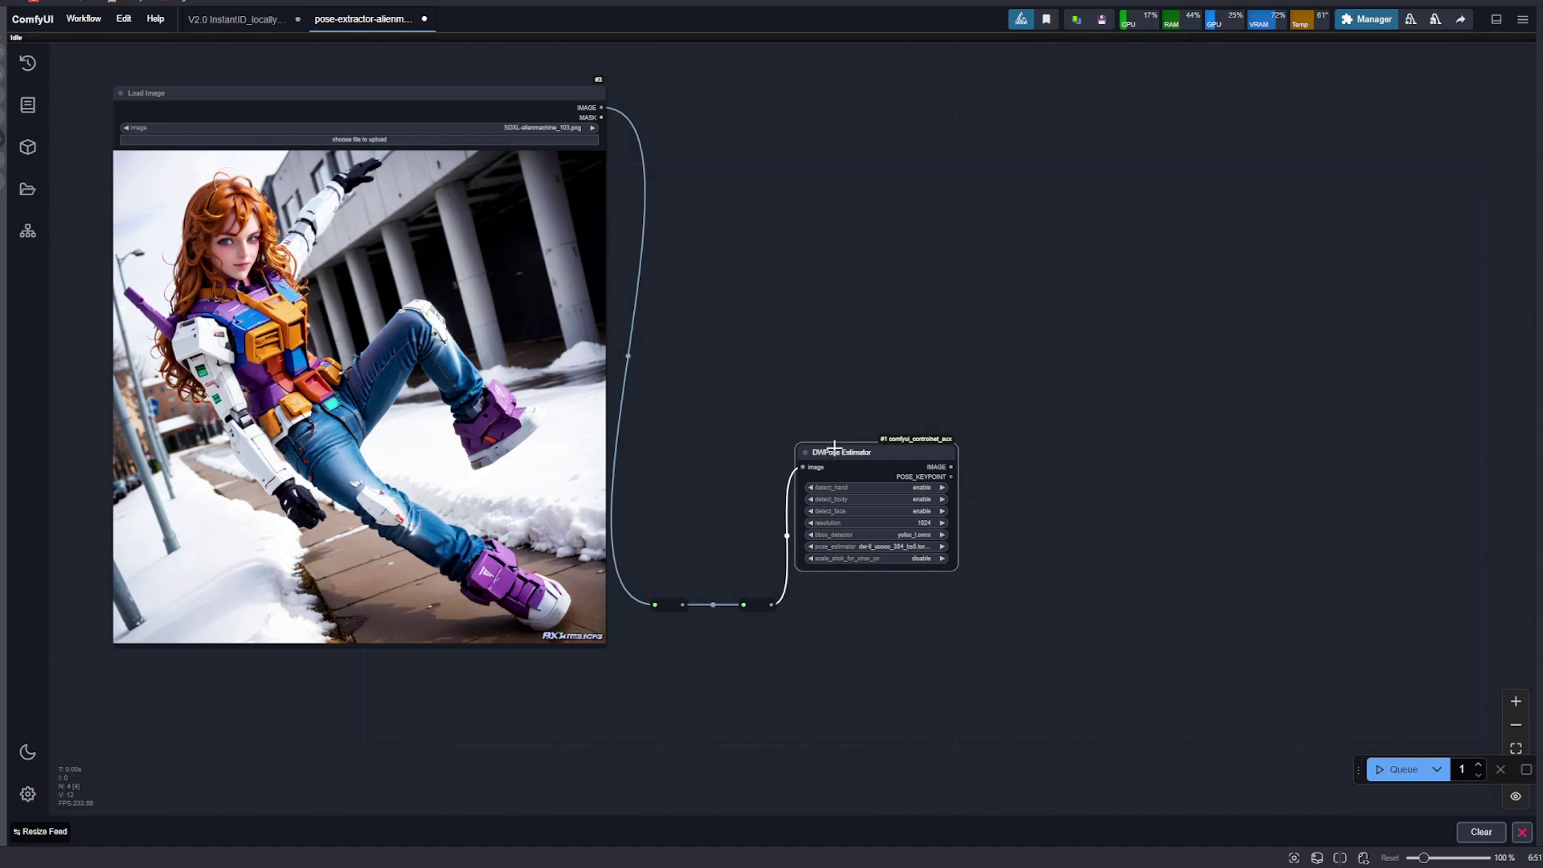
drag(822, 408, 762, 394)
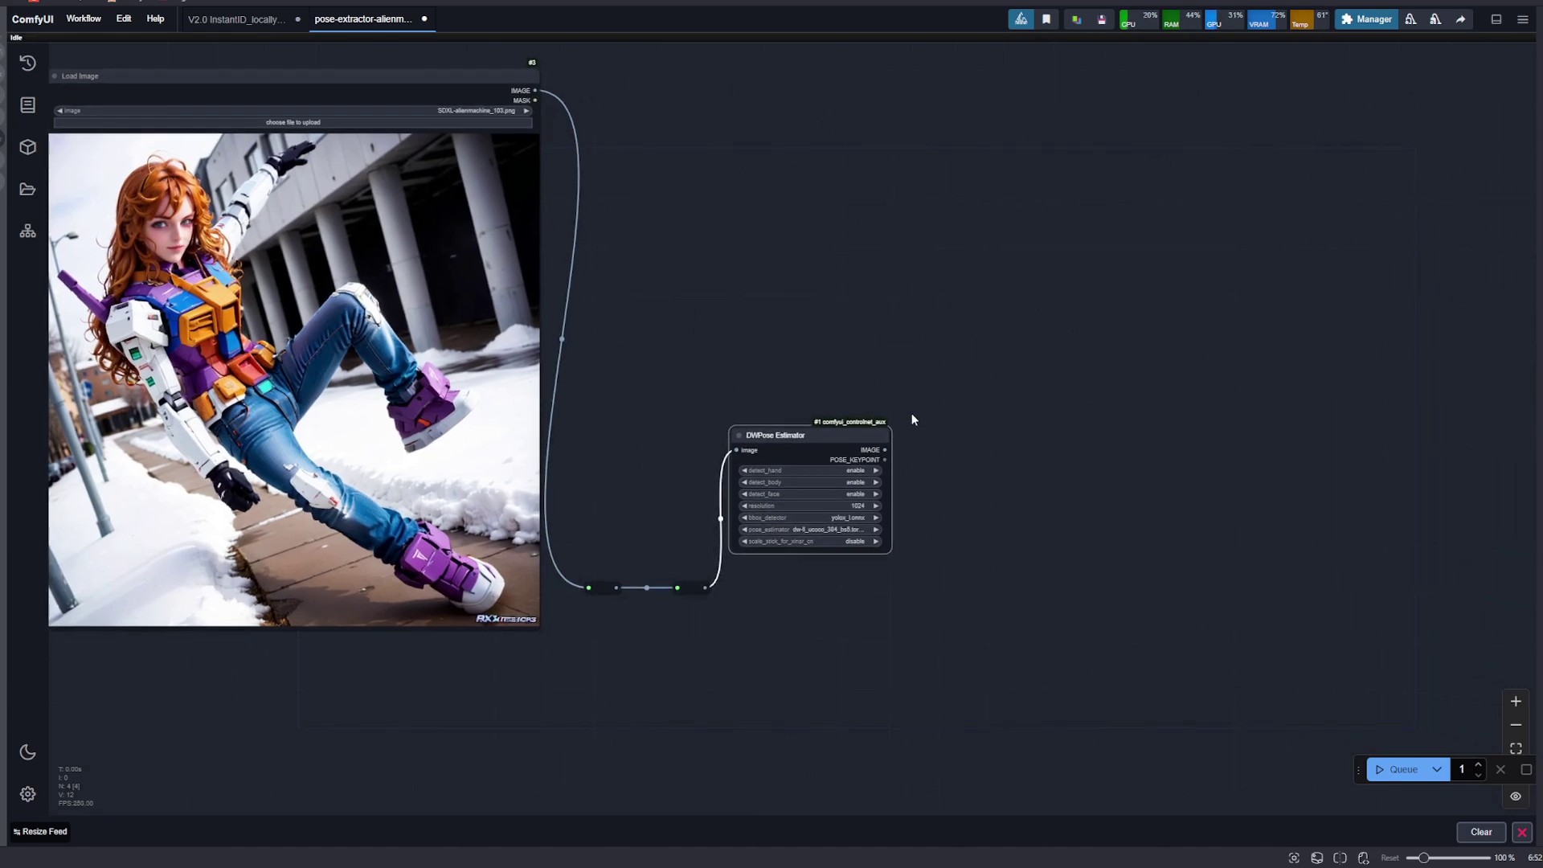
drag(918, 416, 804, 407)
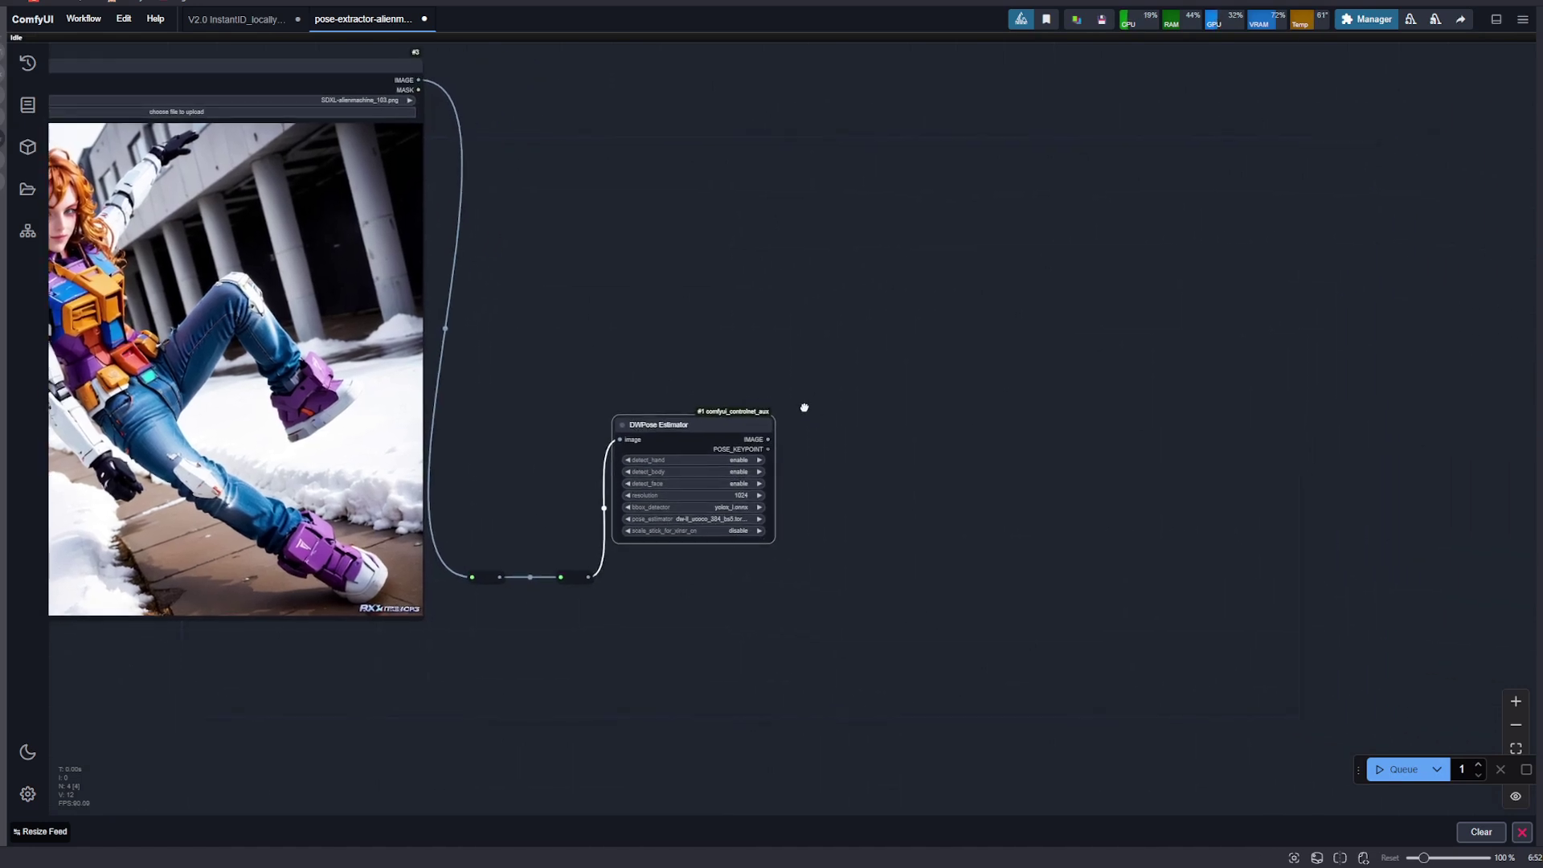
click(753, 509)
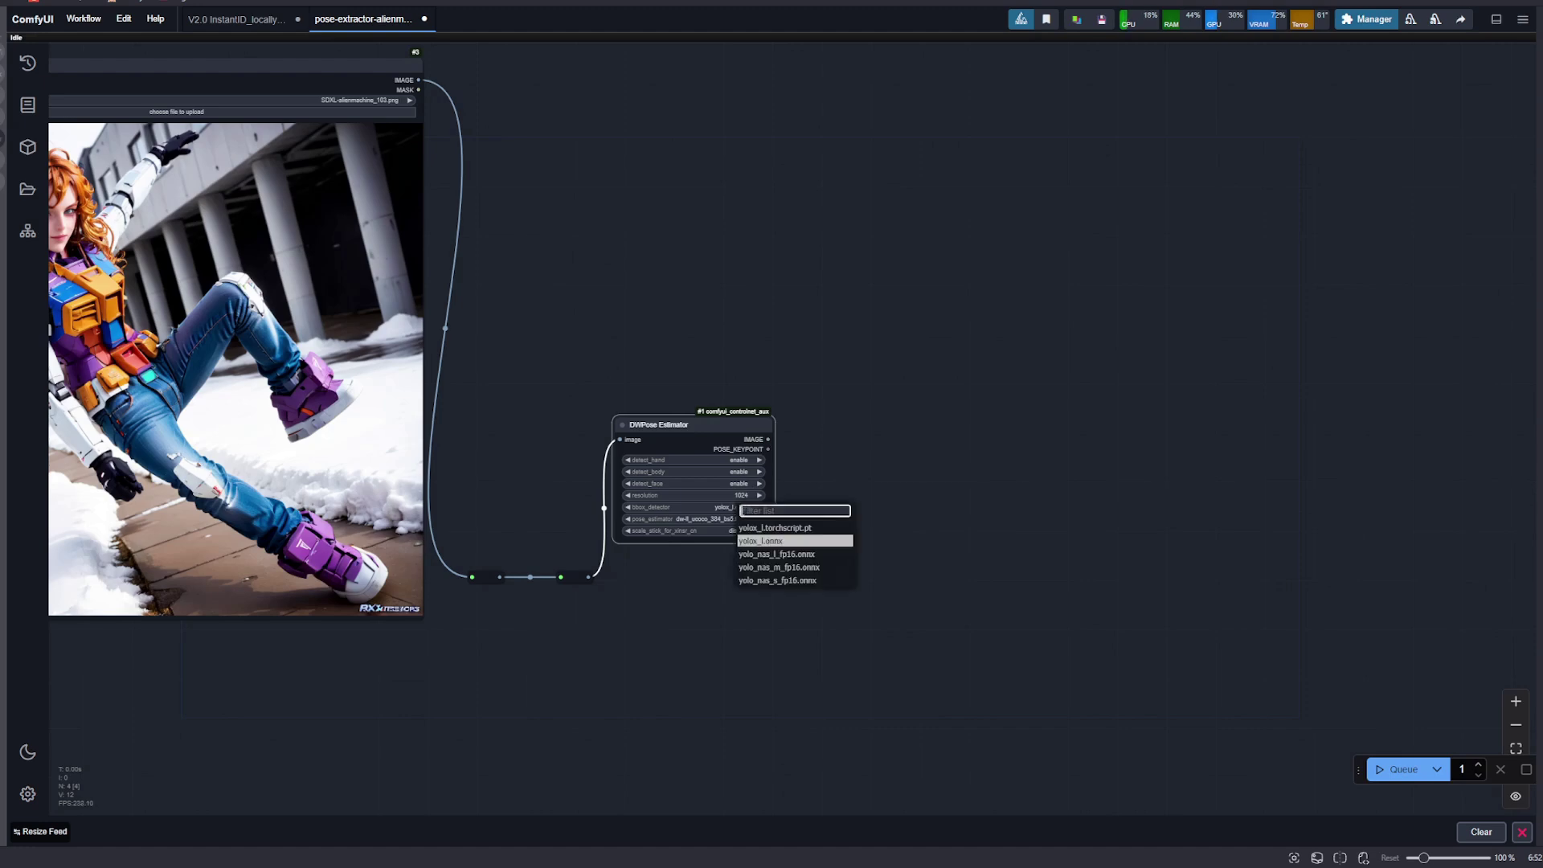
click(711, 519)
click(712, 519)
click(665, 531)
click(696, 428)
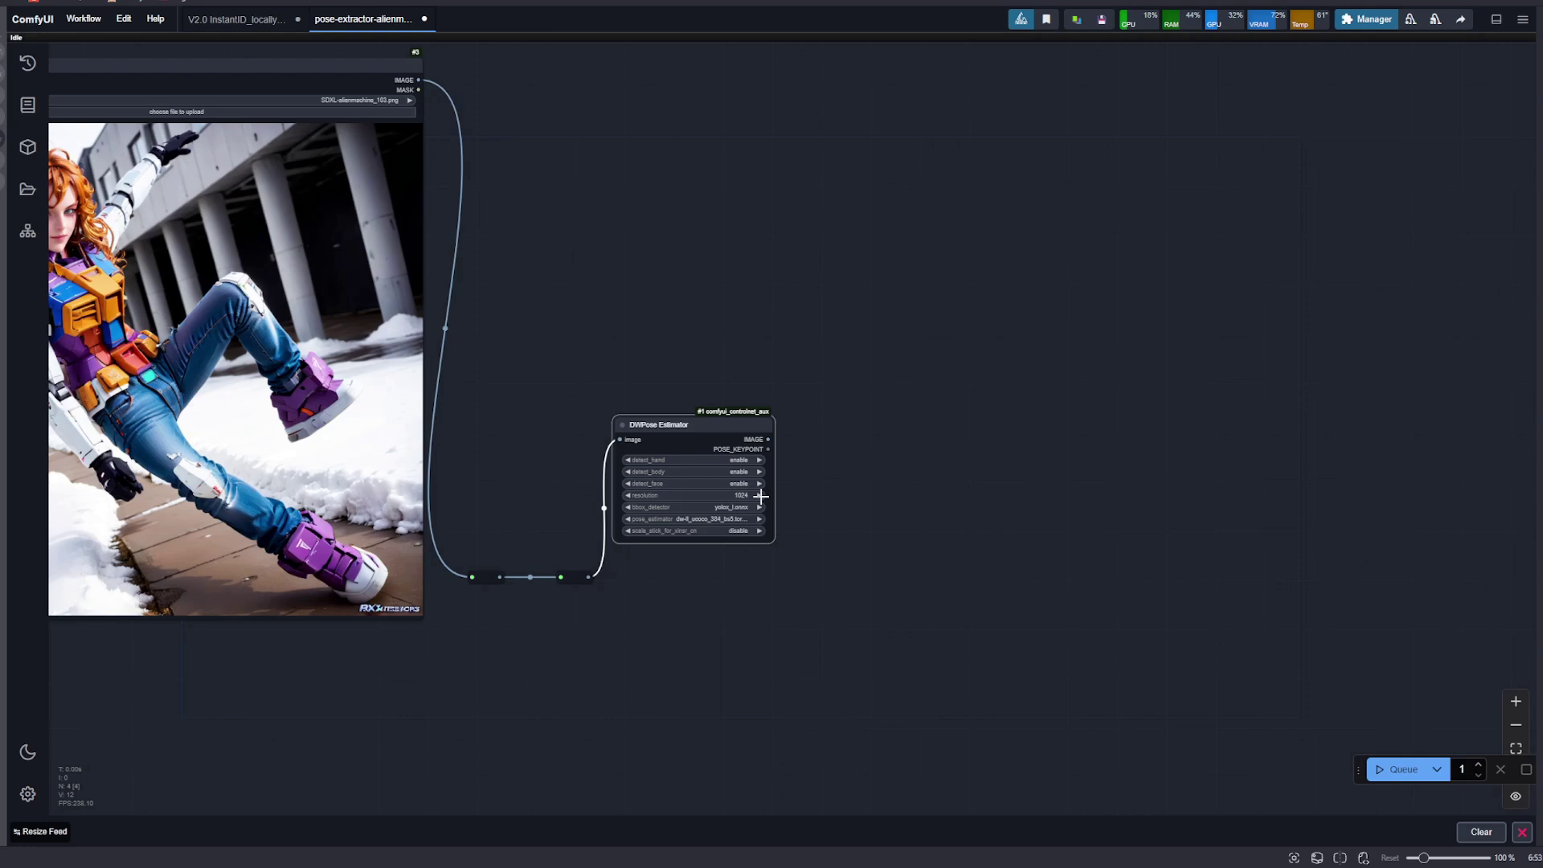
- Add a Preview Image node fed by the DWPose Estimator's IMAGE output
right_click(760, 495)
drag(767, 438, 956, 327)
click(962, 351)
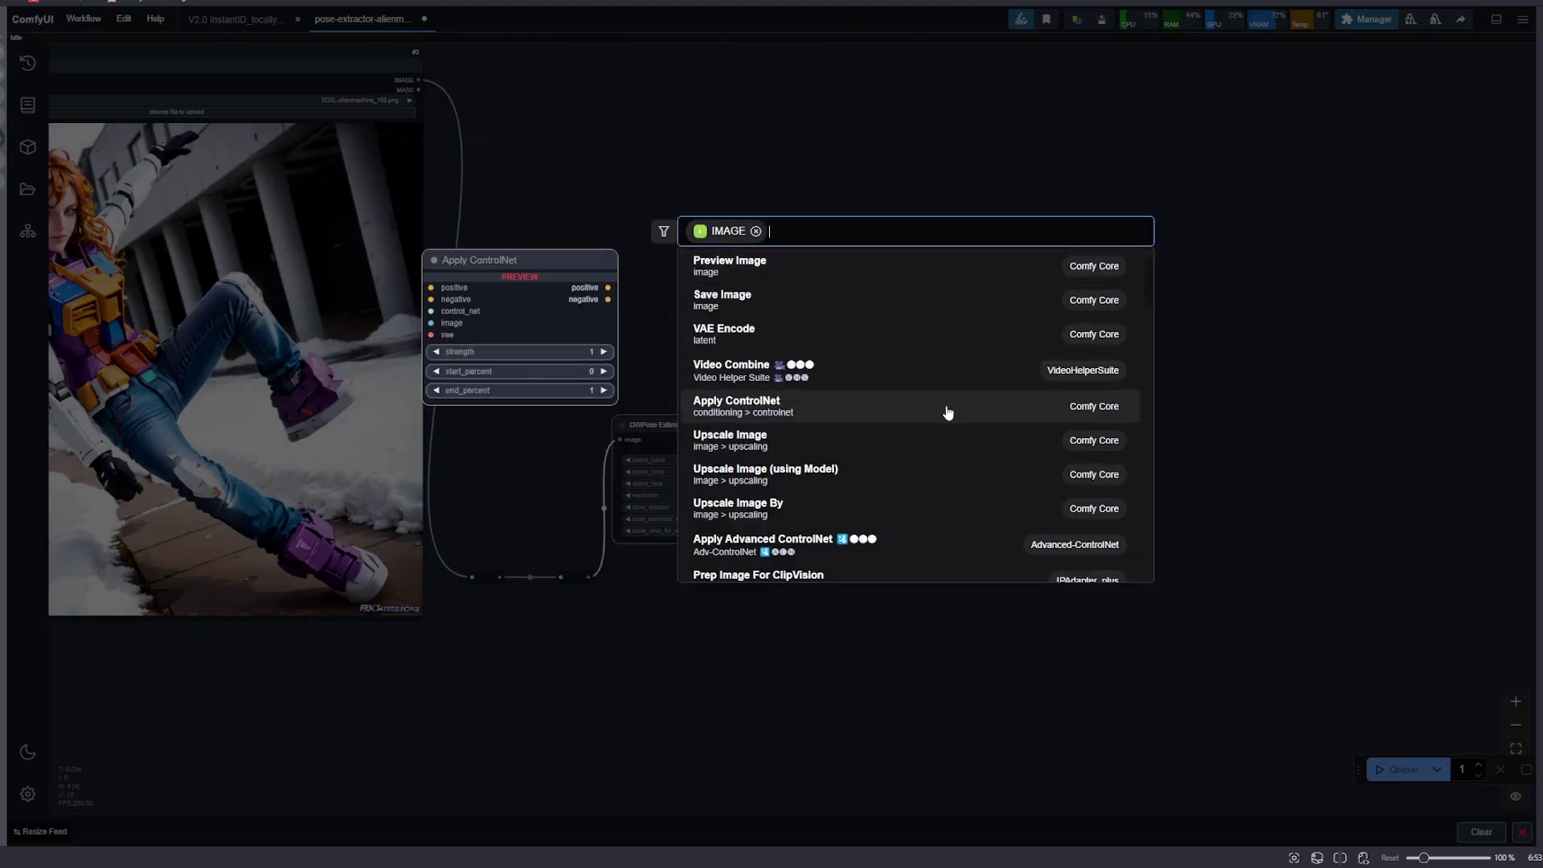
text(prevoew)
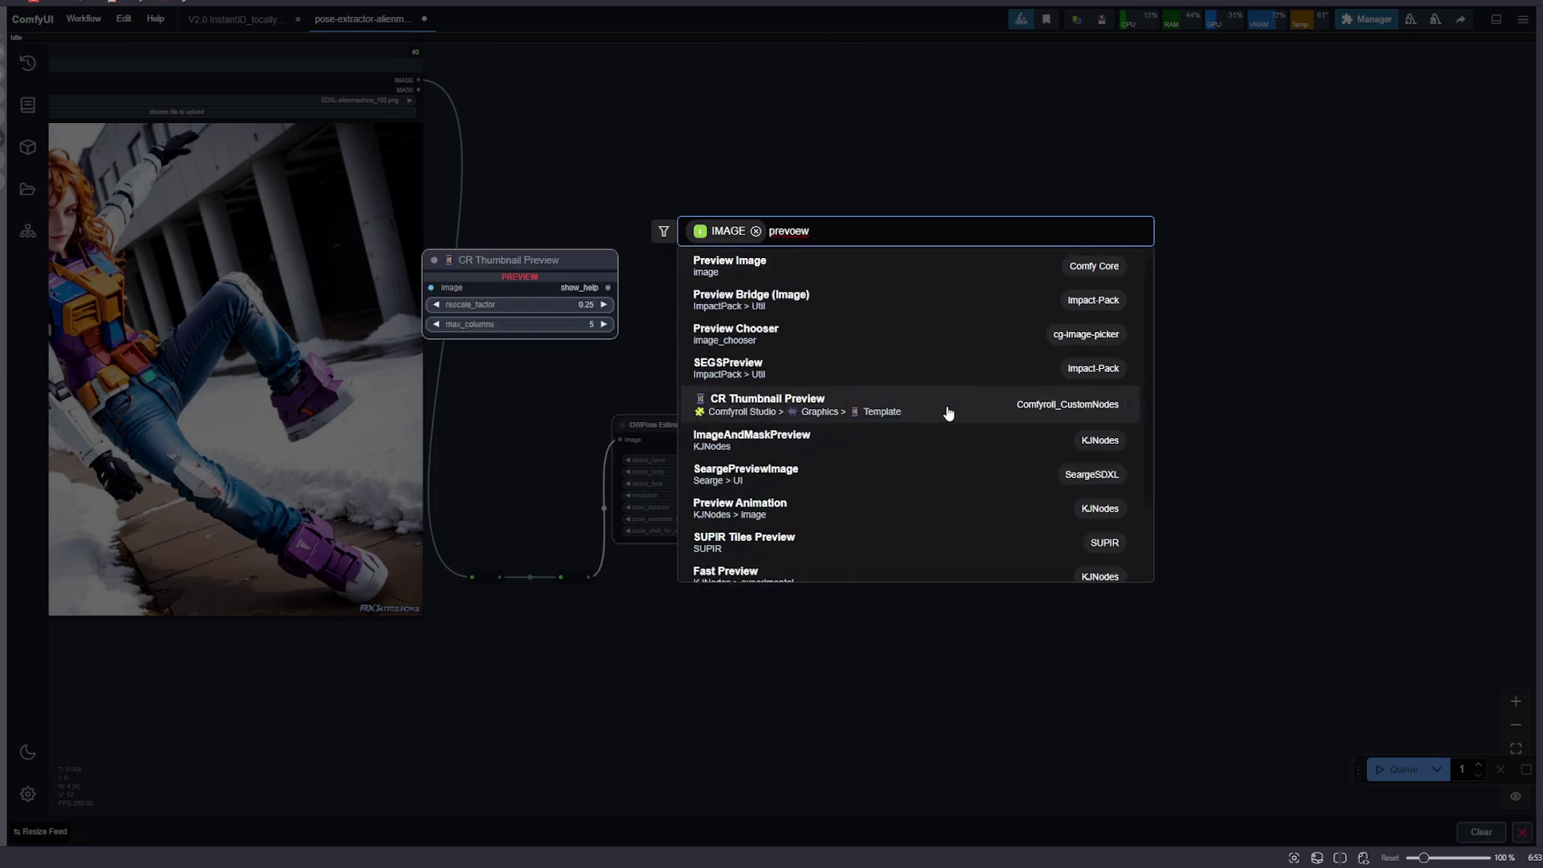
click(884, 265)
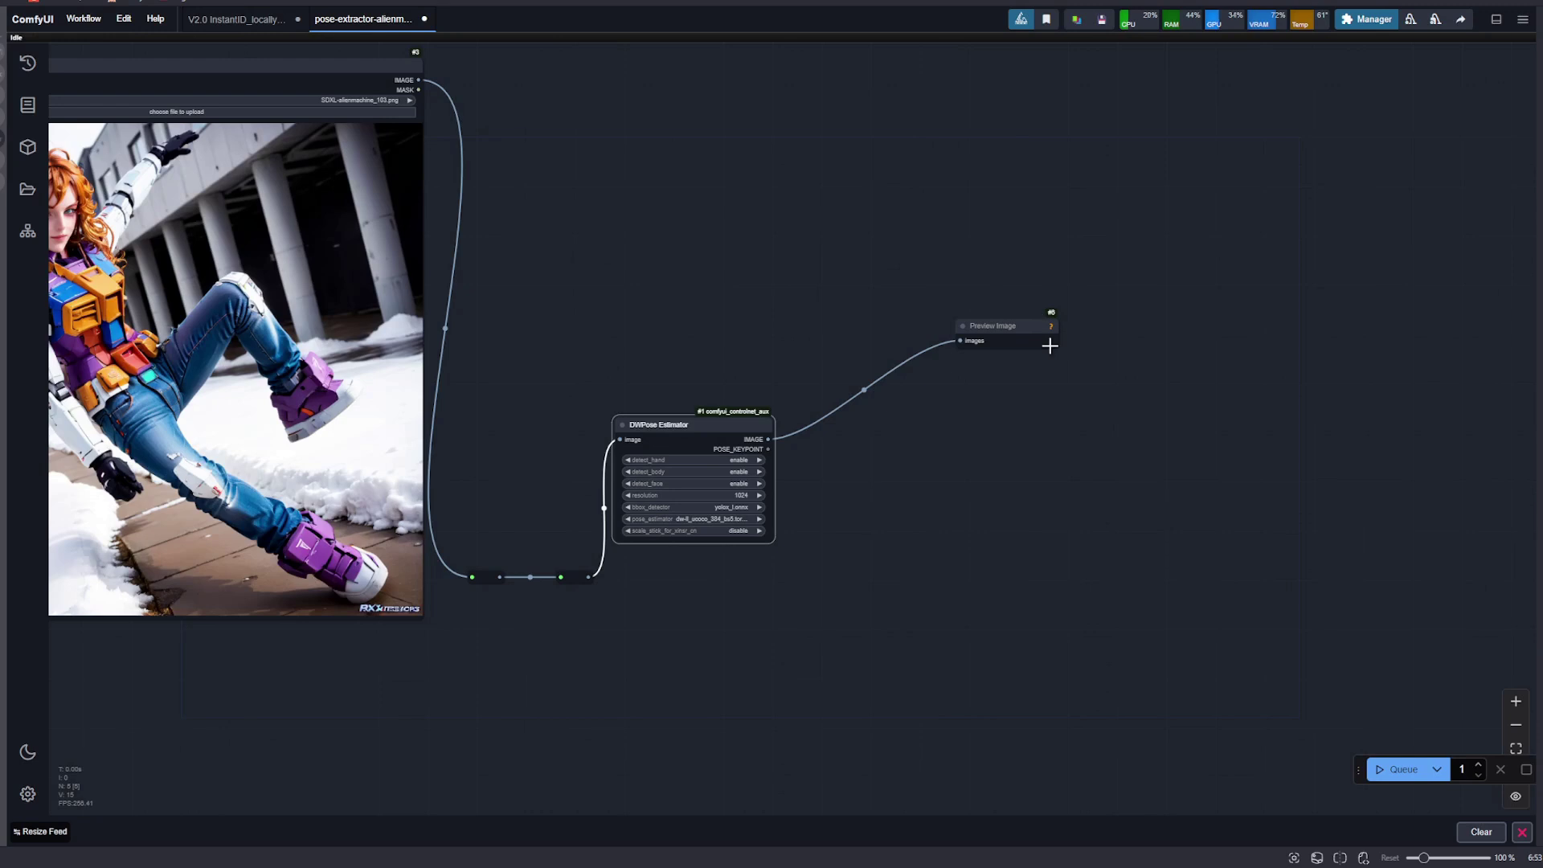
- Enlarge and place the Preview Image panel beside the estimator, then queue the workflow
drag(1049, 345, 1298, 644)
drag(1202, 586, 1030, 443)
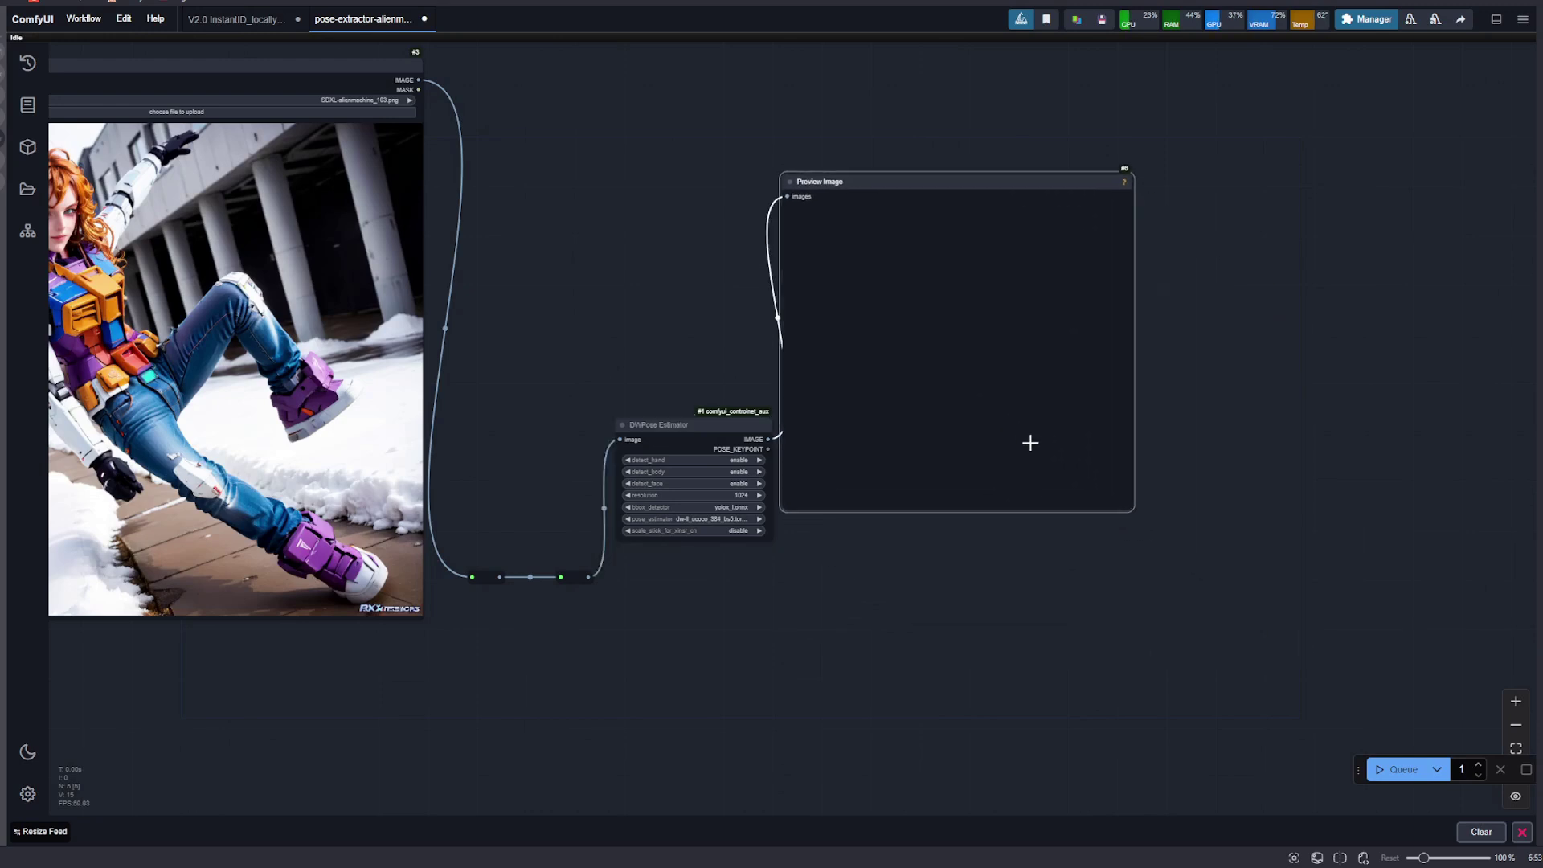
click(1130, 511)
drag(1130, 511, 1082, 496)
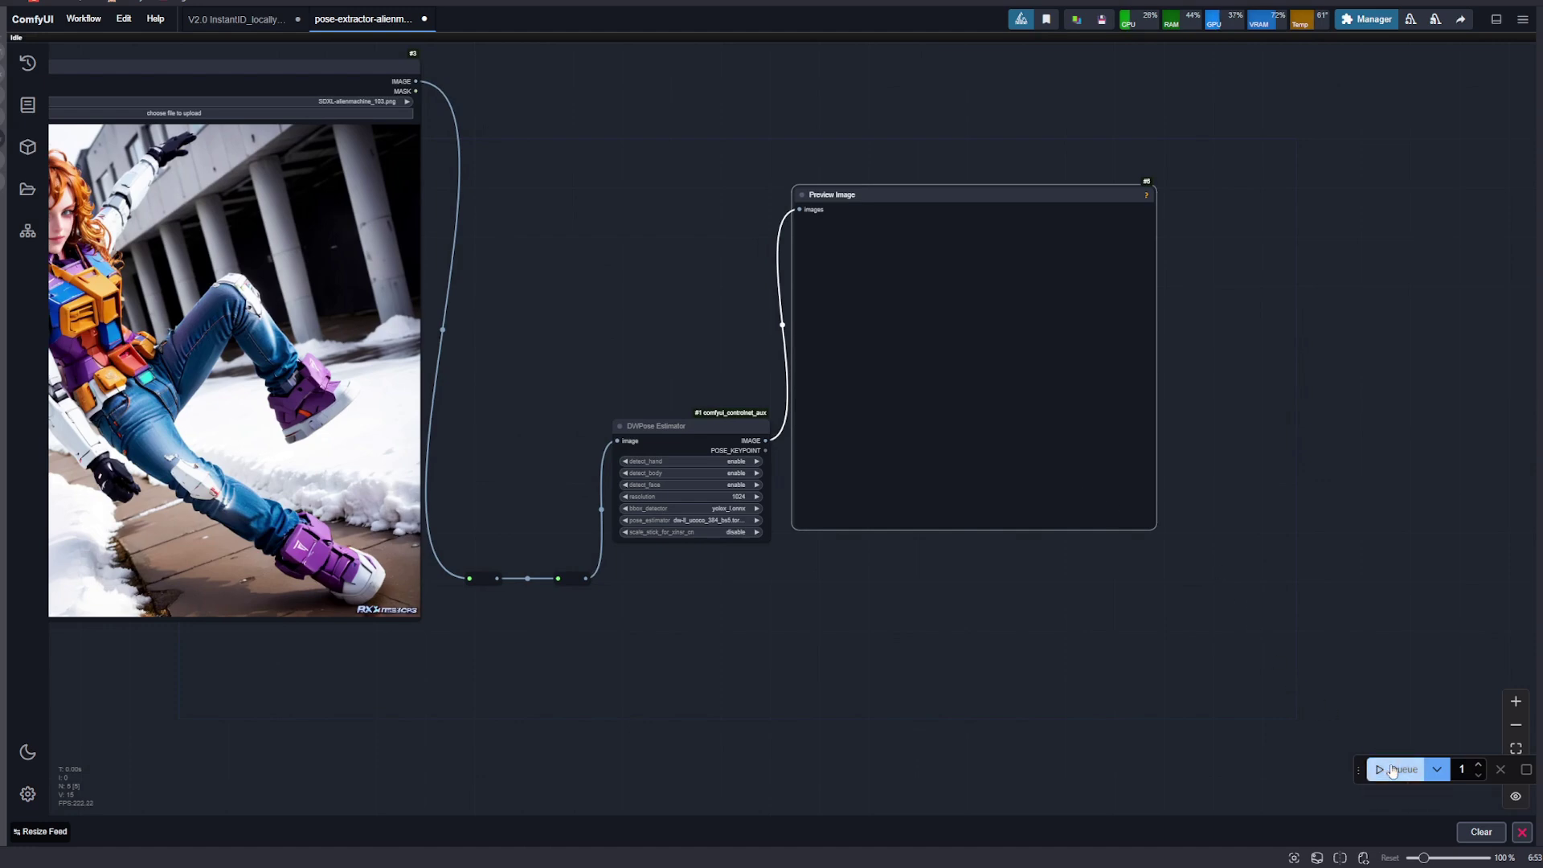
click(1393, 770)
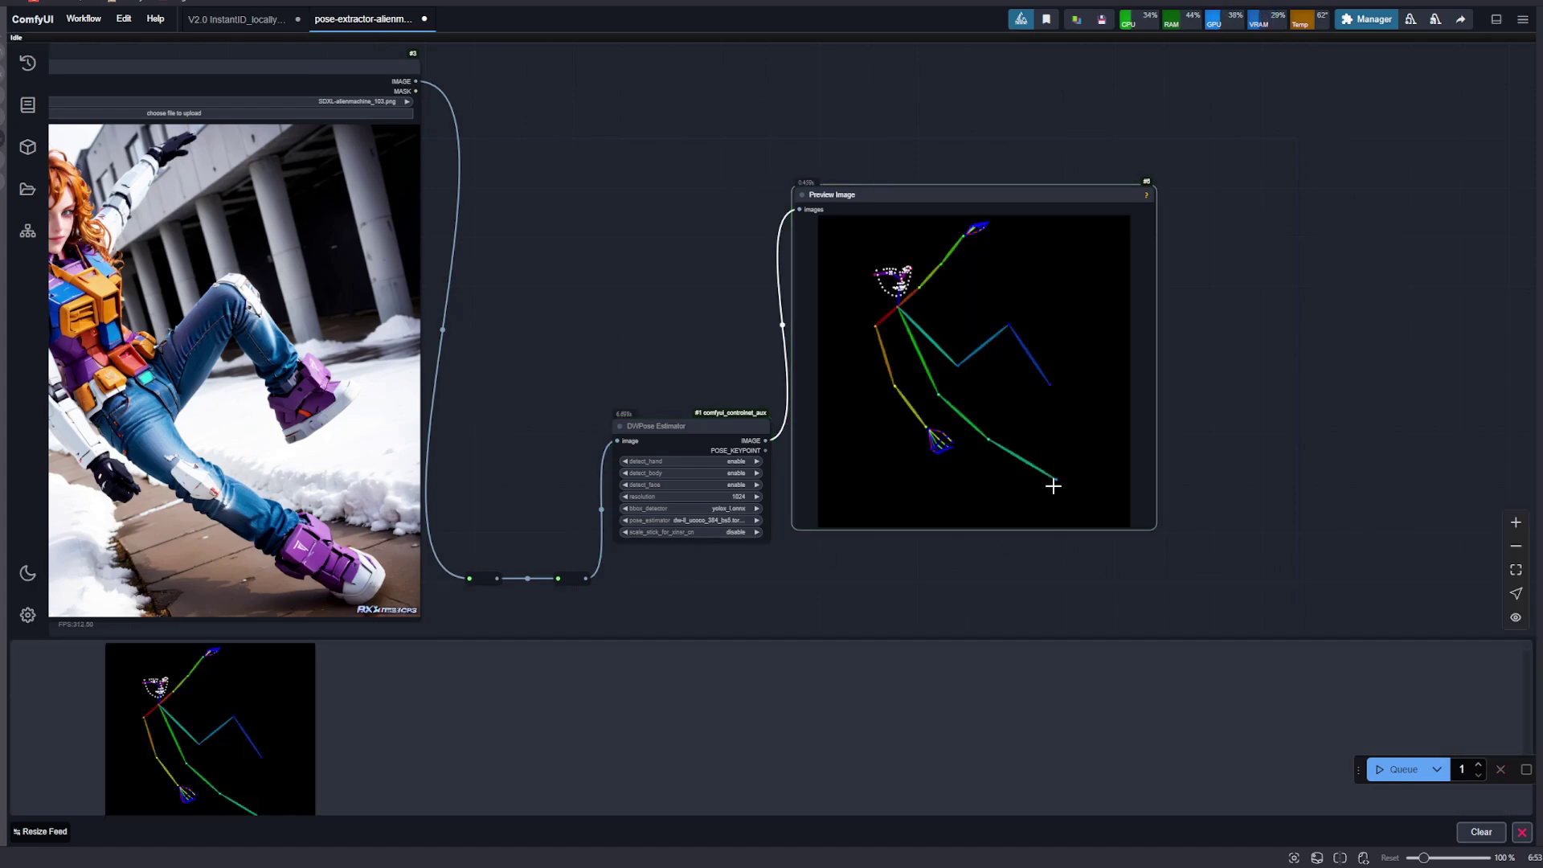
scroll(1028, 484, up, 5)
drag(1308, 269, 1275, 269)
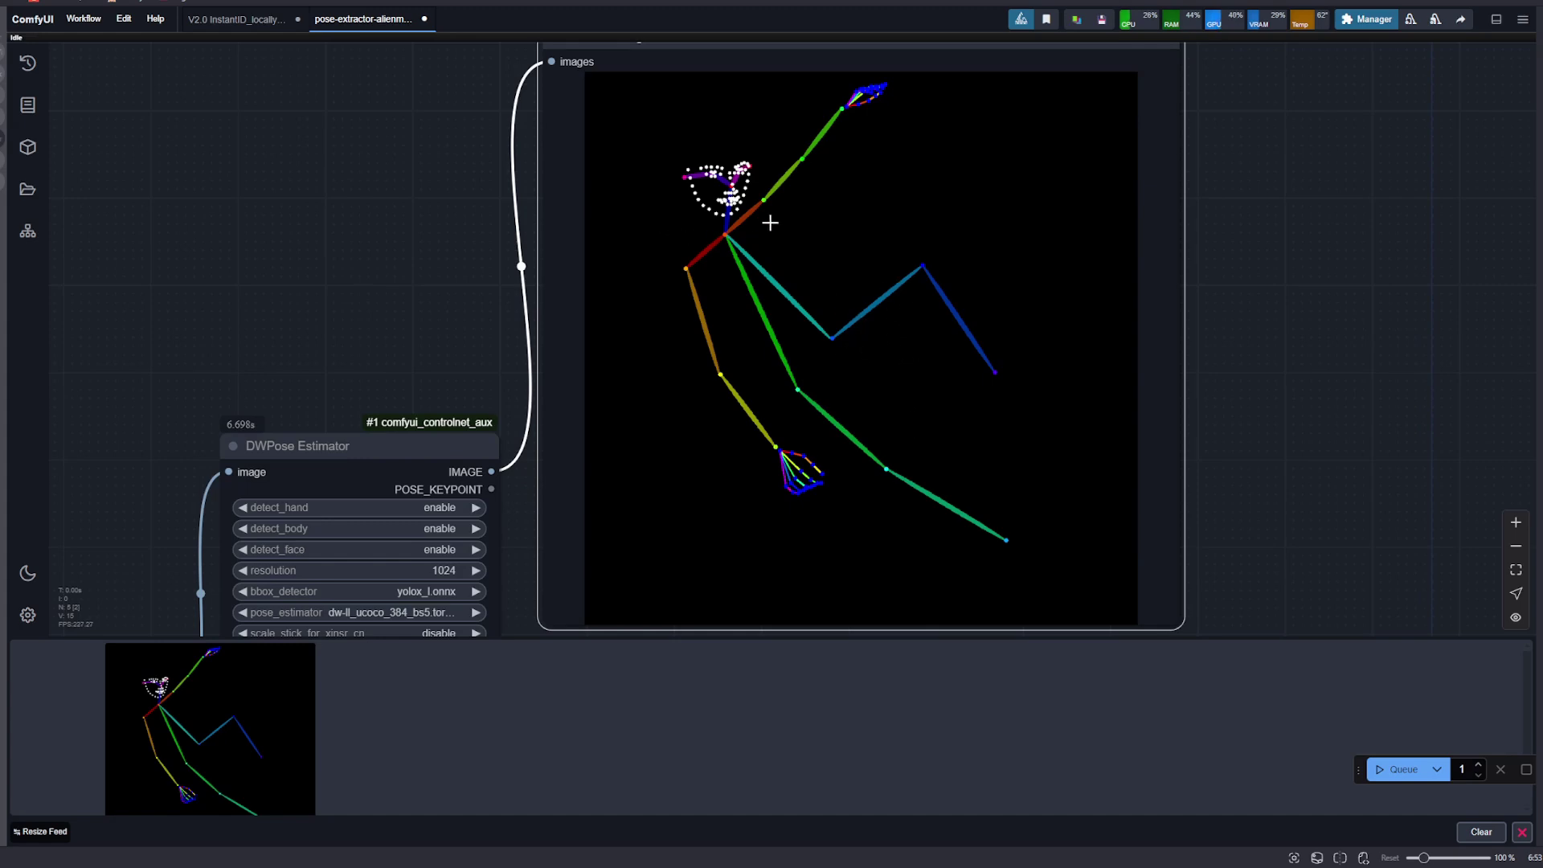
scroll(804, 164, up, 12)
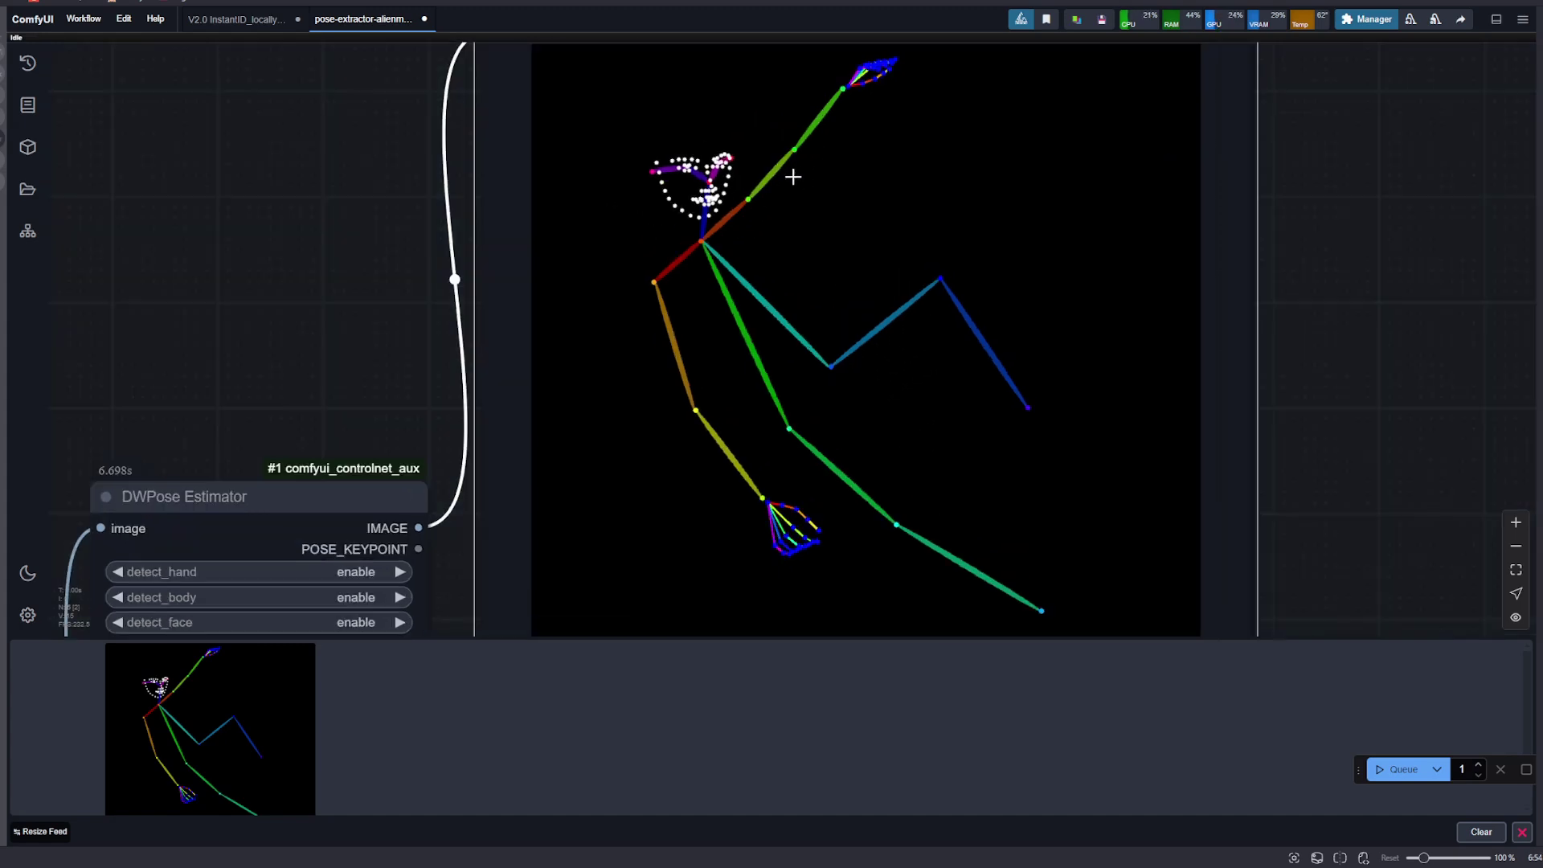
scroll(794, 268, up, 2)
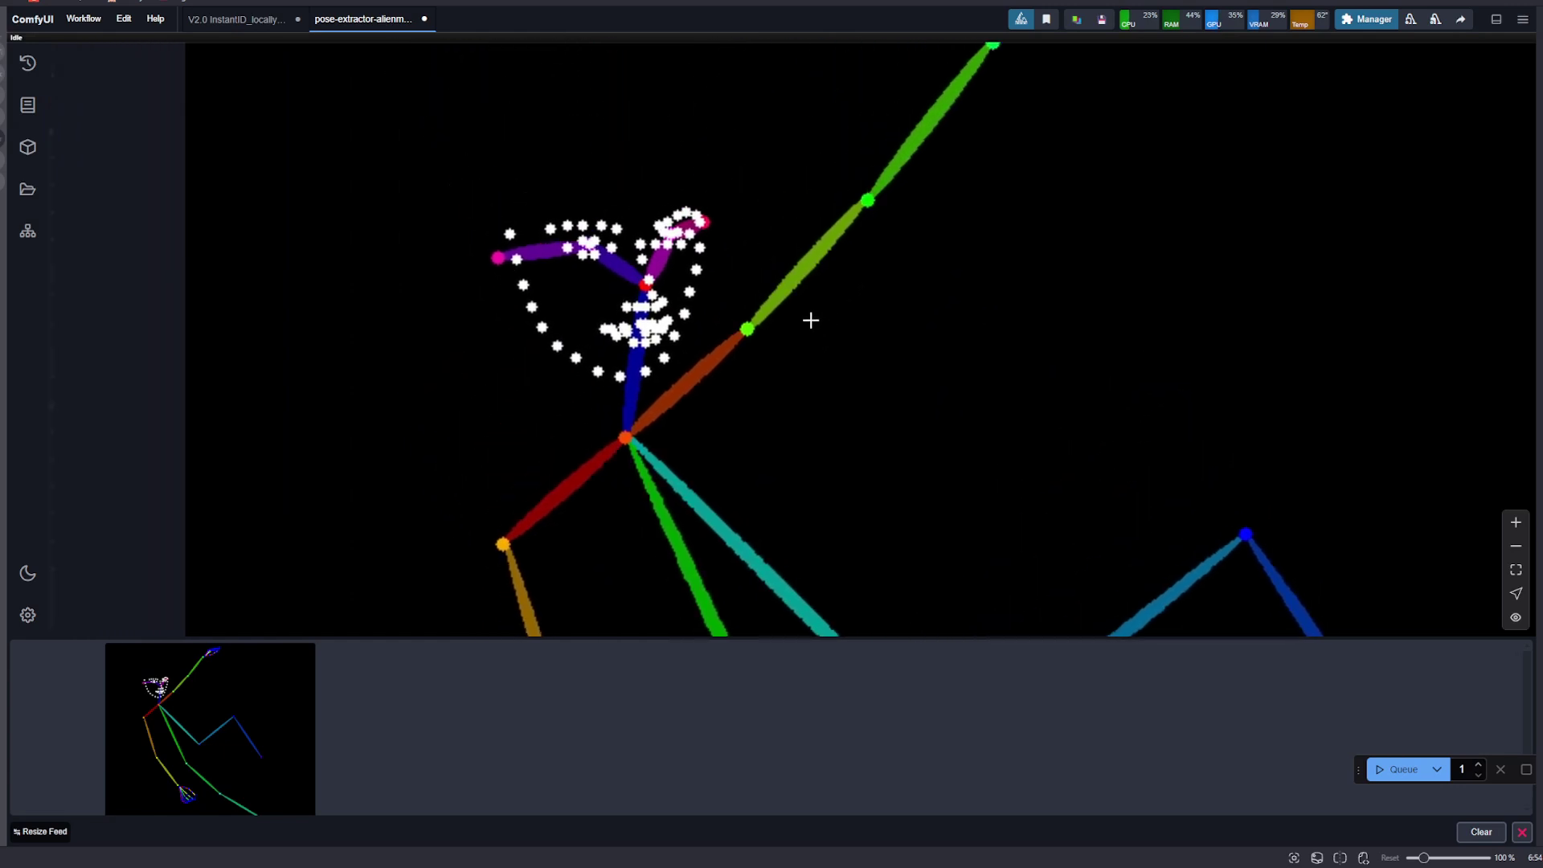
scroll(888, 217, up, 2)
scroll(897, 240, up, 6)
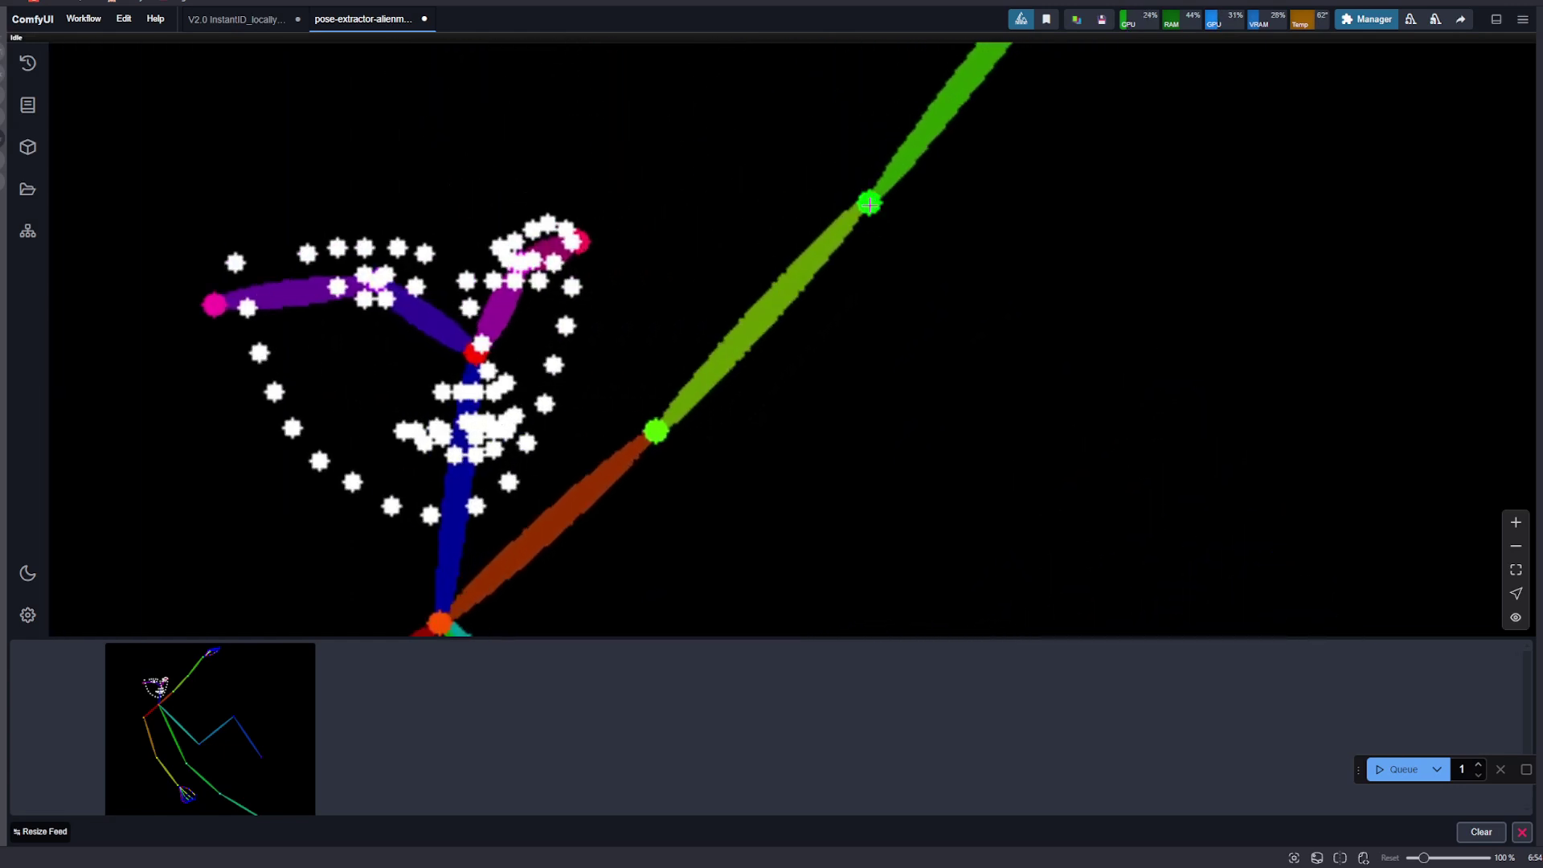
scroll(863, 207, up, 2)
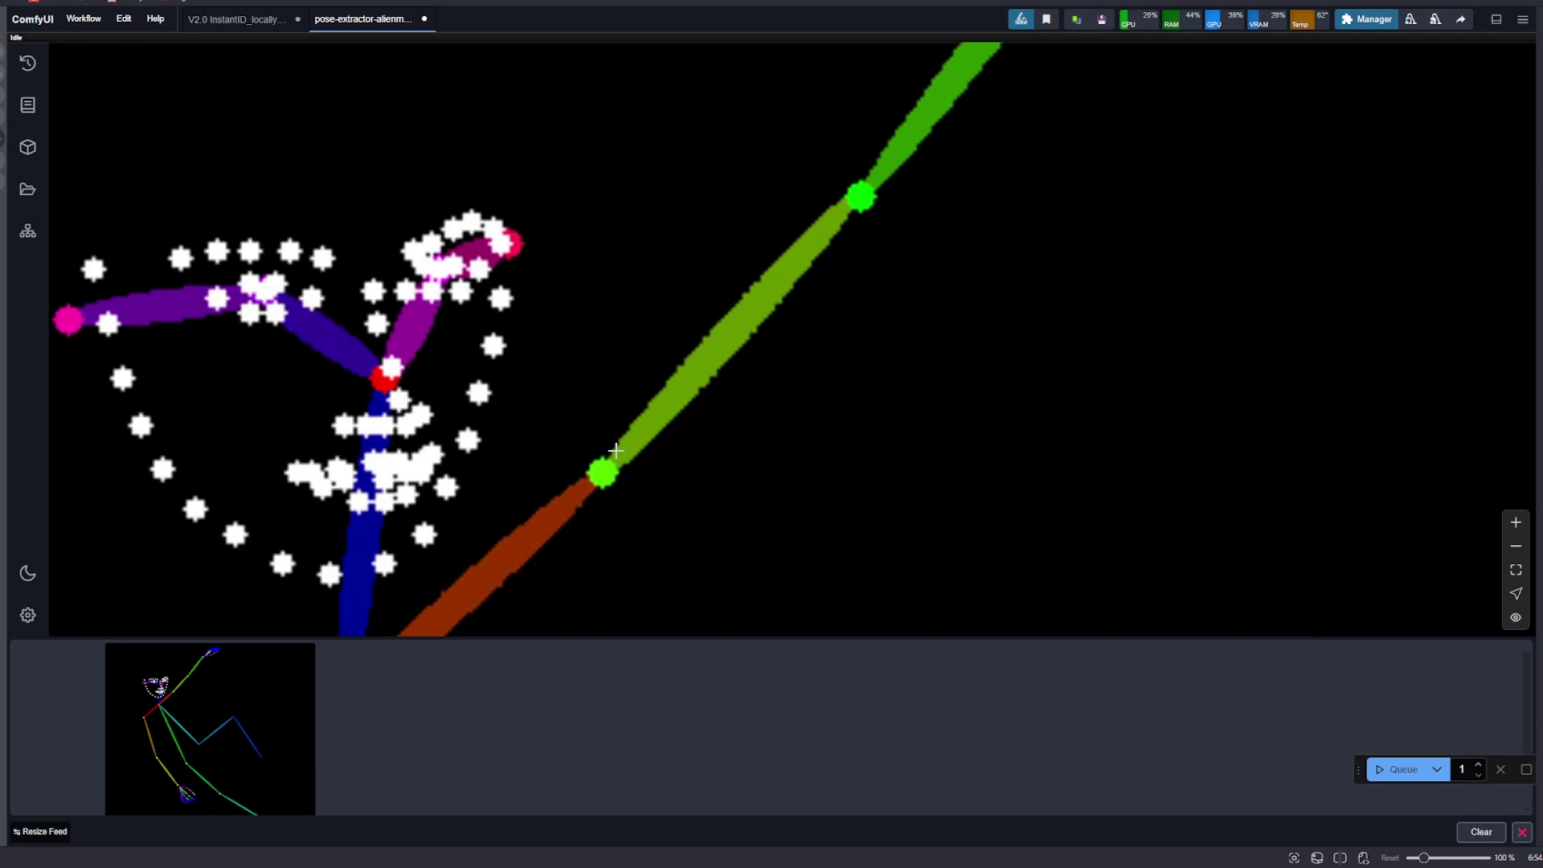
scroll(712, 431, down, 2)
scroll(712, 430, up, 5)
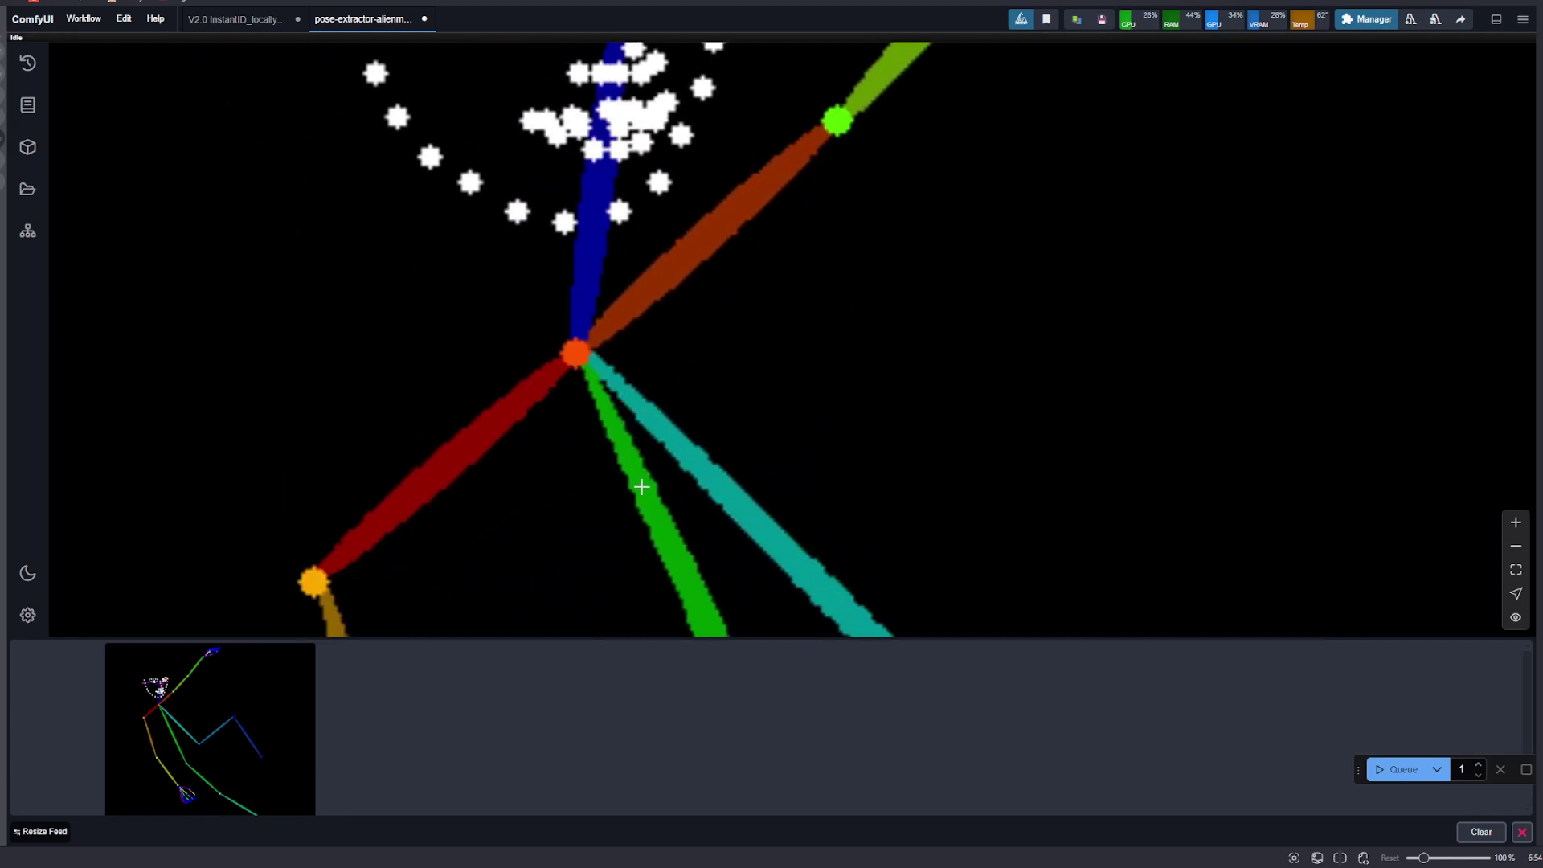
scroll(637, 493, down, 6)
scroll(668, 423, down, 5)
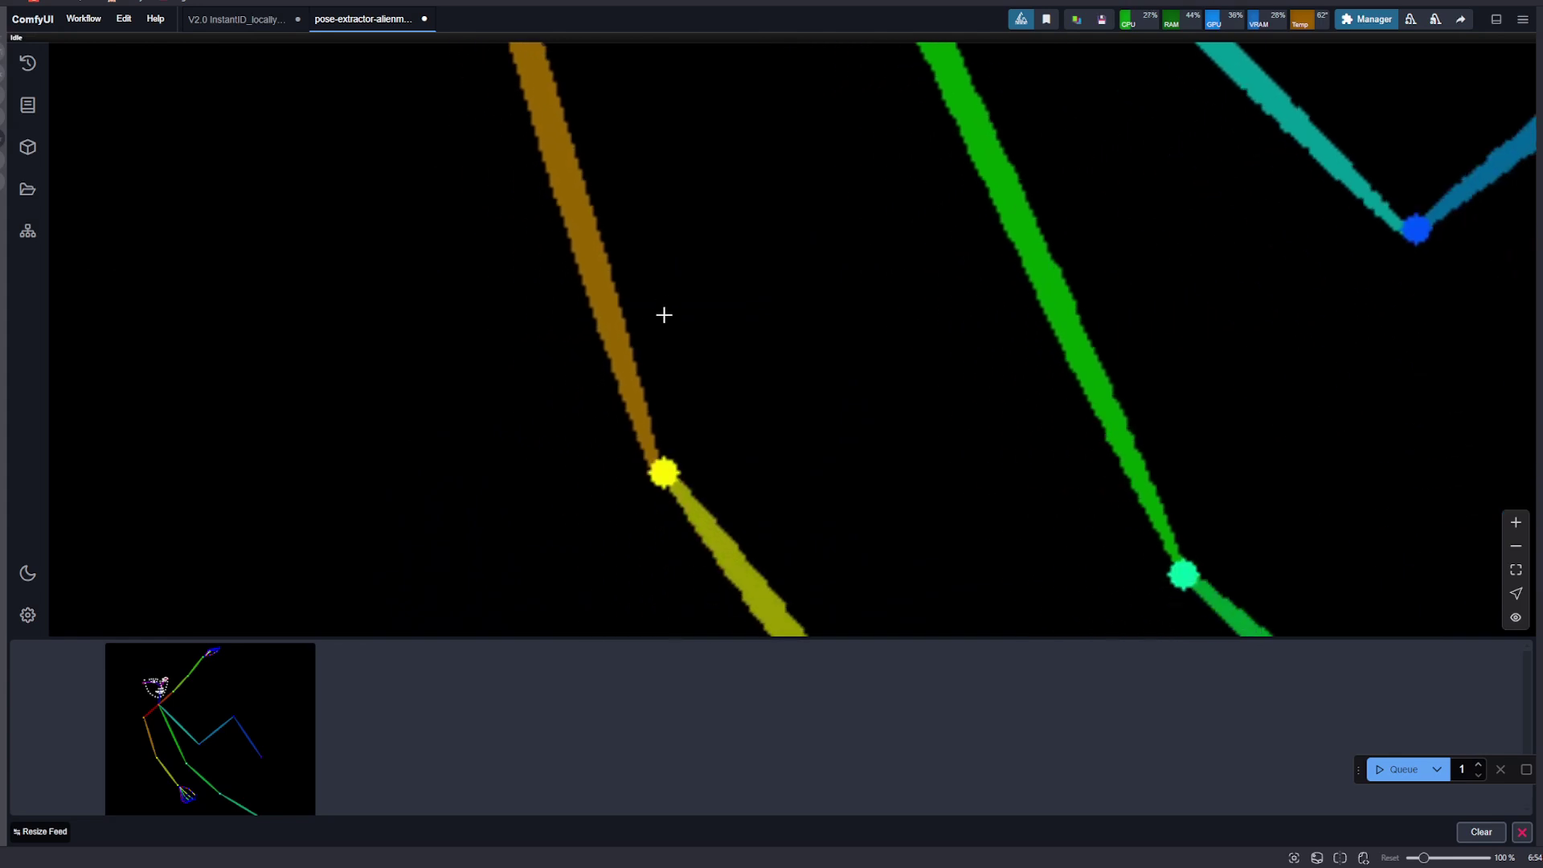
scroll(710, 396, down, 4)
scroll(709, 381, down, 5)
scroll(640, 206, down, 3)
scroll(823, 241, up, 5)
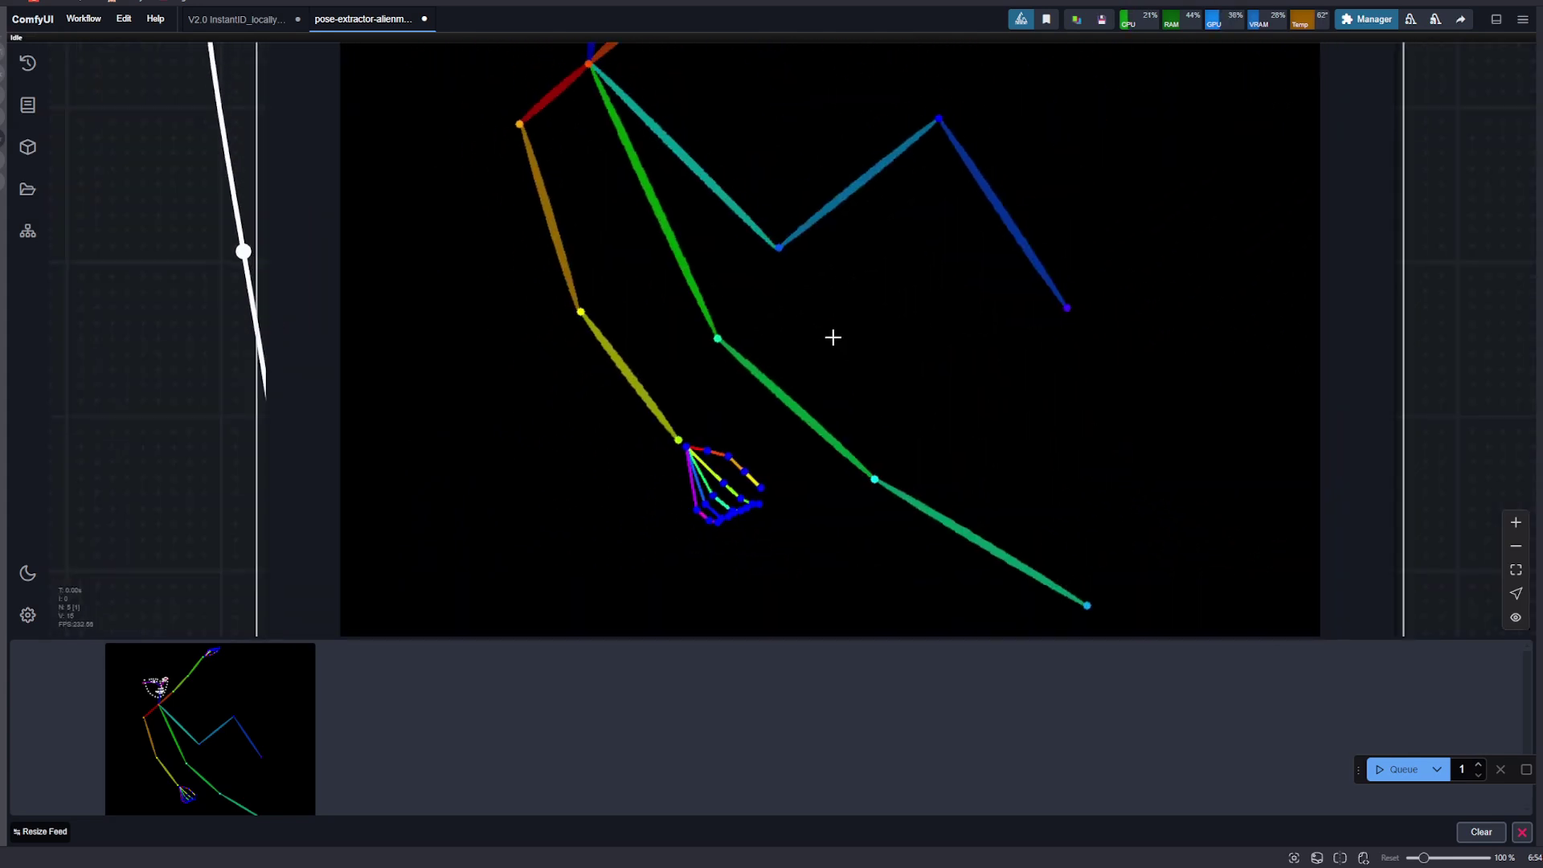
scroll(830, 327, down, 5)
scroll(875, 248, up, 1)
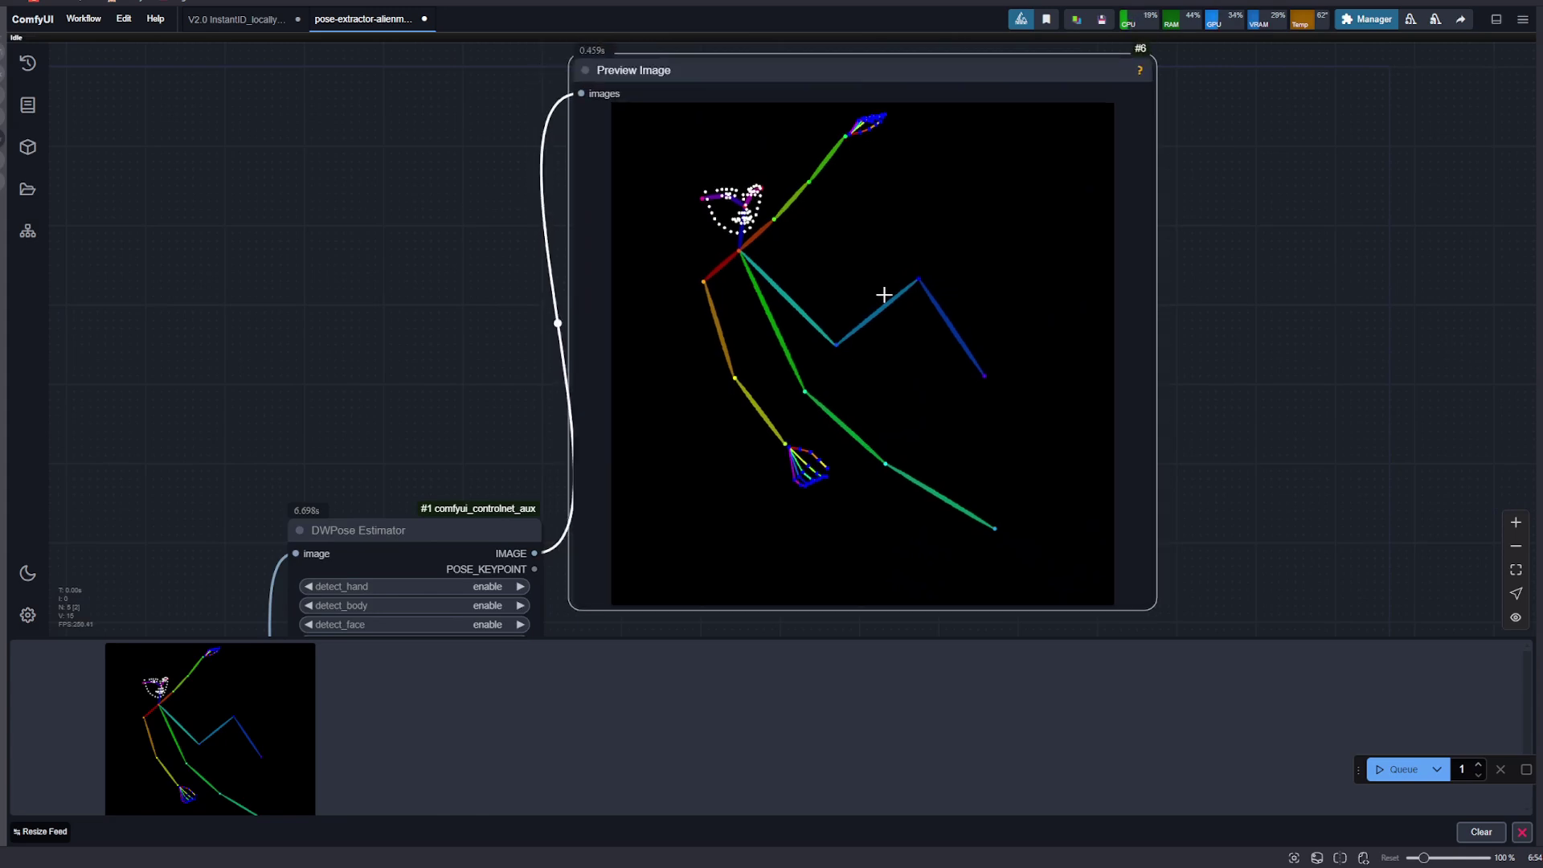
drag(884, 295, 902, 306)
scroll(851, 348, down, 2)
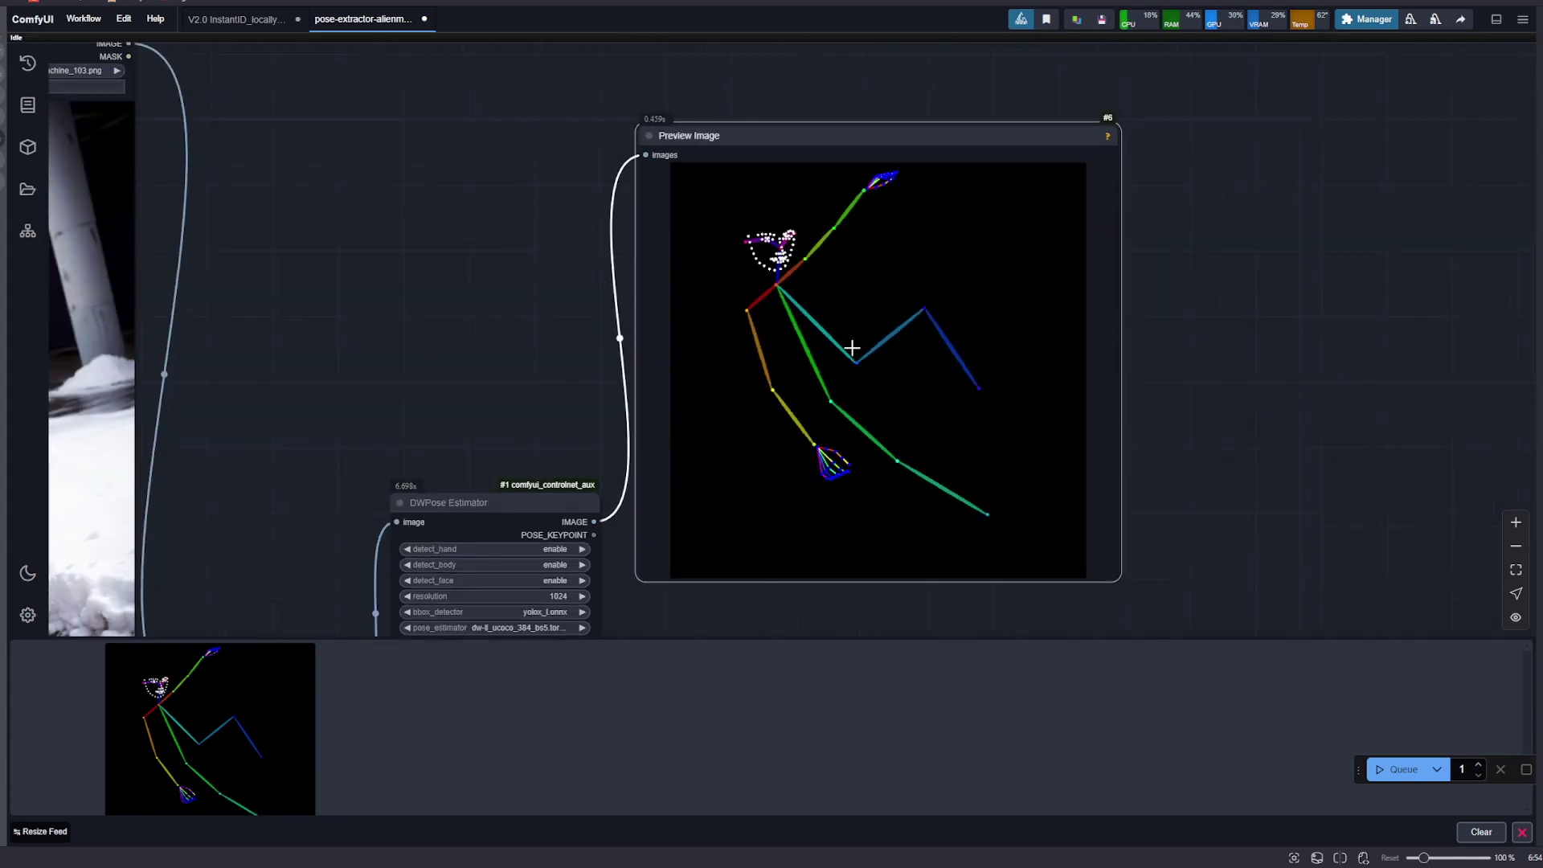
scroll(847, 568, down, 3)
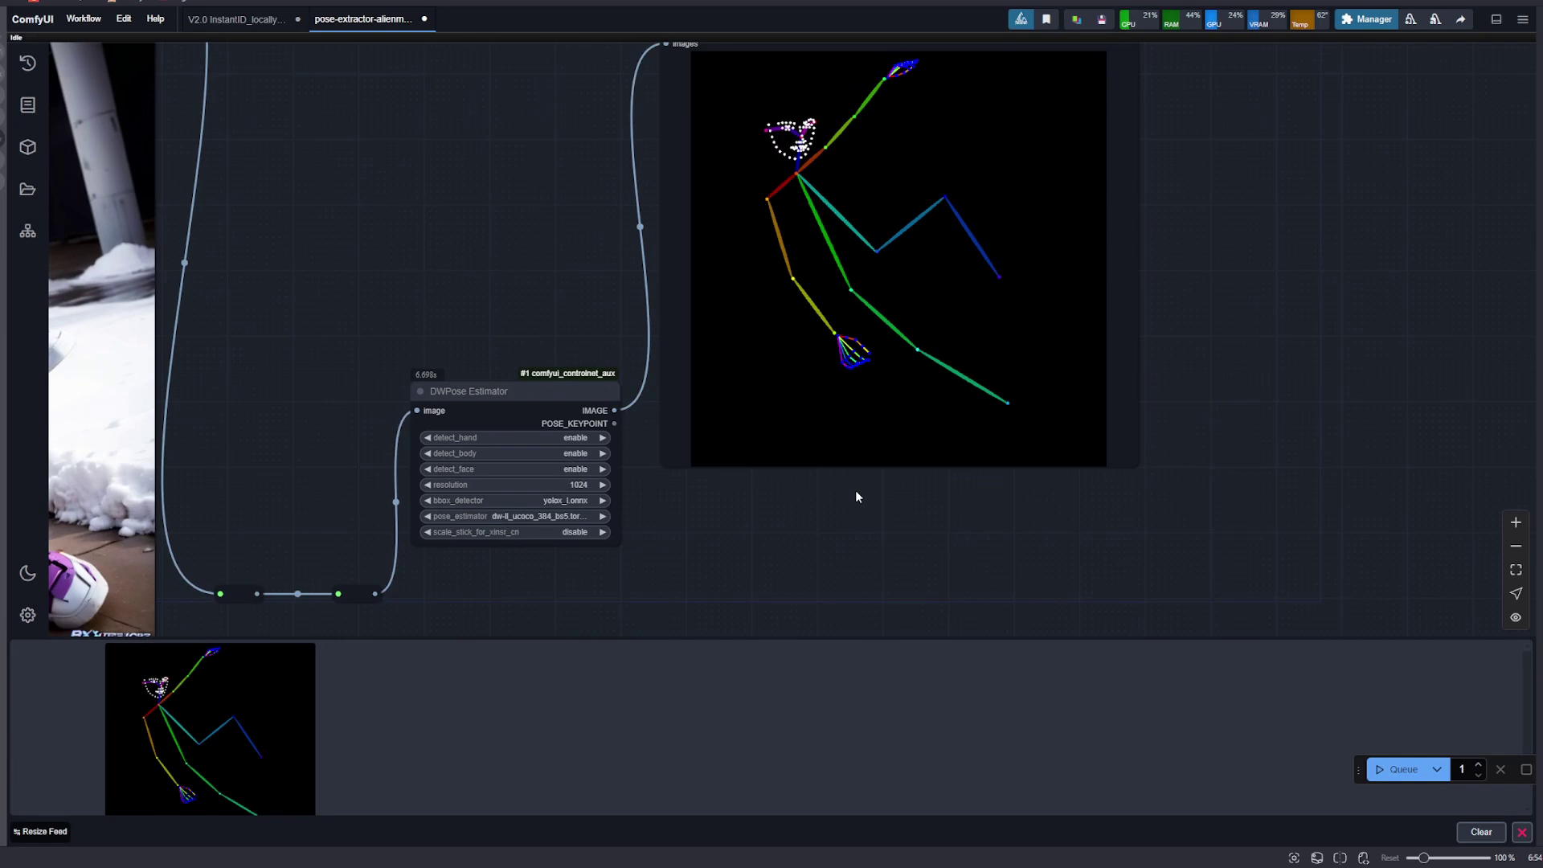
scroll(855, 496, down, 2)
- Pull an image link onto the canvas, search 'save', add Image Save (WAS Suite) below the preview
click(715, 466)
drag(715, 466, 842, 519)
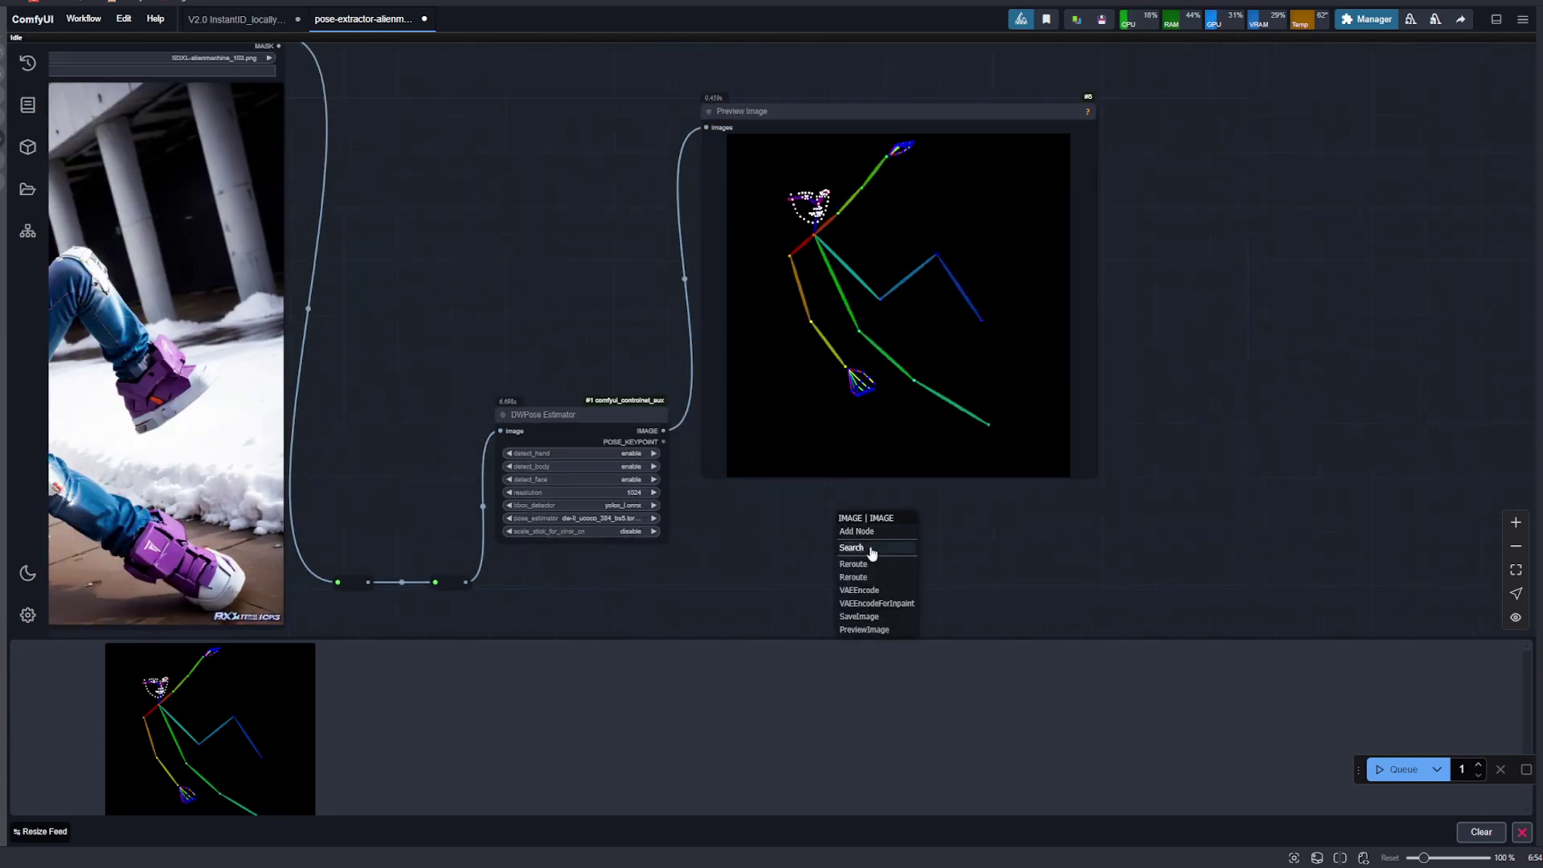
click(850, 548)
scroll(848, 571, down, 1)
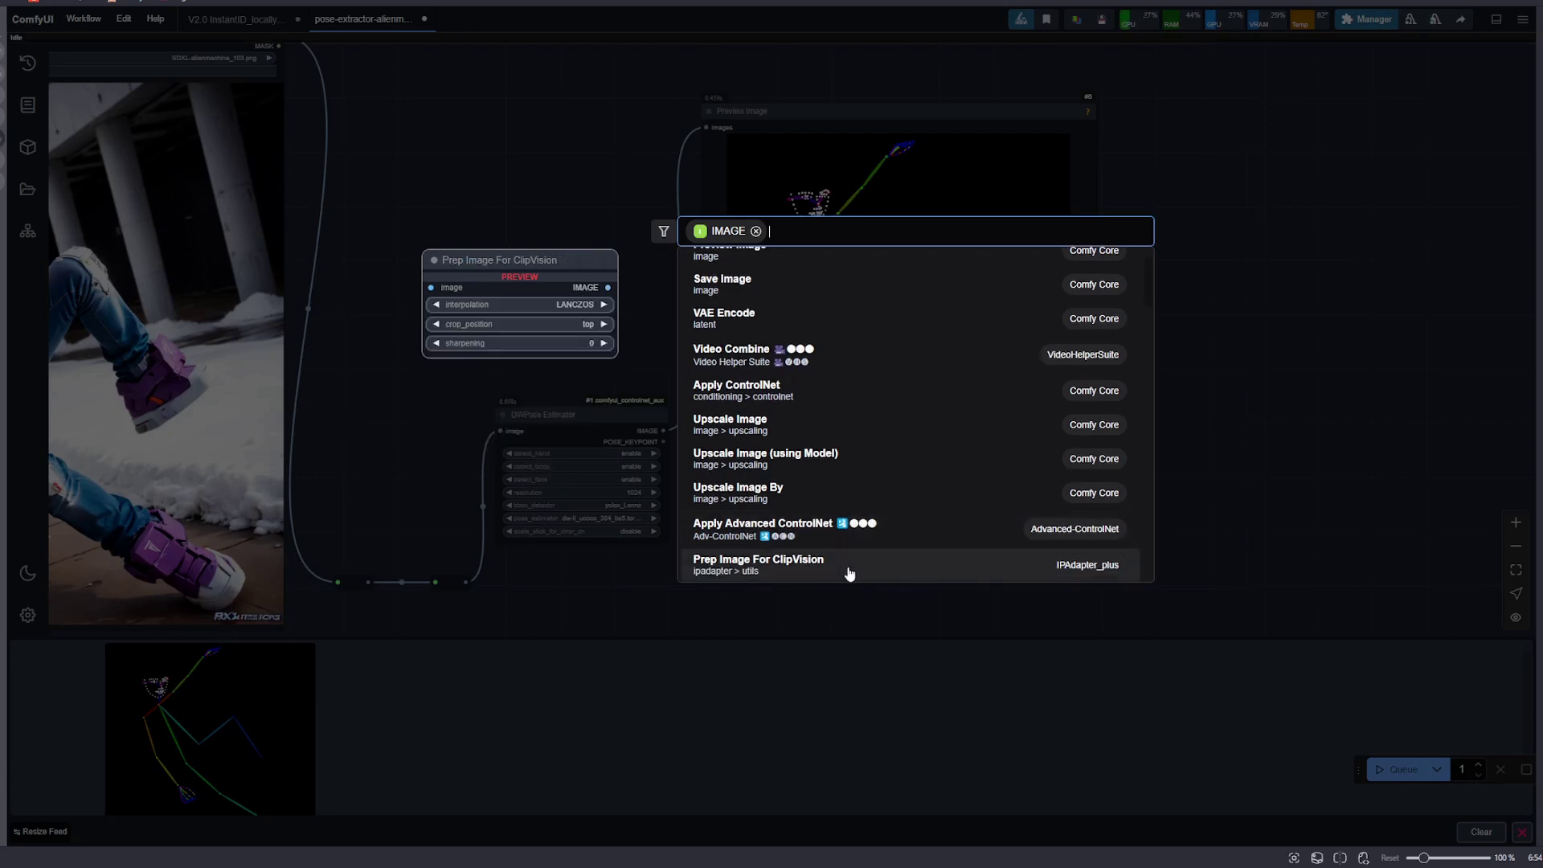
text(save)
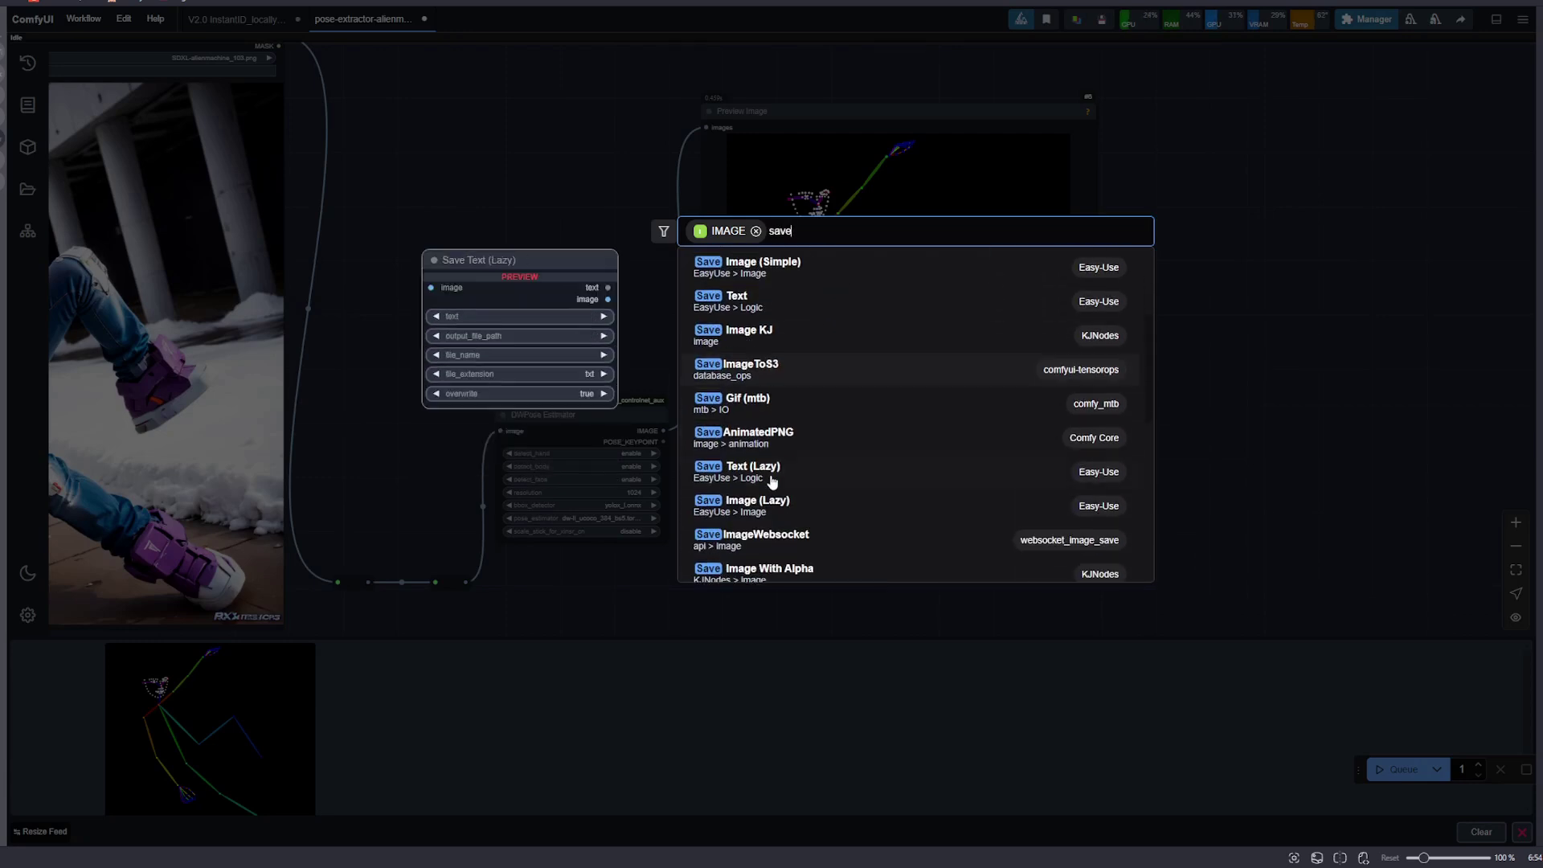
scroll(776, 407, down, 3)
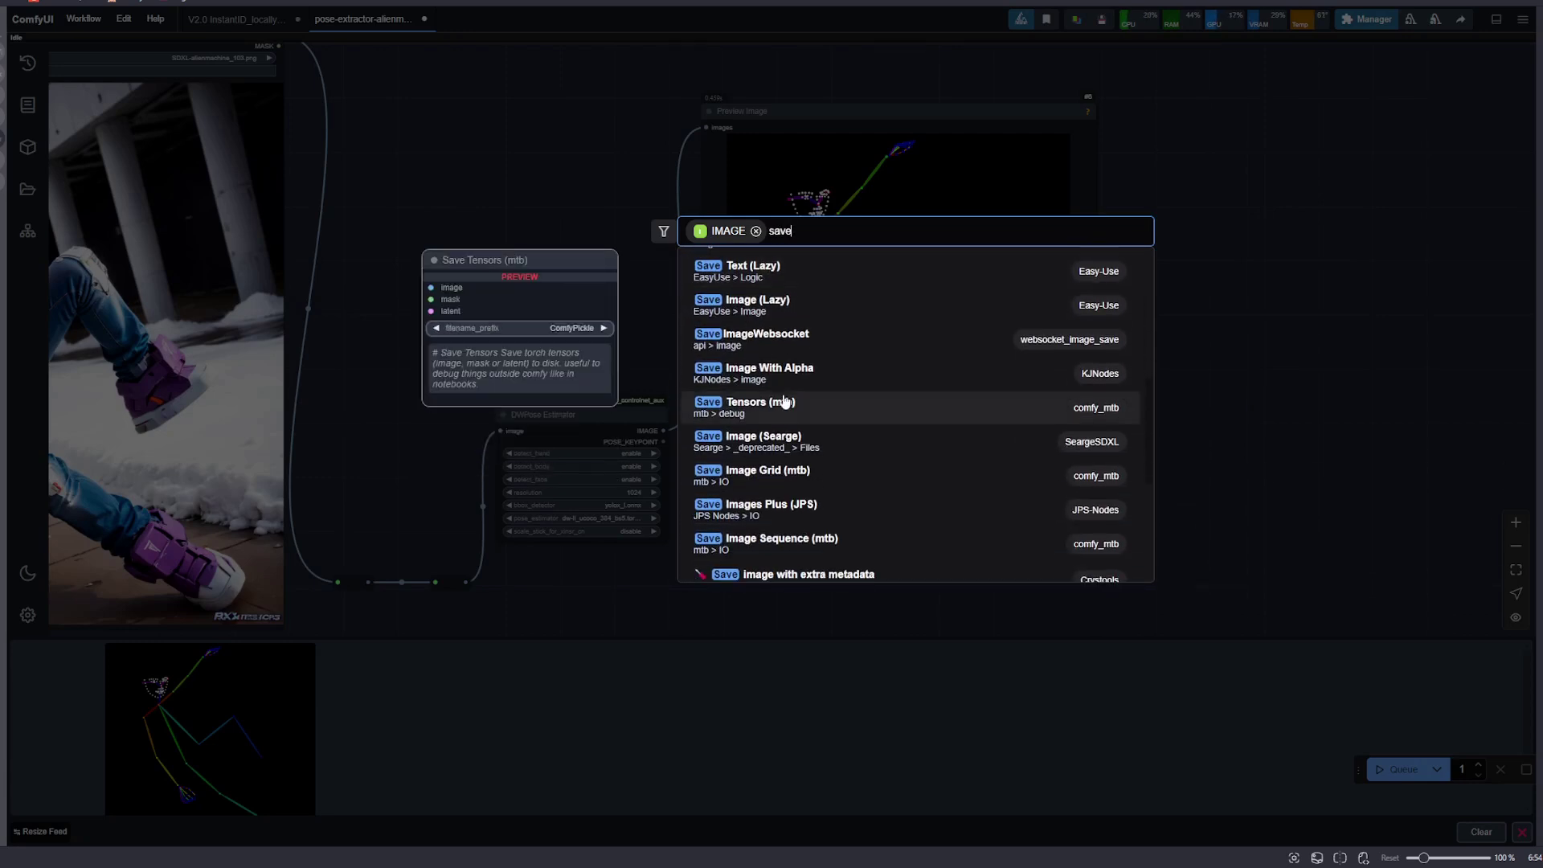
scroll(785, 403, down, 3)
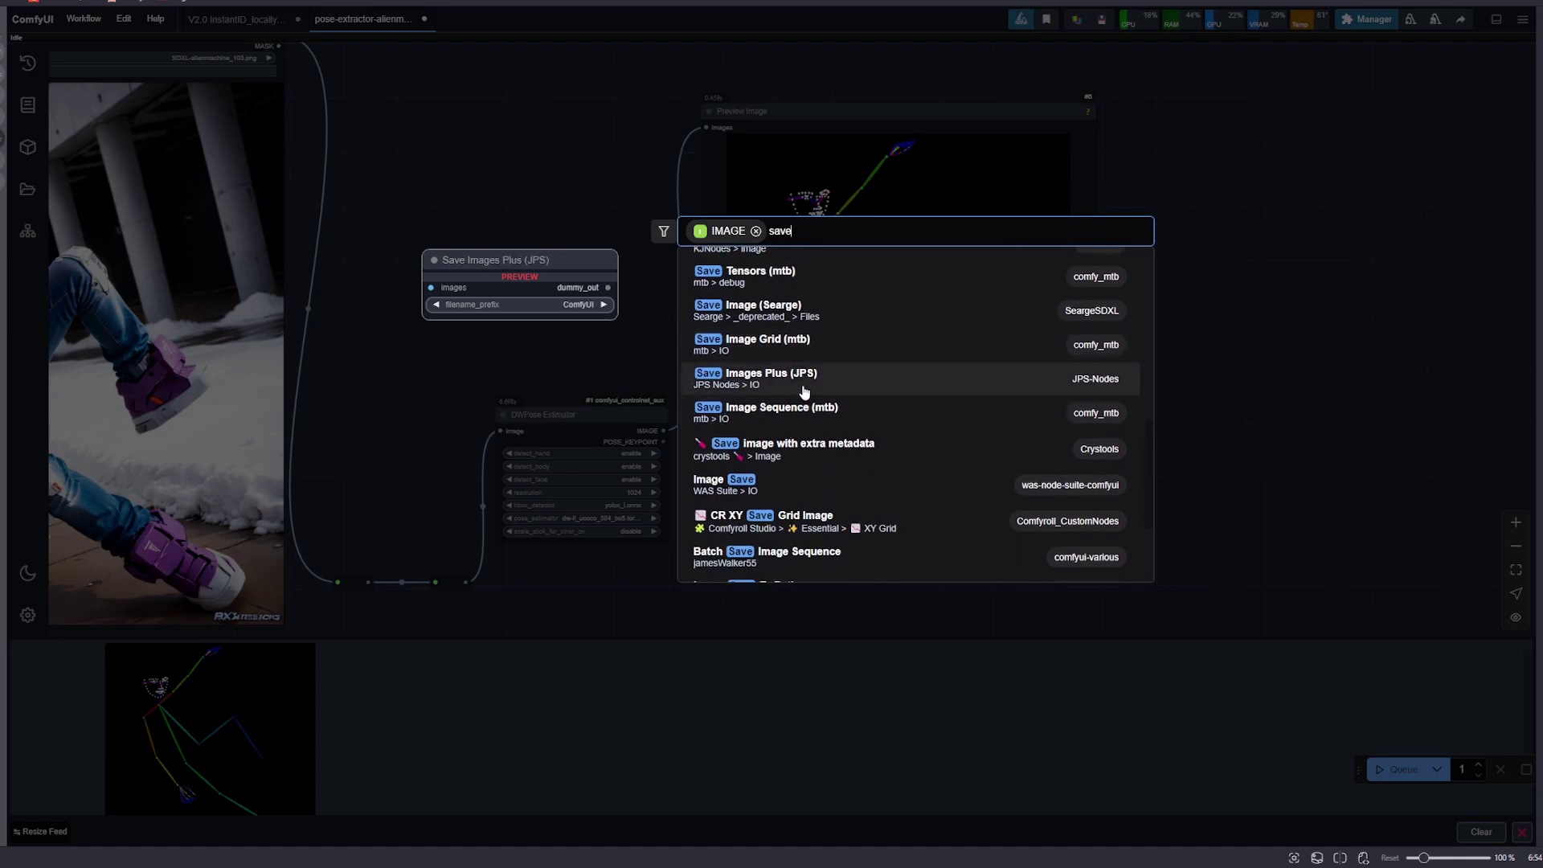
scroll(803, 391, down, 4)
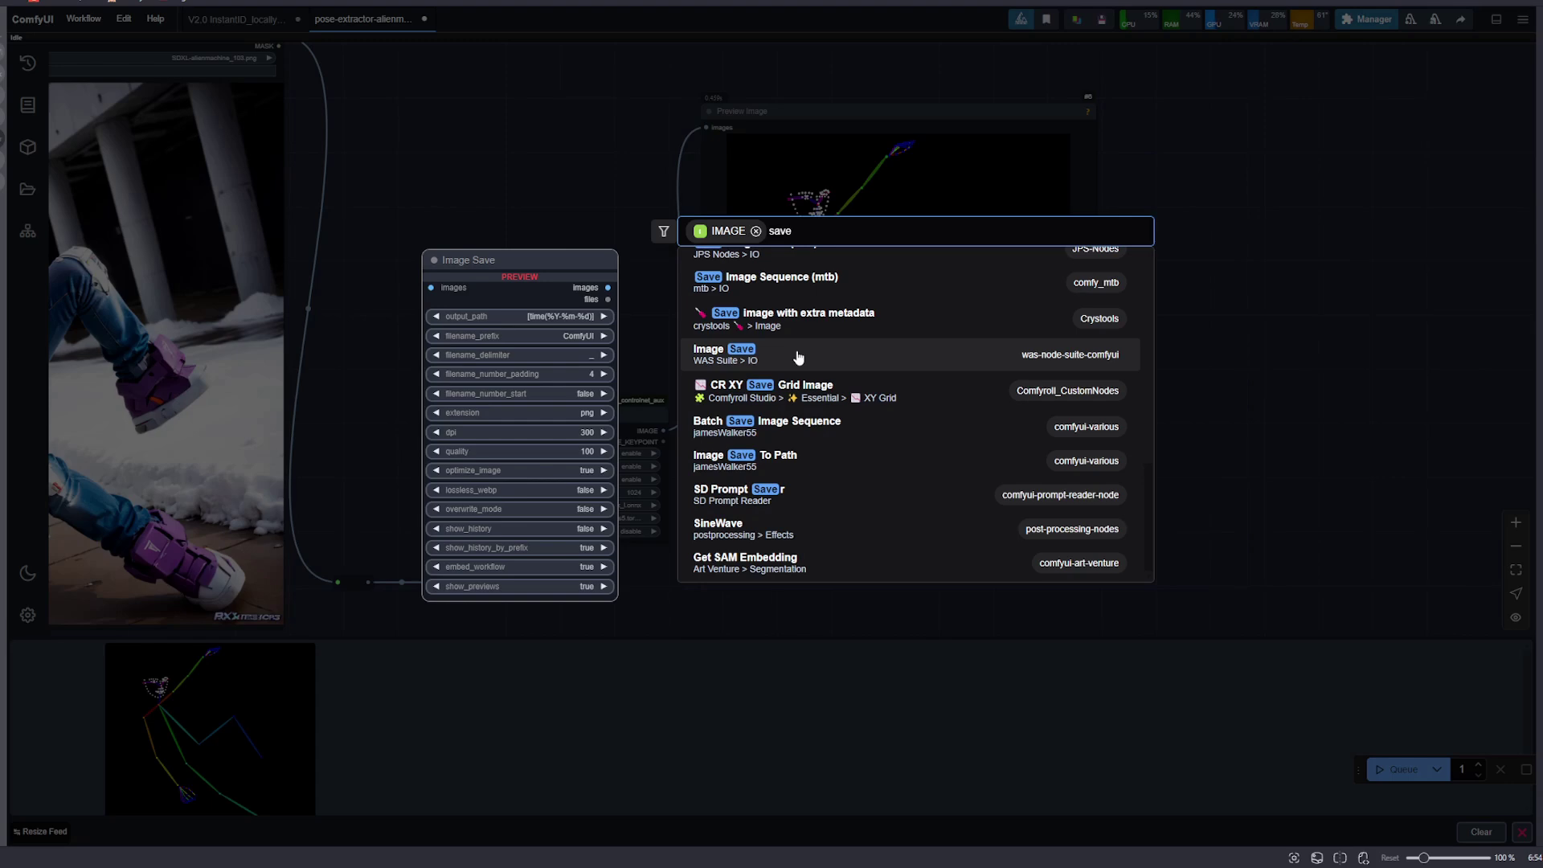
click(797, 353)
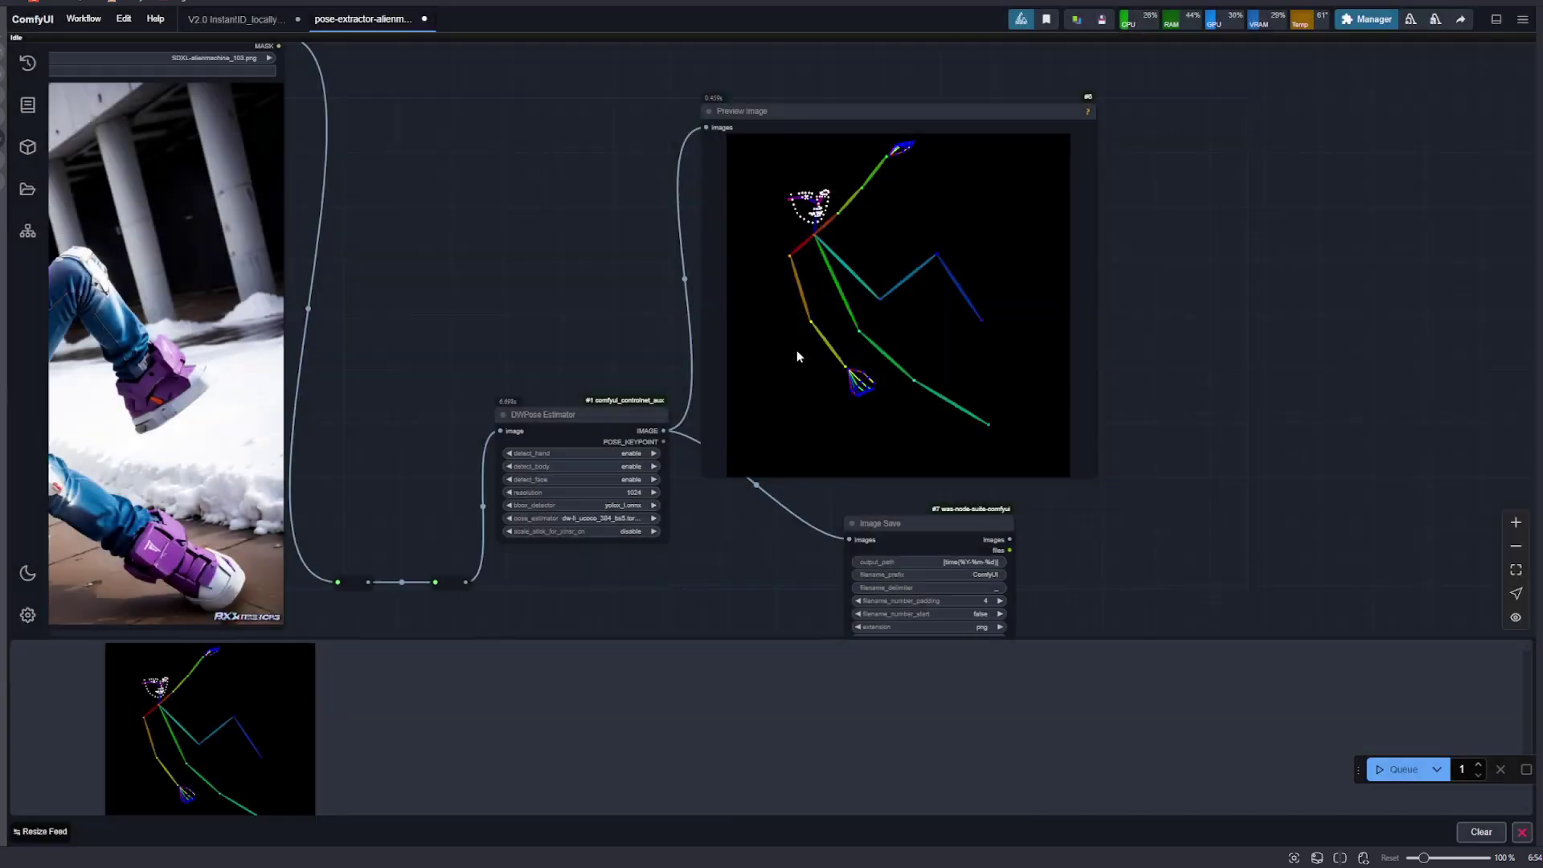
drag(785, 595, 787, 410)
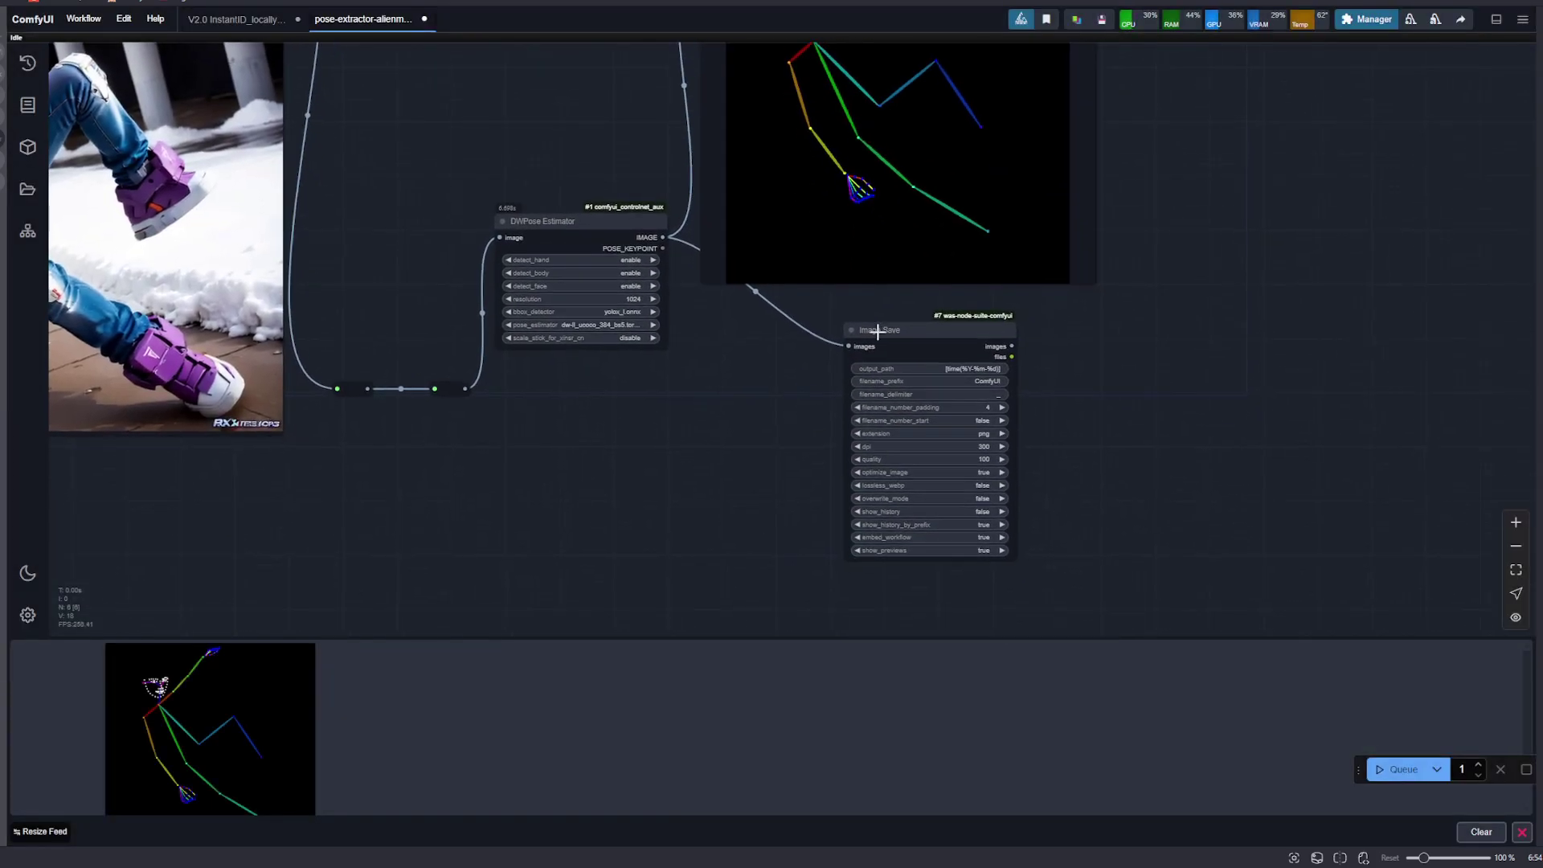
drag(871, 332, 793, 354)
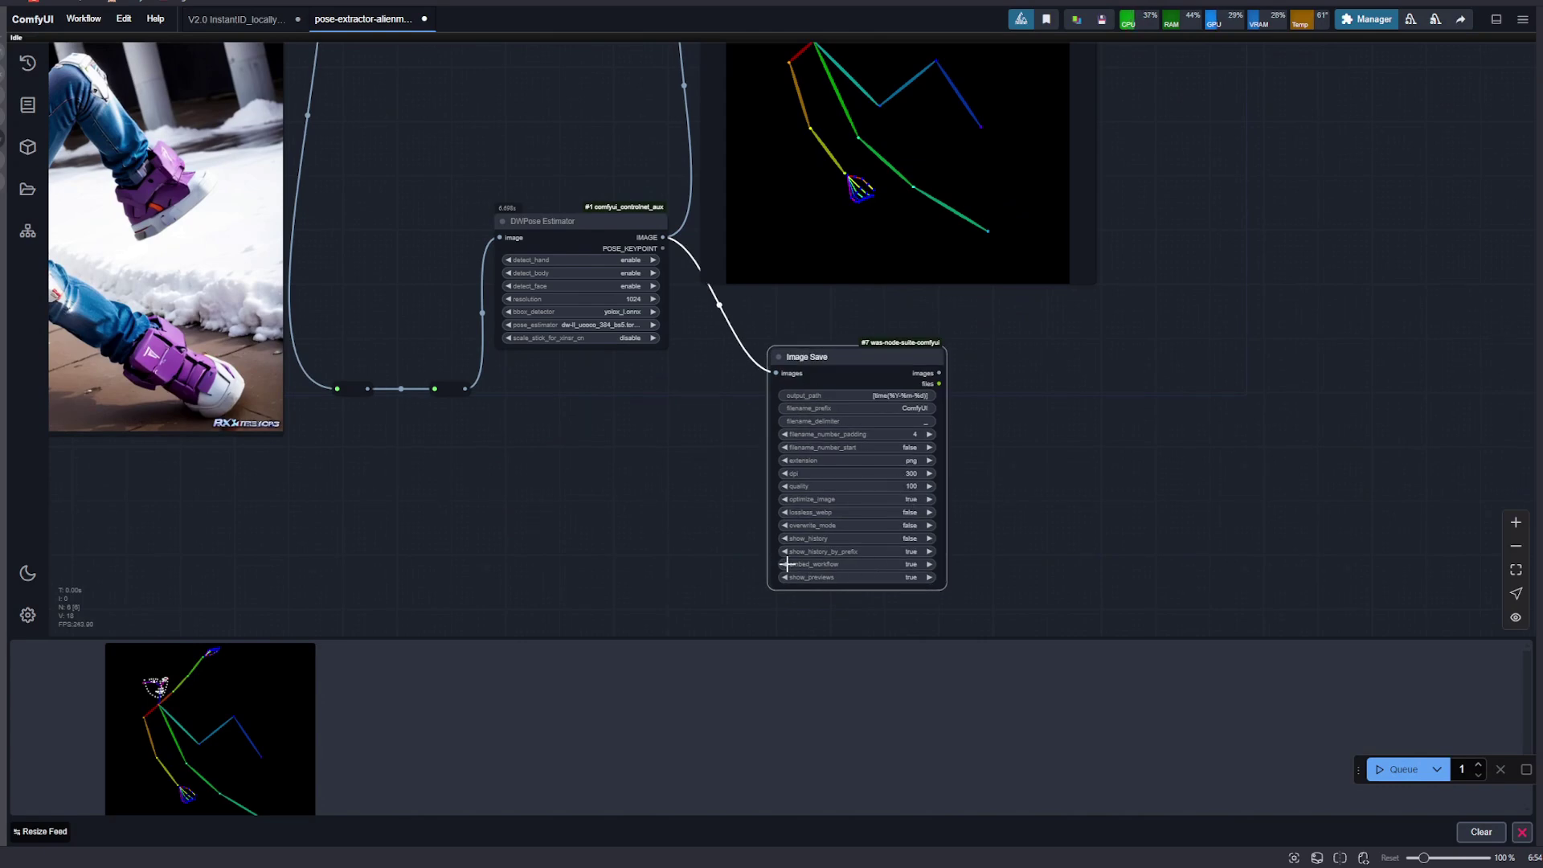
- Set embed_workflow to false and filename_prefix to pose-data on the Image Save node
click(927, 563)
click(922, 407)
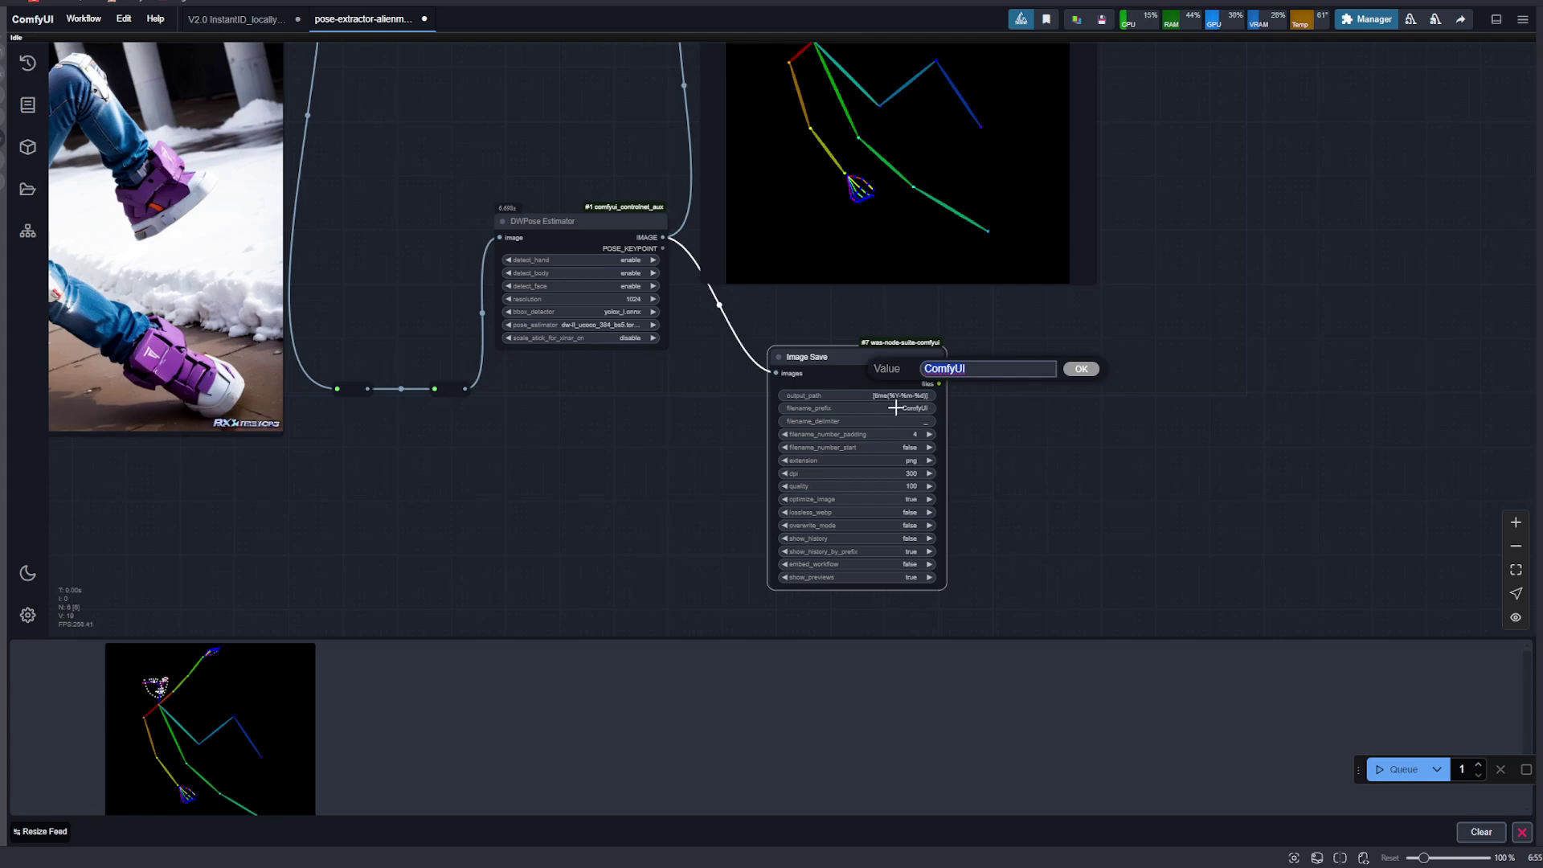
text(pose-data)
key(Return)
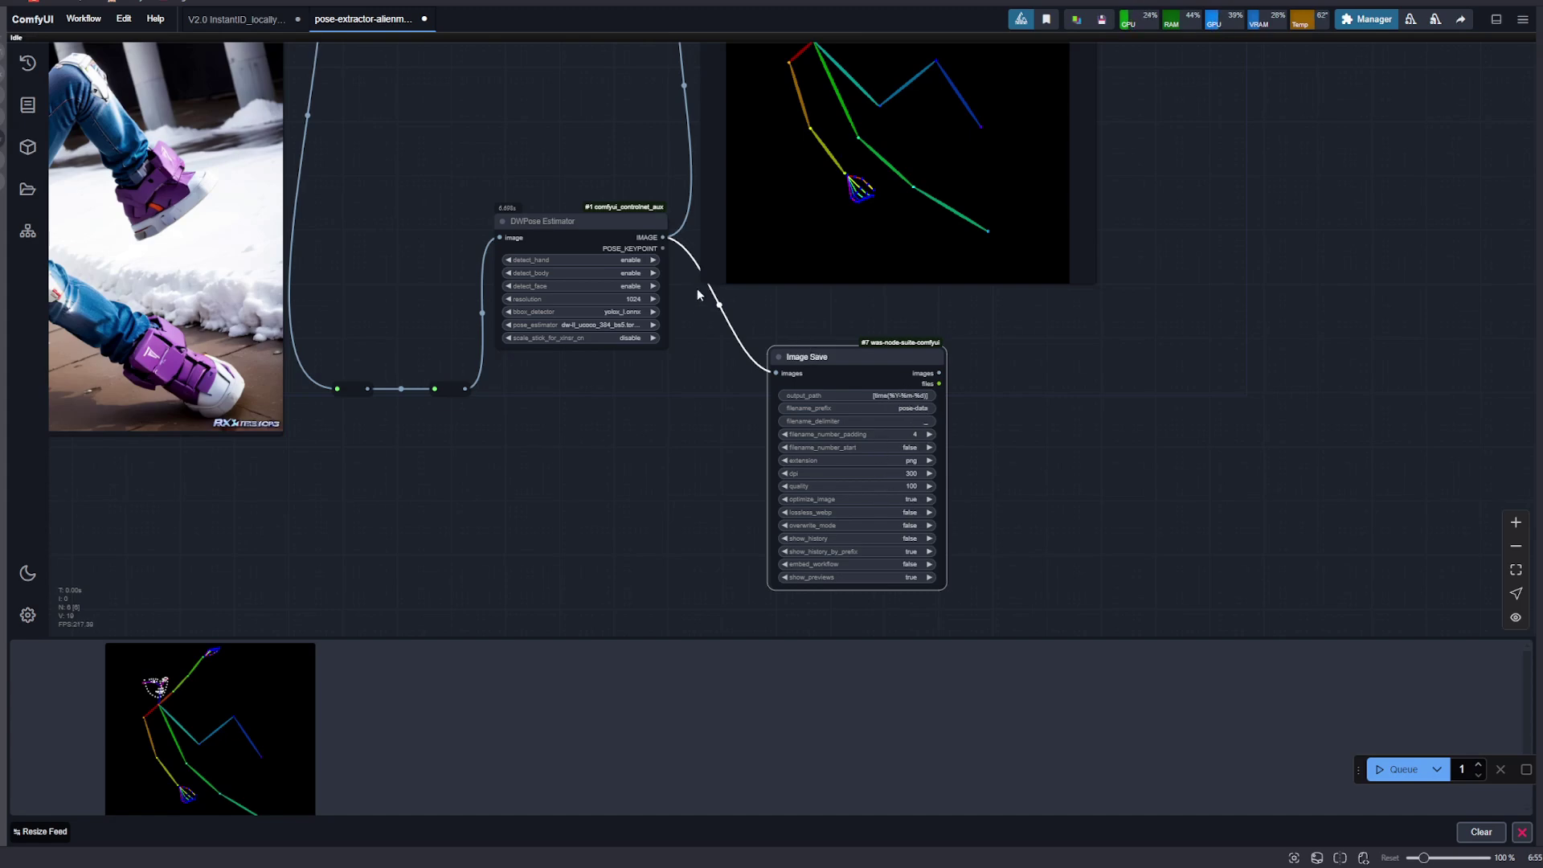
mouse_move(699, 279)
mouse_down()
mouse_move(740, 249)
mouse_move(728, 277)
mouse_up()
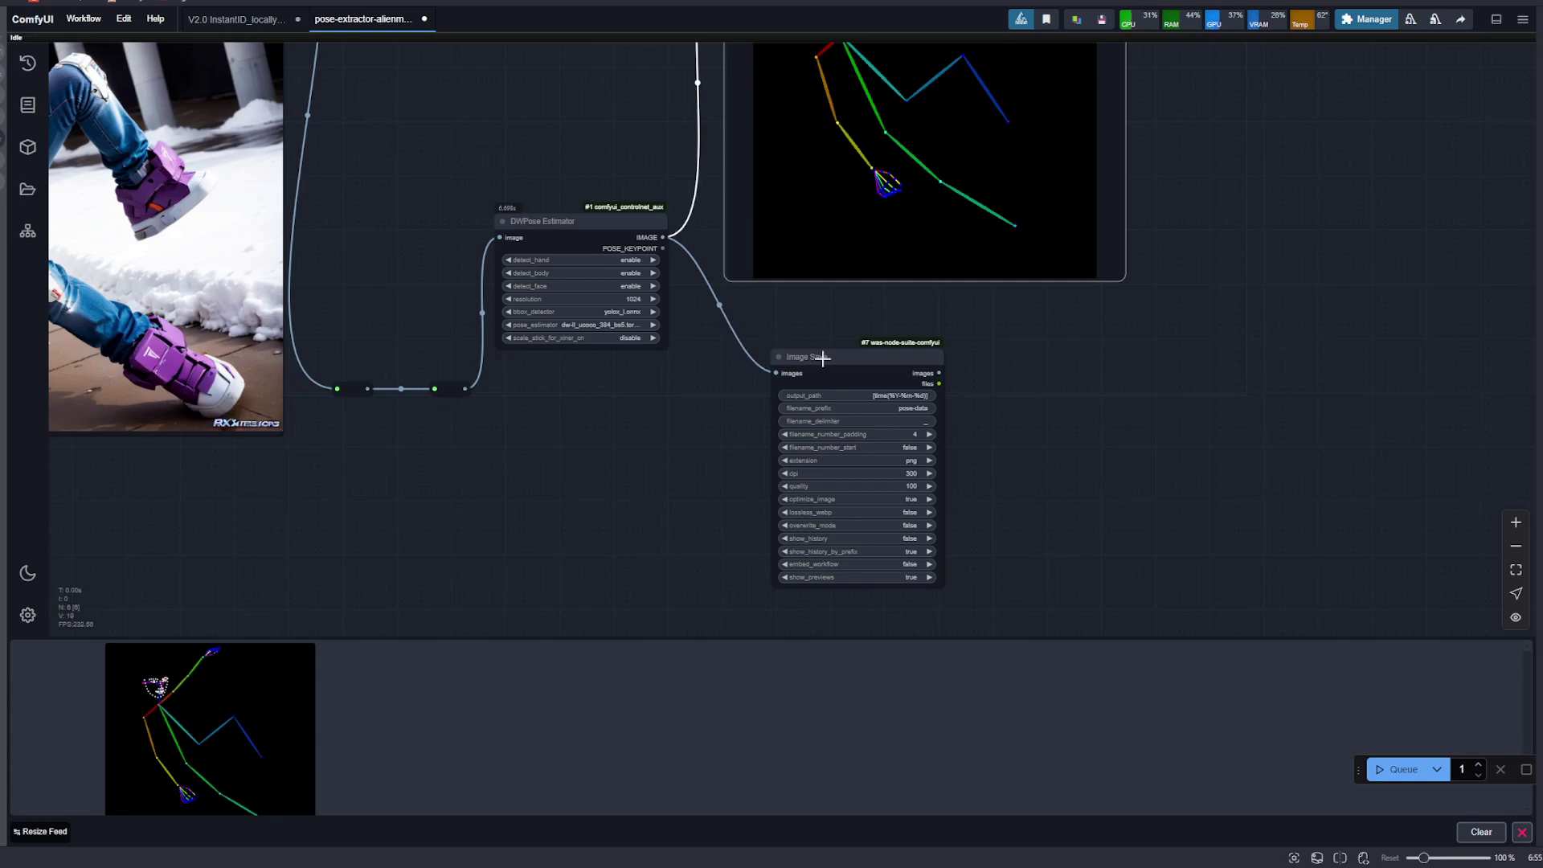